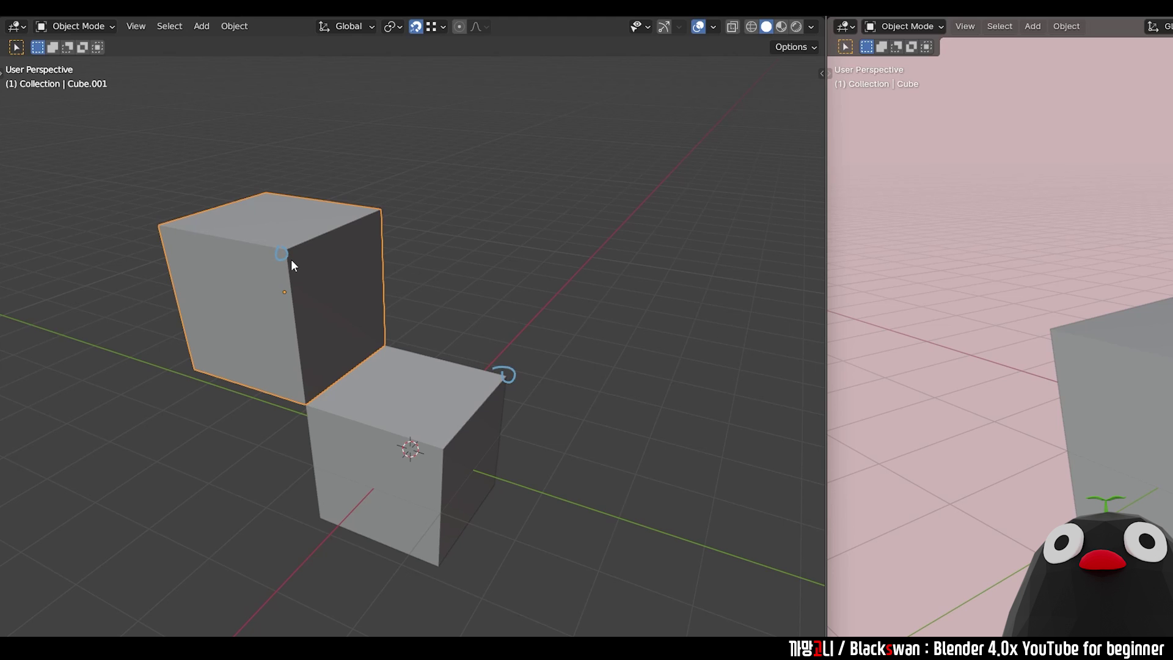
# Move Cube.001 with vertex snapping so it rests on top of the other cube
pyautogui.press('g')
pyautogui.click(511, 377)
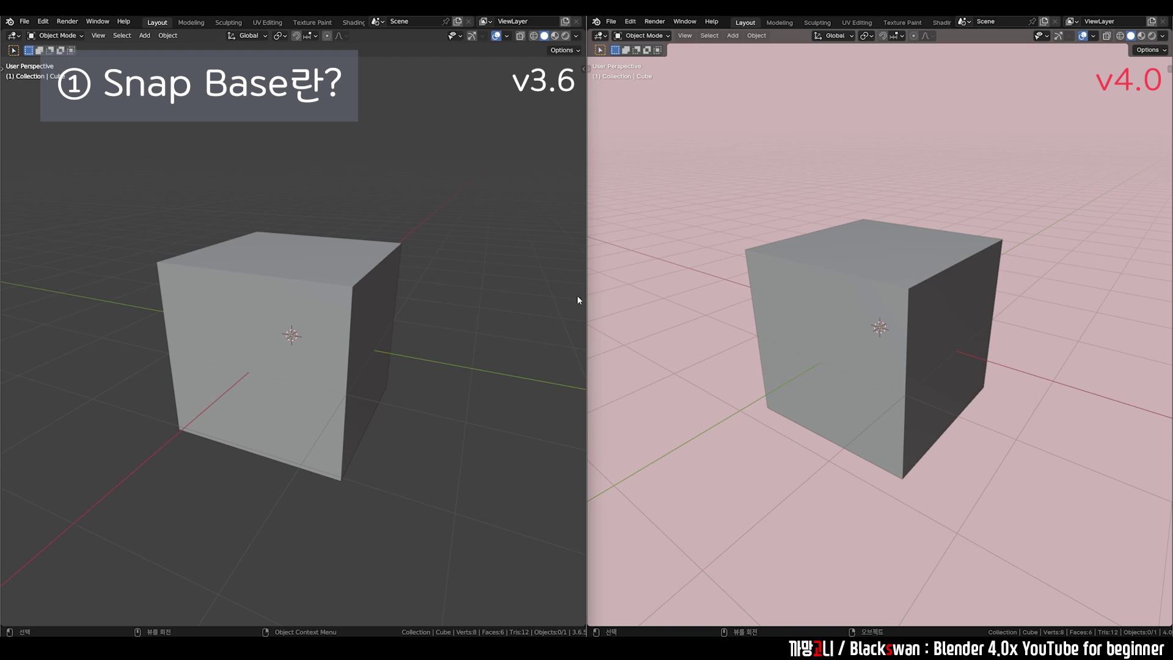
# Duplicate the 3.6 cube and place the copy, Cube.001, near the original
pyautogui.click(352, 336)
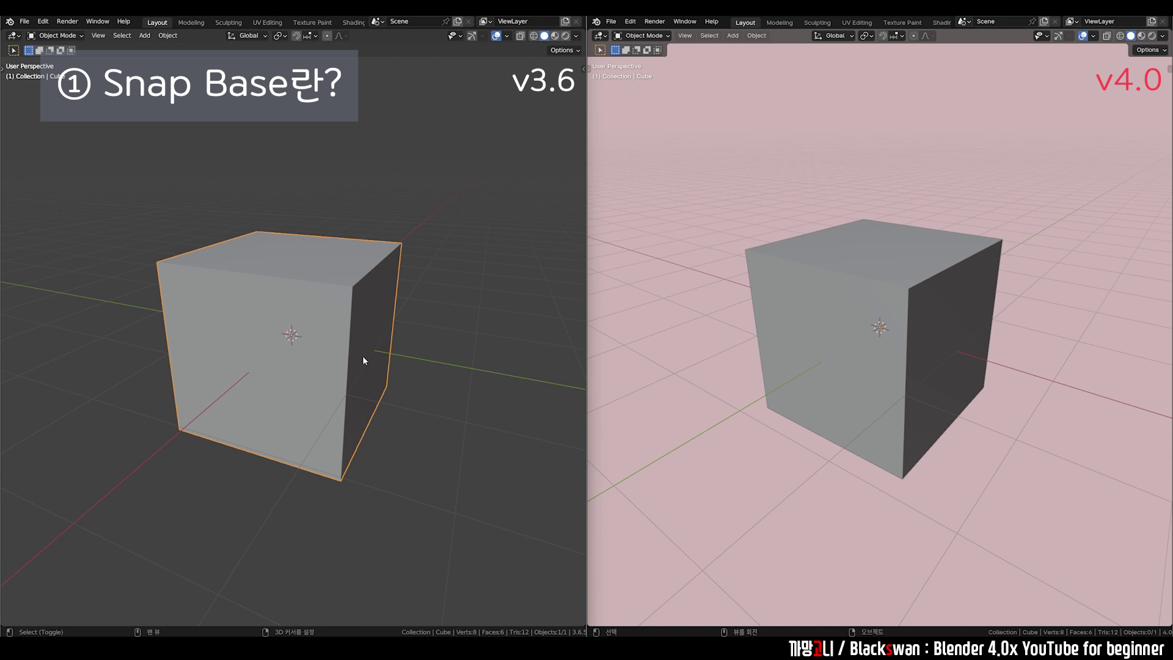
pyautogui.hotkey('shift', 'd')
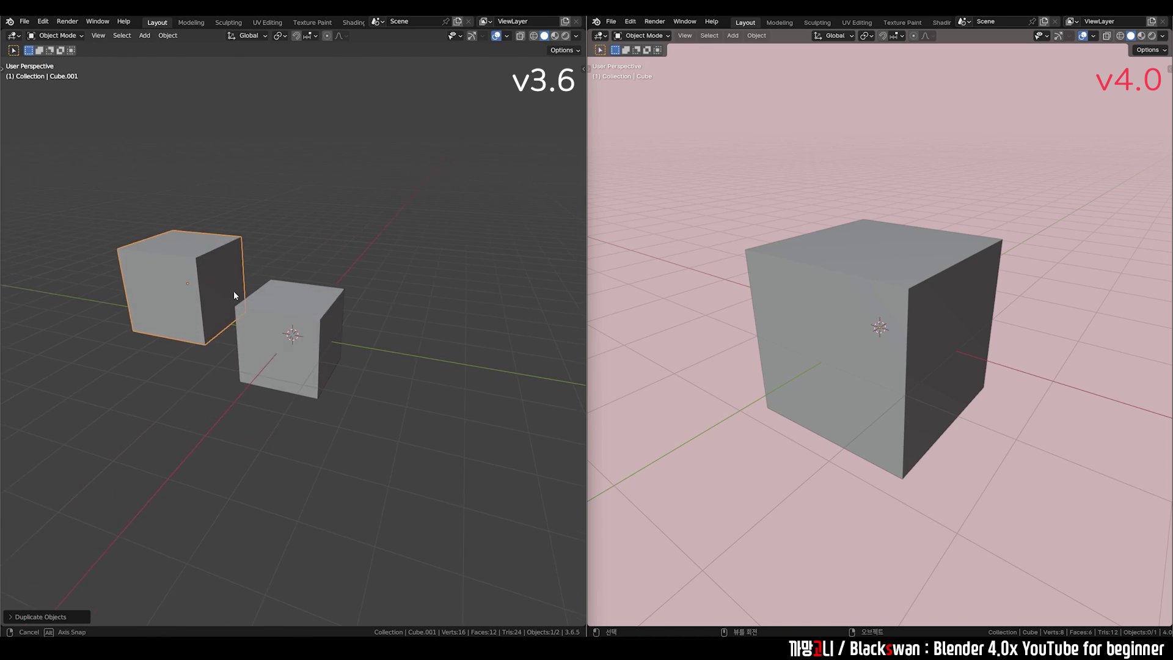
pyautogui.scroll(1, 234, 291)
pyautogui.press('g')
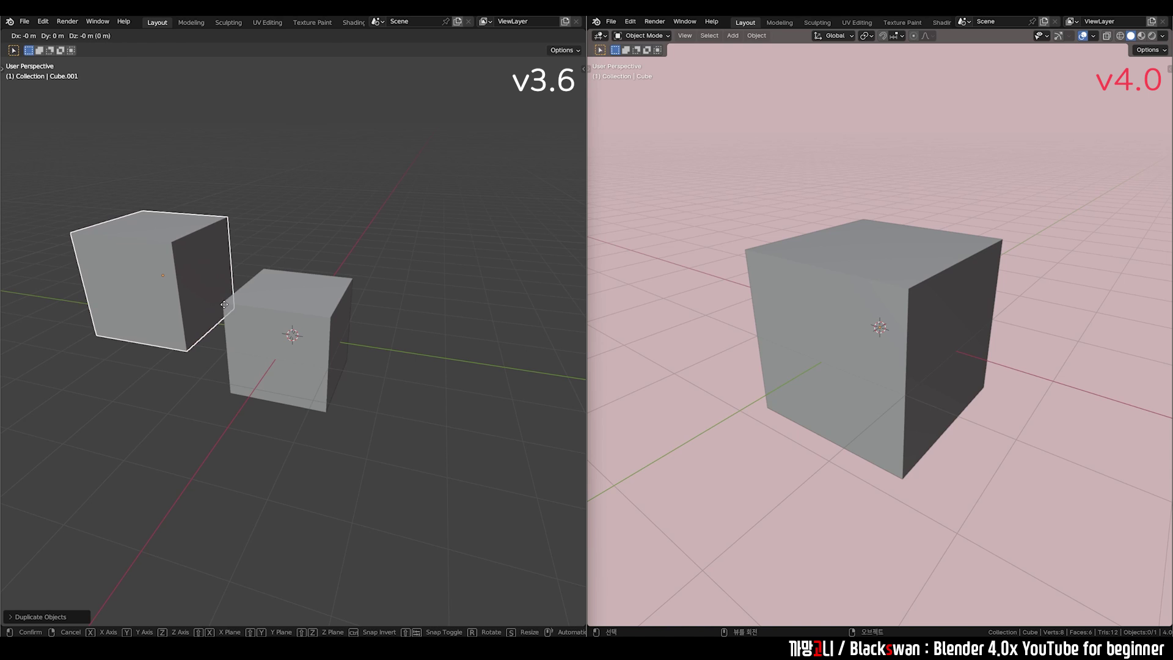
pyautogui.click(224, 304)
pyautogui.moveTo(280, 232); pyautogui.dragTo(276, 273, button='middle')
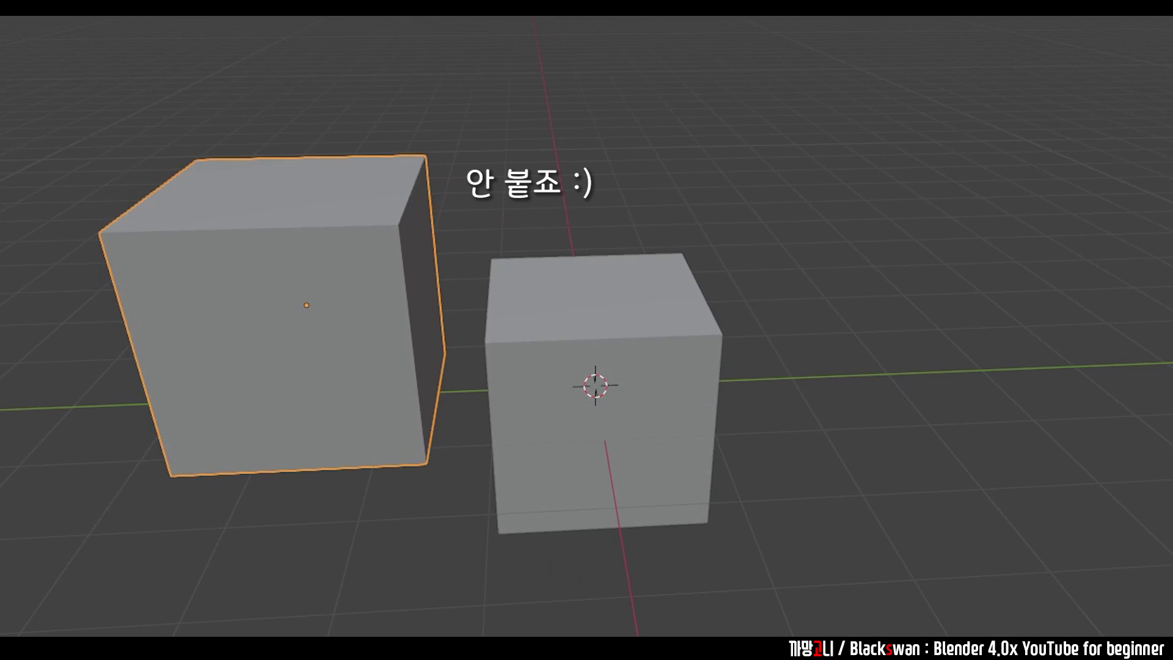
# Set Snap To Vertex and snap the copy to the other cube's corner
pyautogui.click(307, 35)
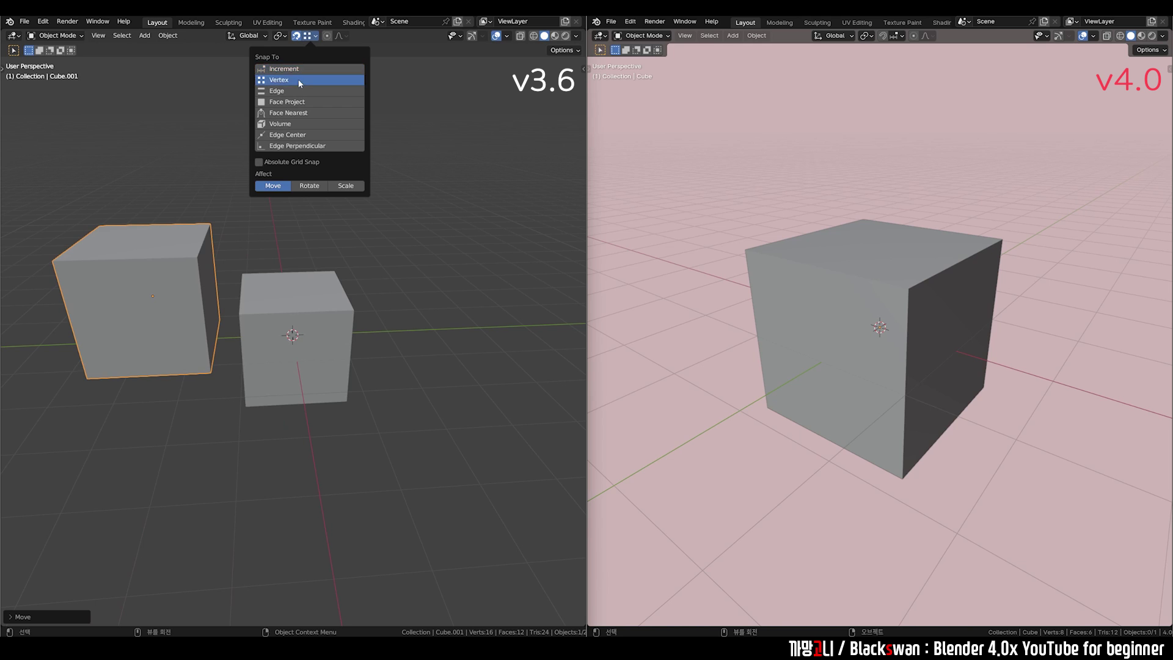
pyautogui.click(298, 79)
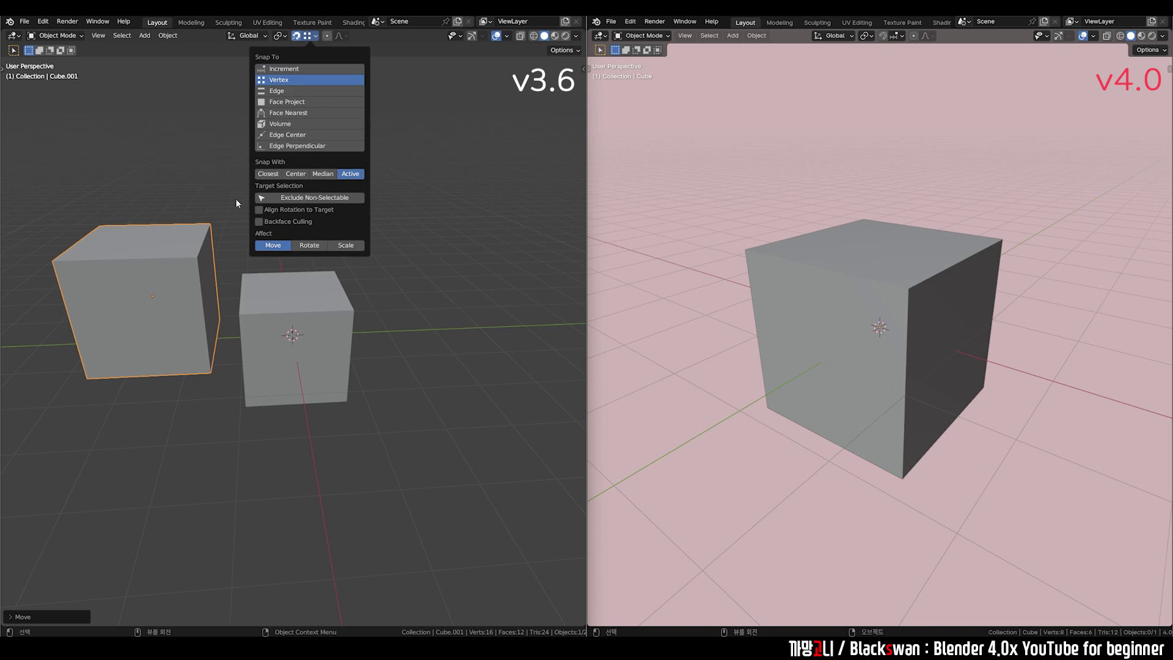
pyautogui.press('g')
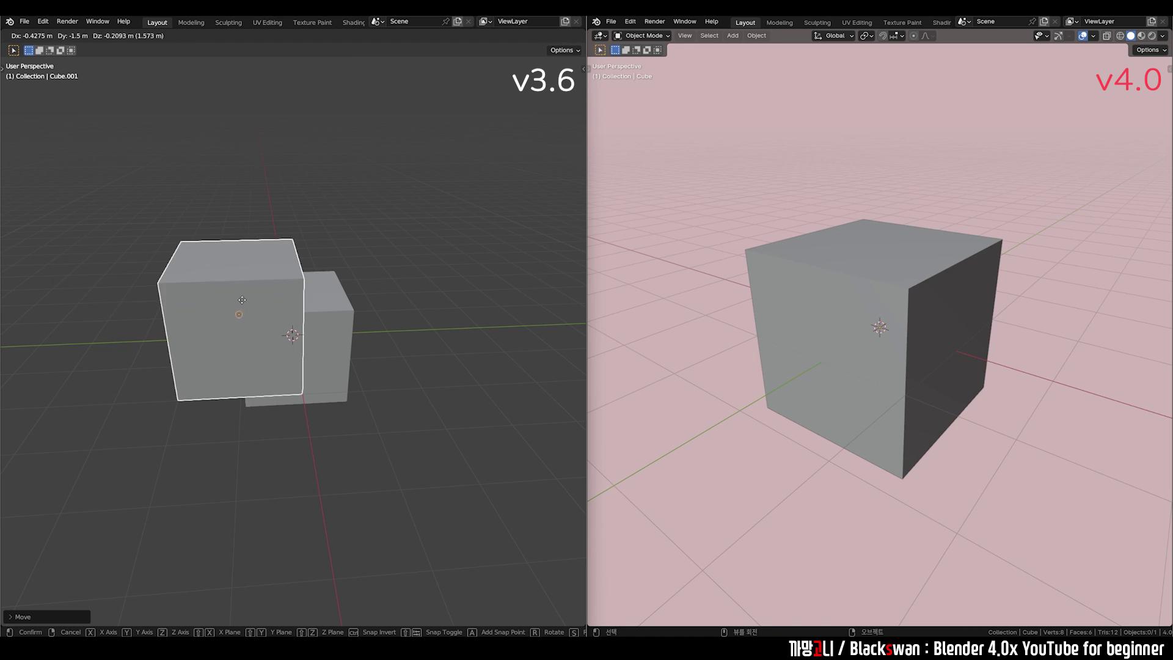
pyautogui.click(242, 296)
pyautogui.moveTo(242, 297); pyautogui.dragTo(305, 63, button='middle')
pyautogui.click(307, 35)
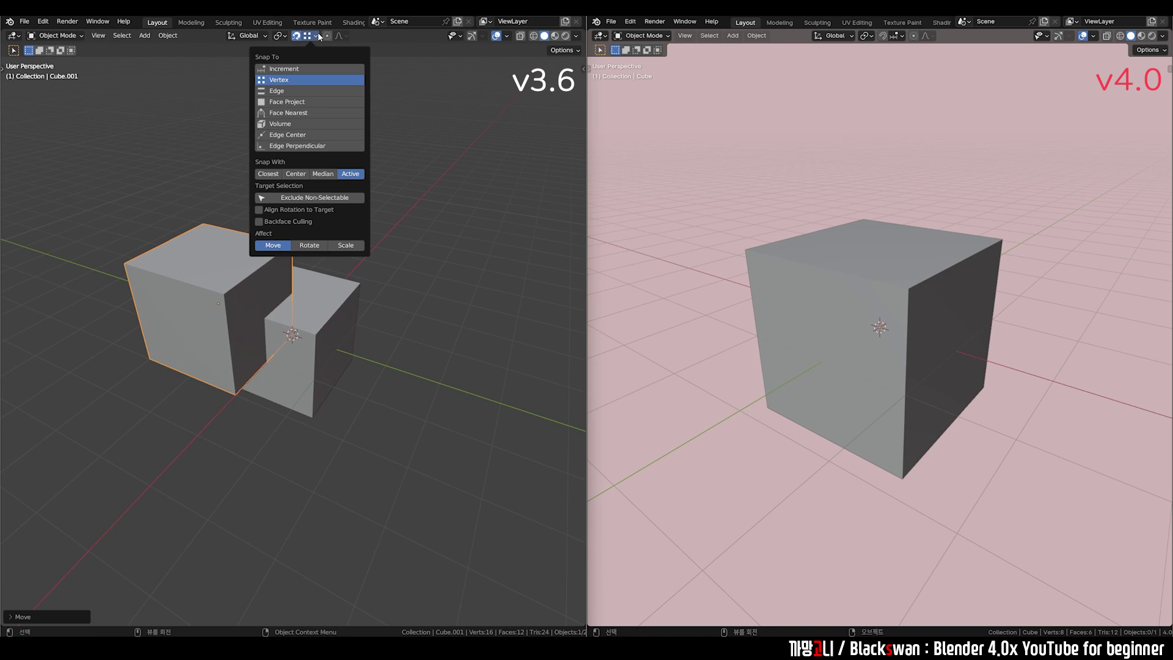
pyautogui.press('g')
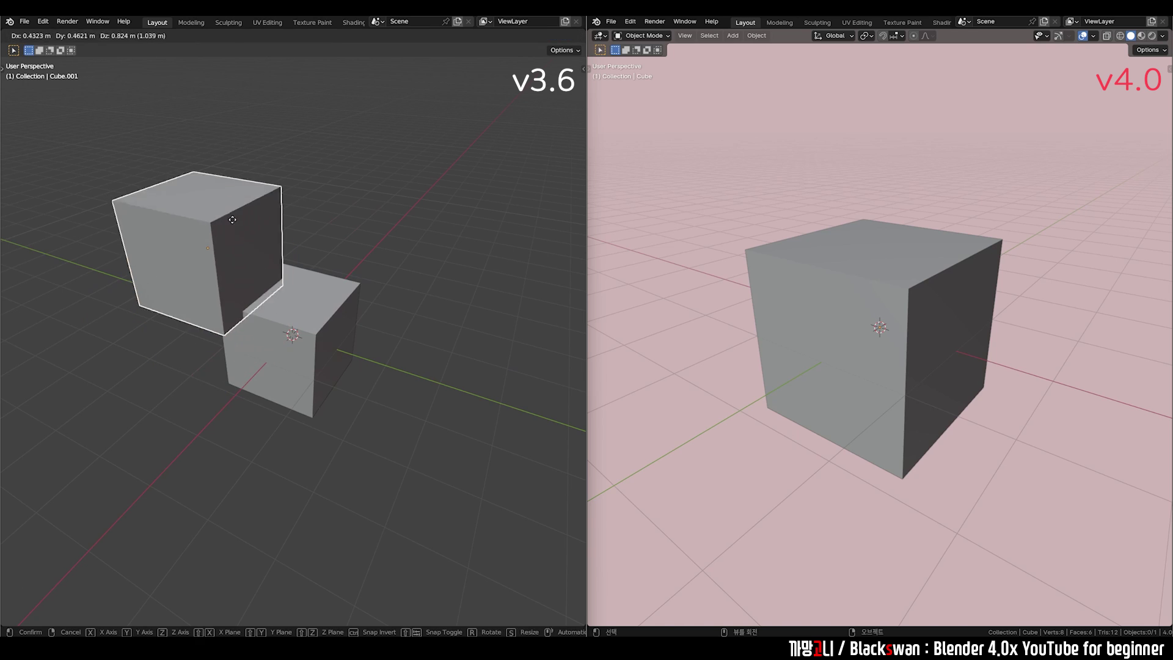
pyautogui.click(282, 264)
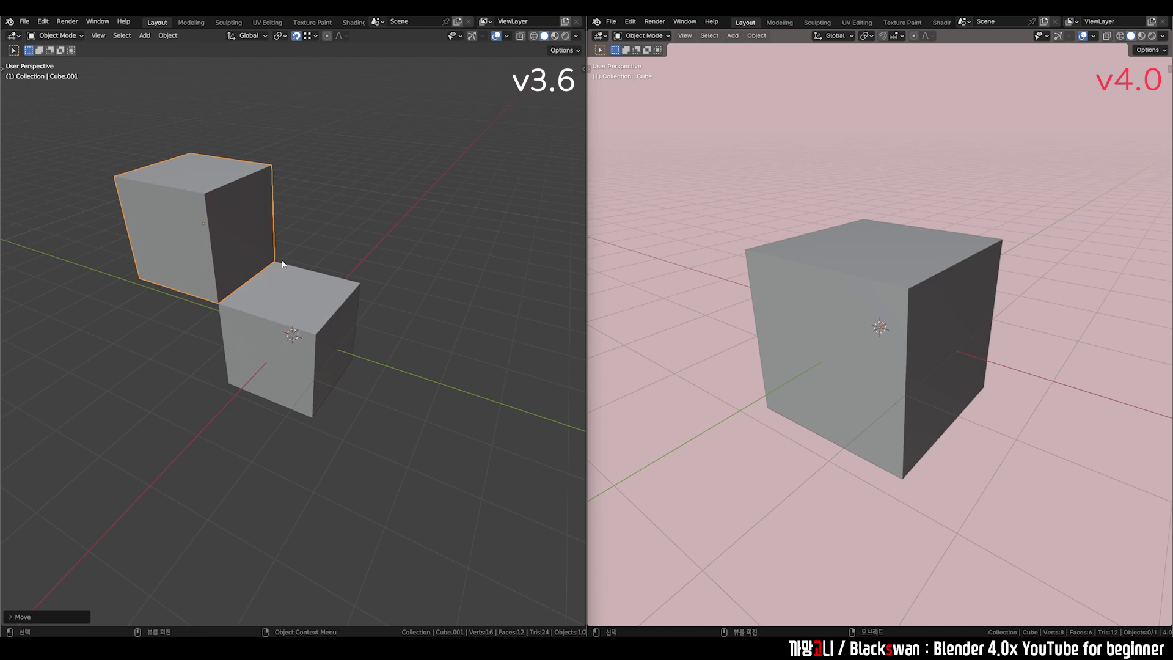
# Snap Cube.001 onto the original's top, then move it beside the original
pyautogui.click(202, 195)
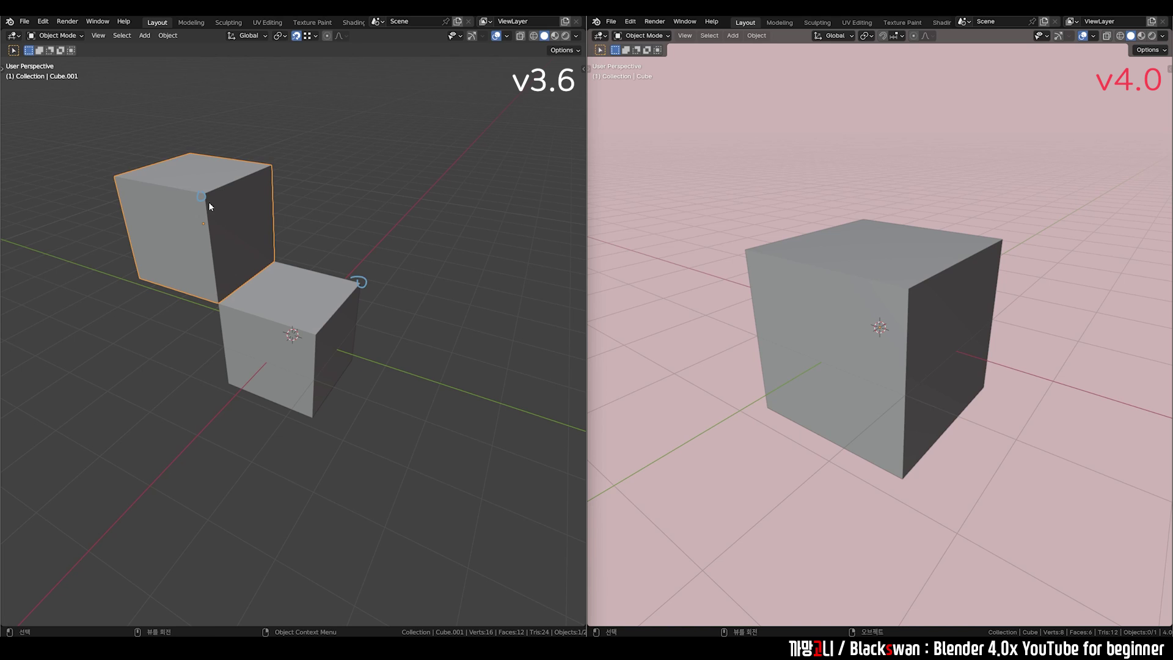
pyautogui.press('g')
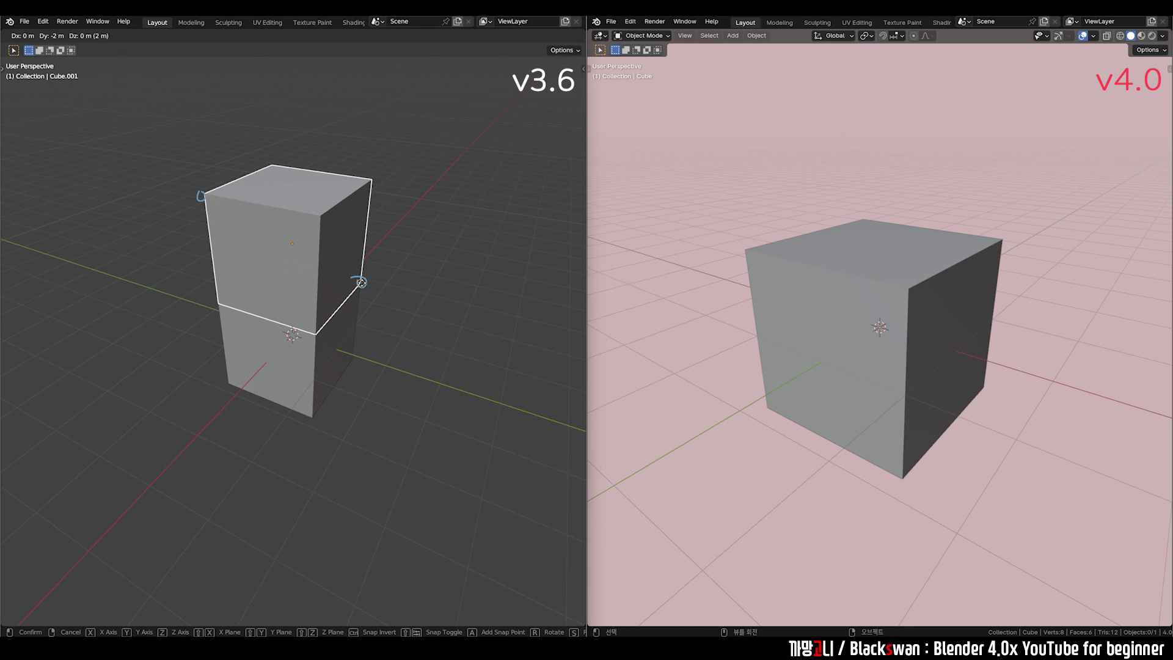
pyautogui.click(362, 283)
pyautogui.press('g')
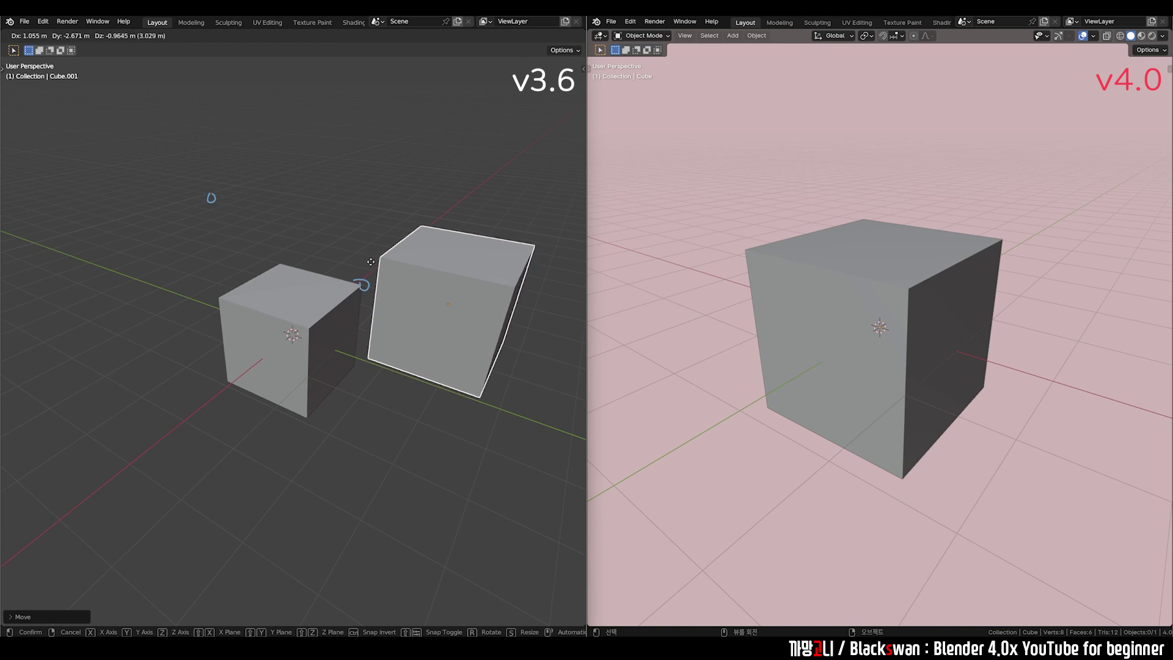
pyautogui.click(363, 258)
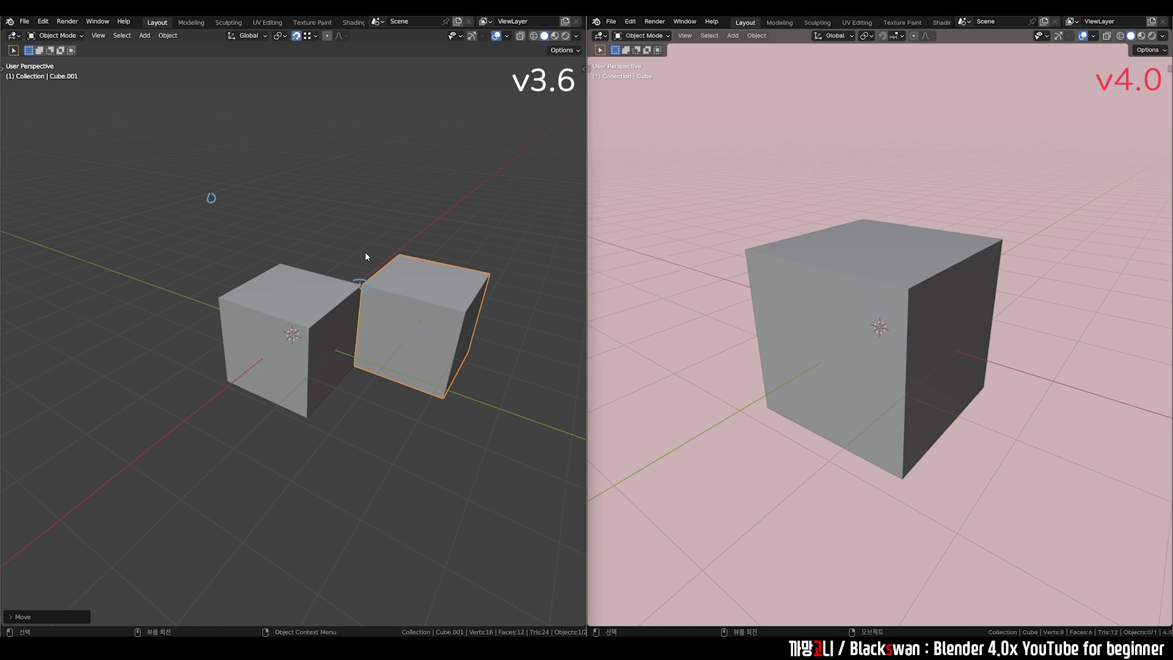
# Move the 3.6 copy up and to the right, then view the cubes from a new angle
pyautogui.press('g')
pyautogui.click(387, 202)
pyautogui.moveTo(387, 199)
pyautogui.mouseDown(button='middle')
pyautogui.moveTo(413, 258)
pyautogui.moveTo(360, 249)
pyautogui.mouseUp(button='middle')
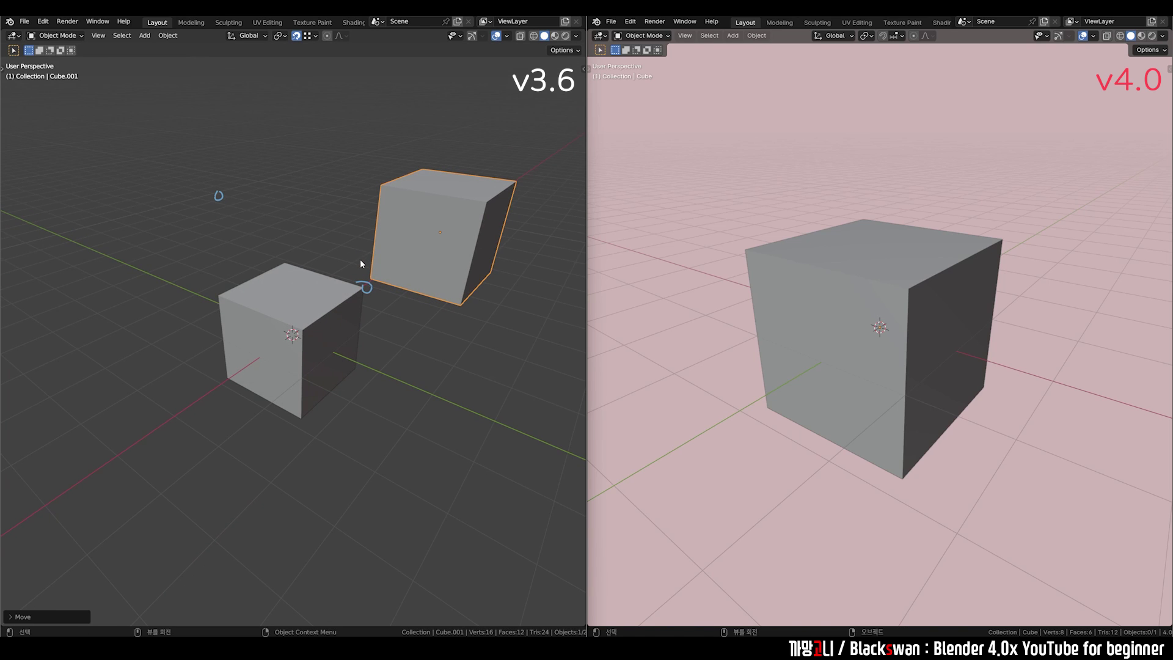
pyautogui.click(360, 260)
pyautogui.moveTo(360, 260); pyautogui.dragTo(386, 299, button='middle')
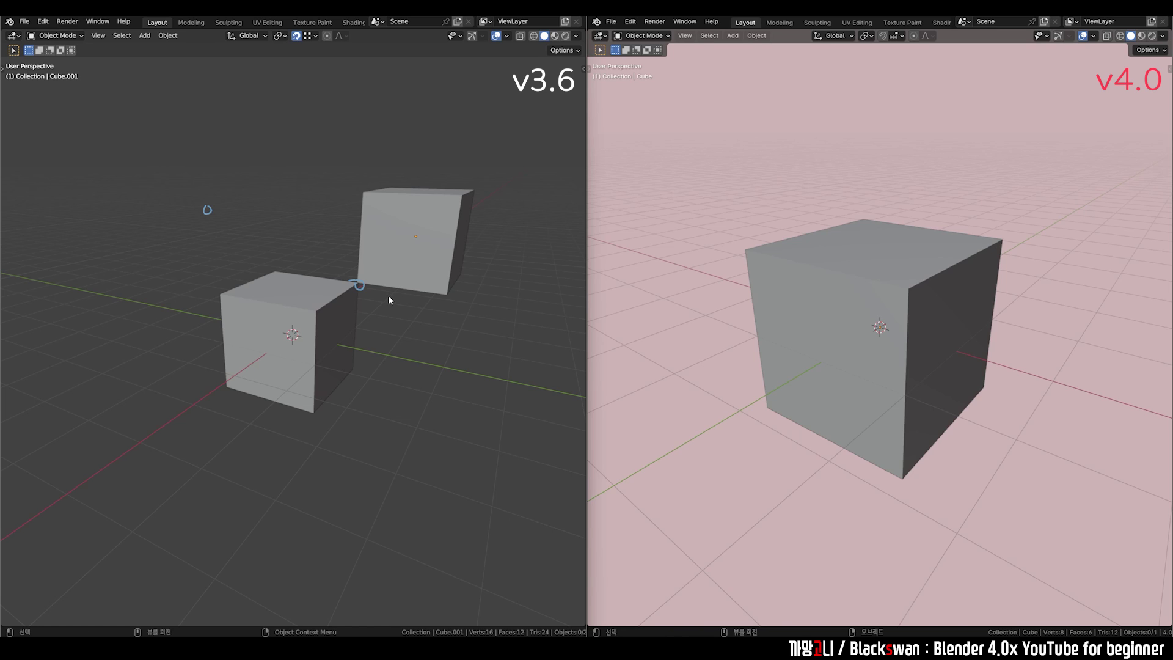
# Stack the upper cube on the lower one, its corner snapped to the top edge
pyautogui.click(387, 295)
pyautogui.press('g')
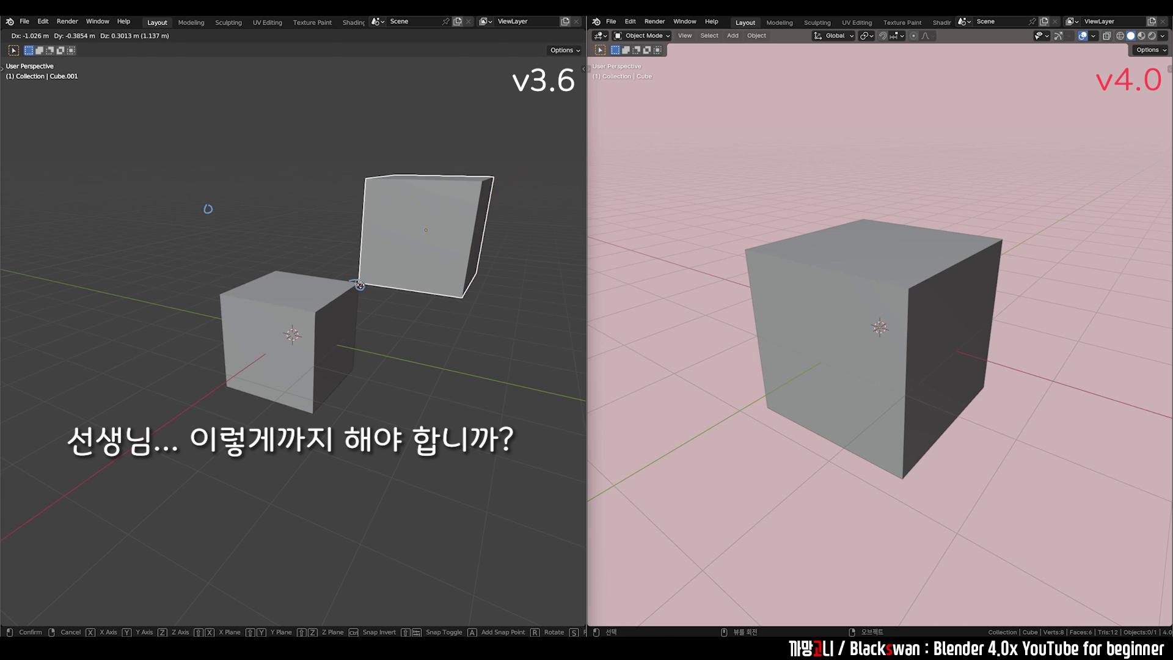
pyautogui.click(359, 285)
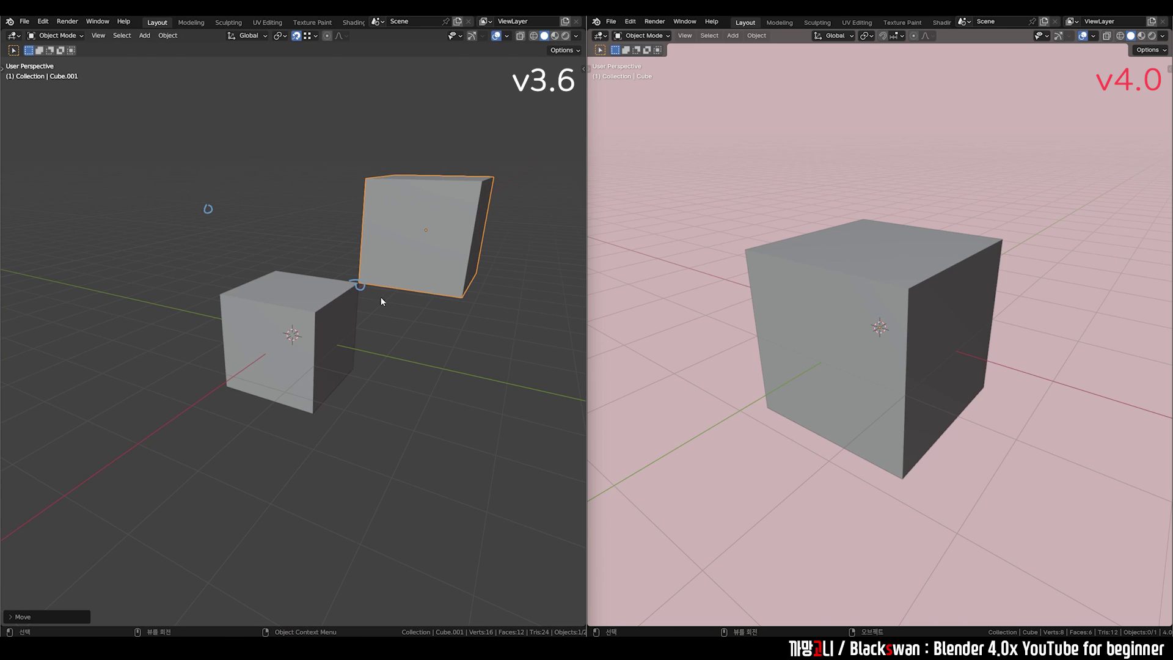
pyautogui.click(379, 299)
pyautogui.moveTo(374, 281); pyautogui.dragTo(282, 271)
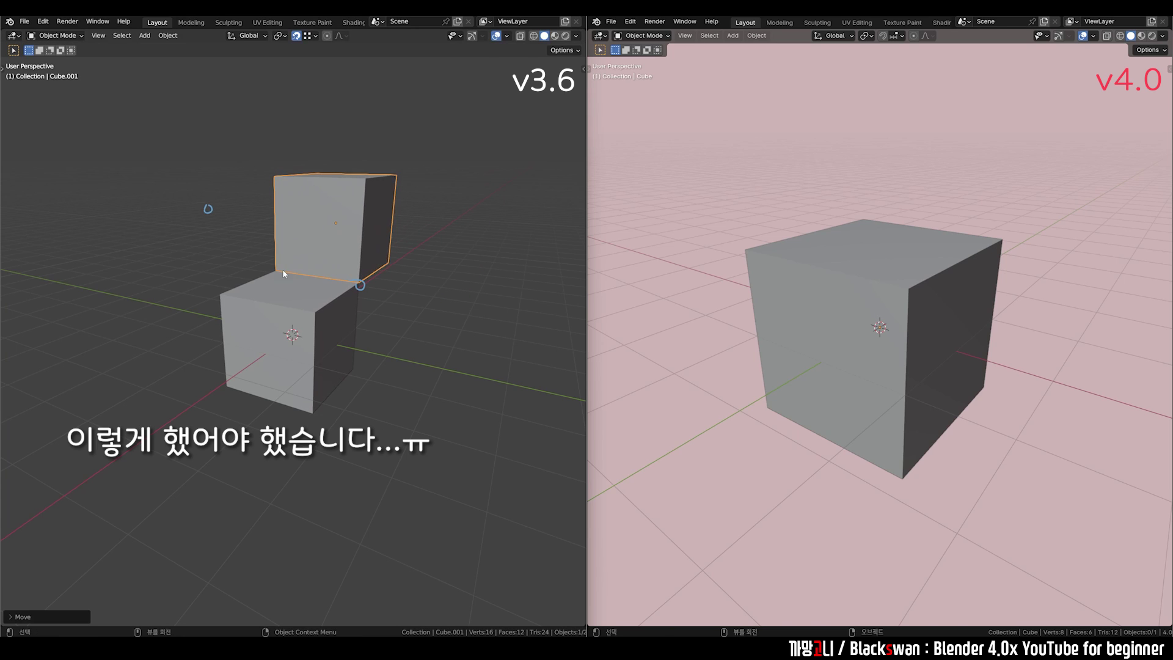
pyautogui.click(374, 295)
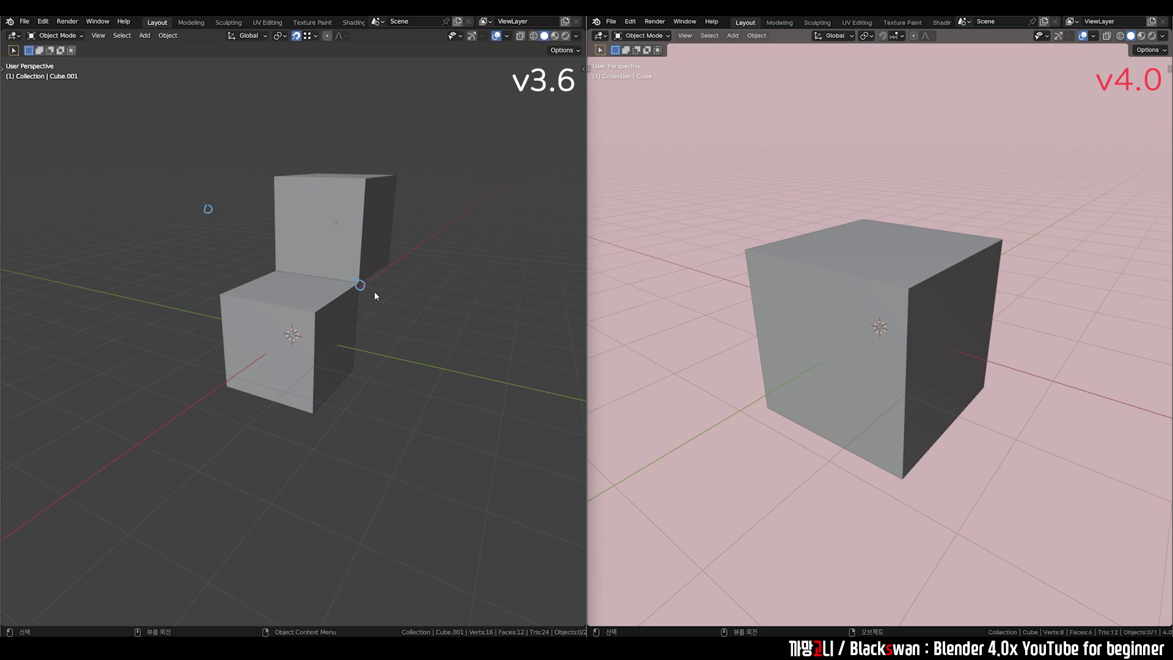
pyautogui.moveTo(415, 292); pyautogui.dragTo(408, 294, button='middle')
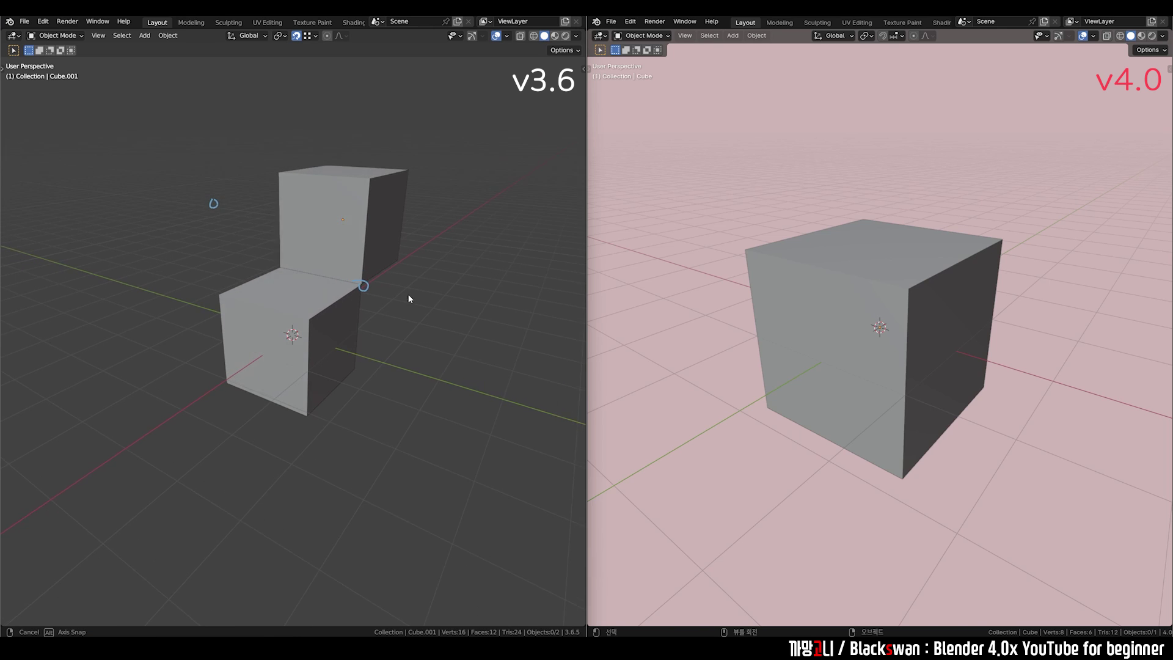
pyautogui.click(879, 286)
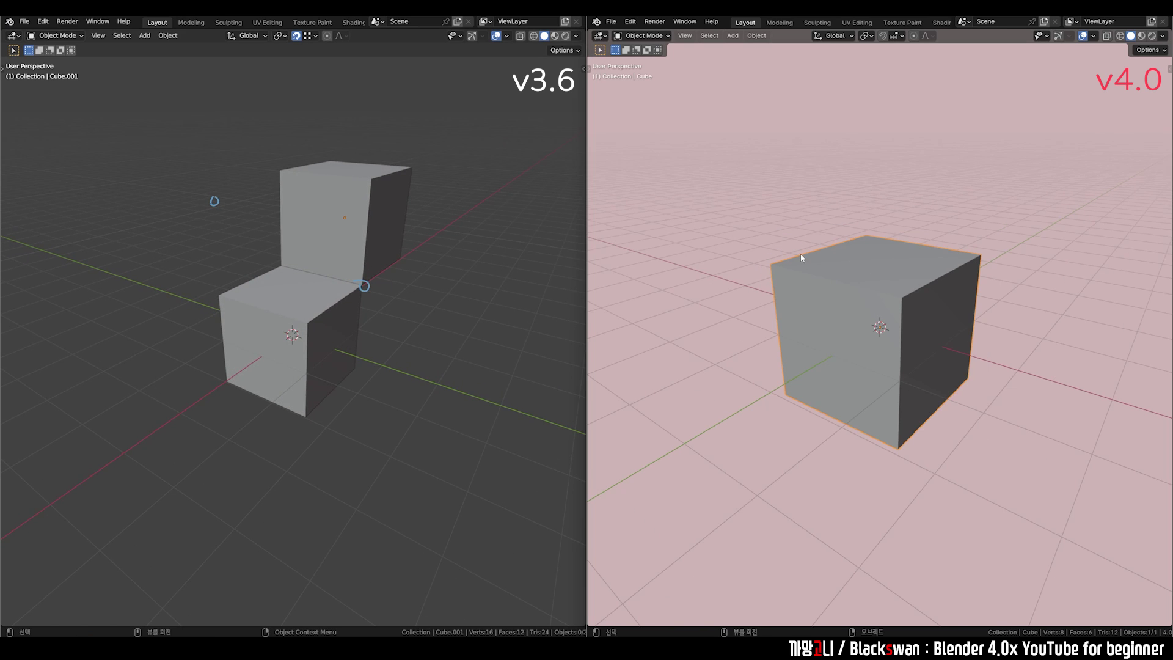
# Duplicate the 4.0 cube and place the copy left of the original
pyautogui.click(753, 272)
pyautogui.click(839, 316)
pyautogui.scroll(-2, 862, 315)
pyautogui.scroll(-2, 863, 314)
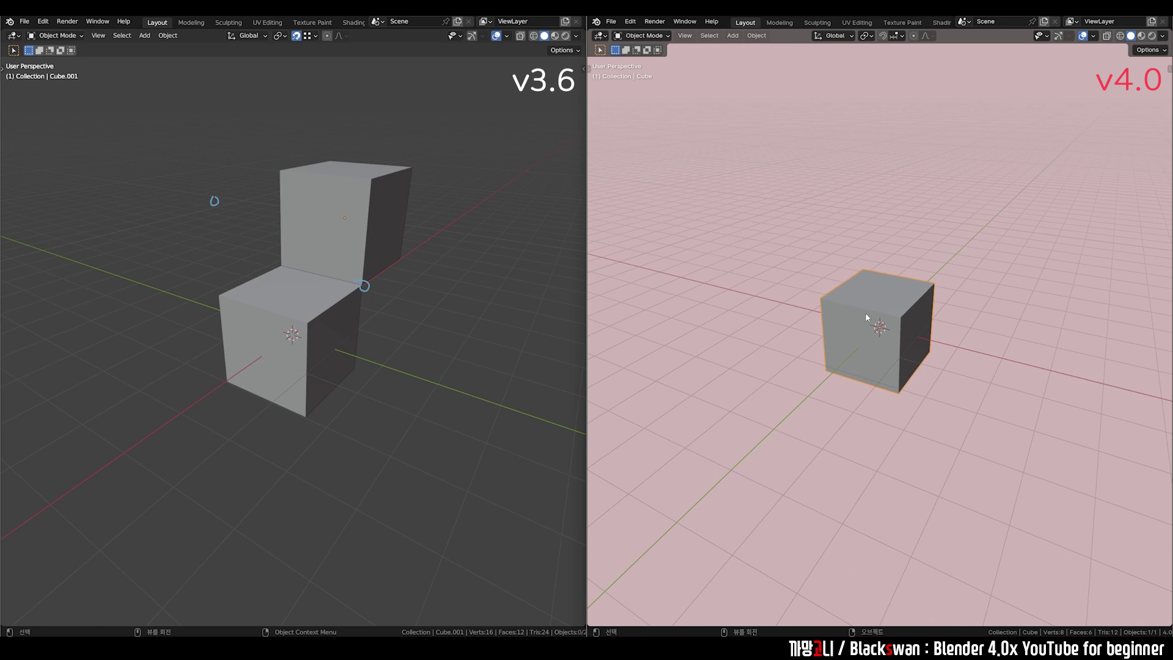
pyautogui.hotkey('shift', 'd')
pyautogui.click(726, 262)
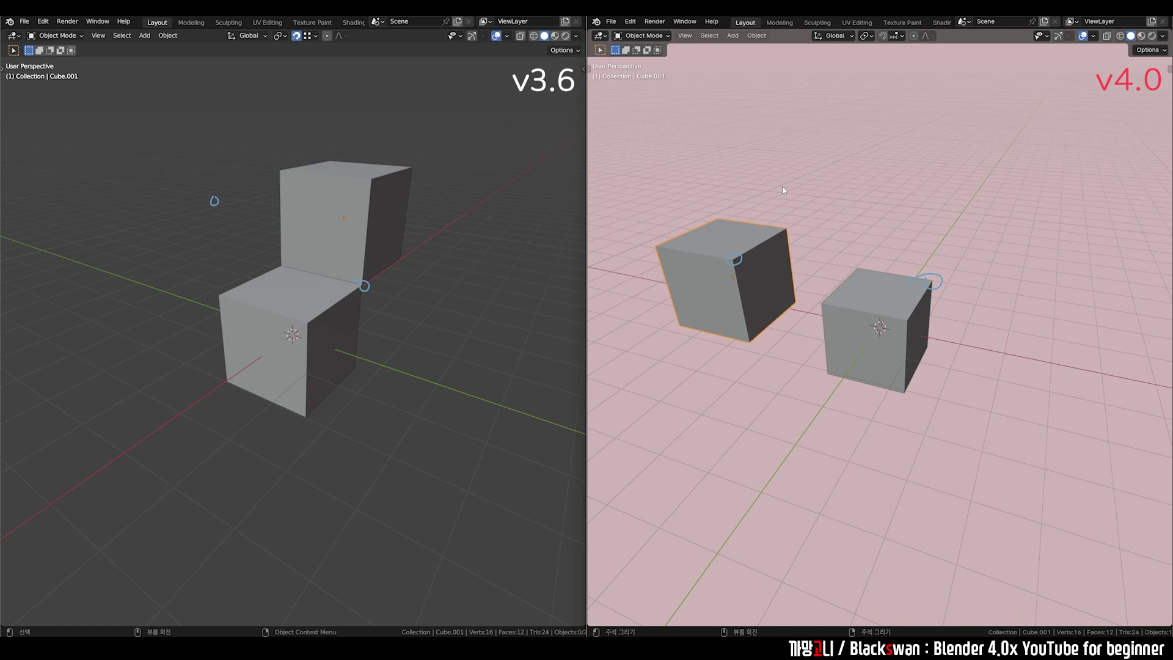
# Move the copy with its snap base set (B) at one of its corners
pyautogui.press('g')
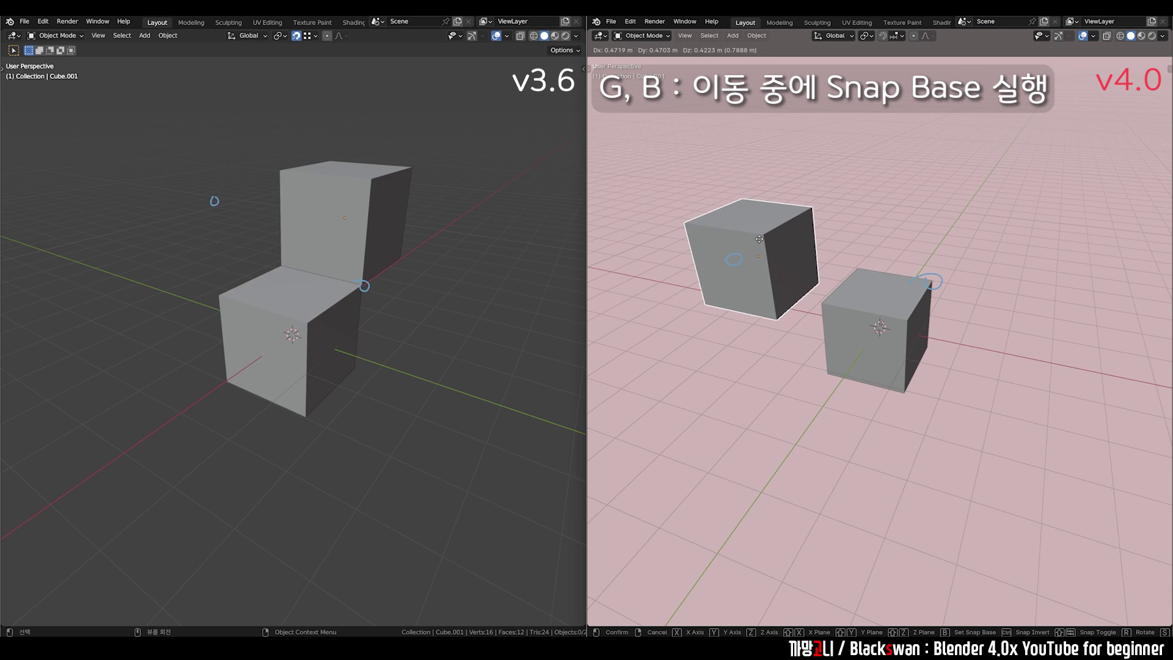
pyautogui.press('b')
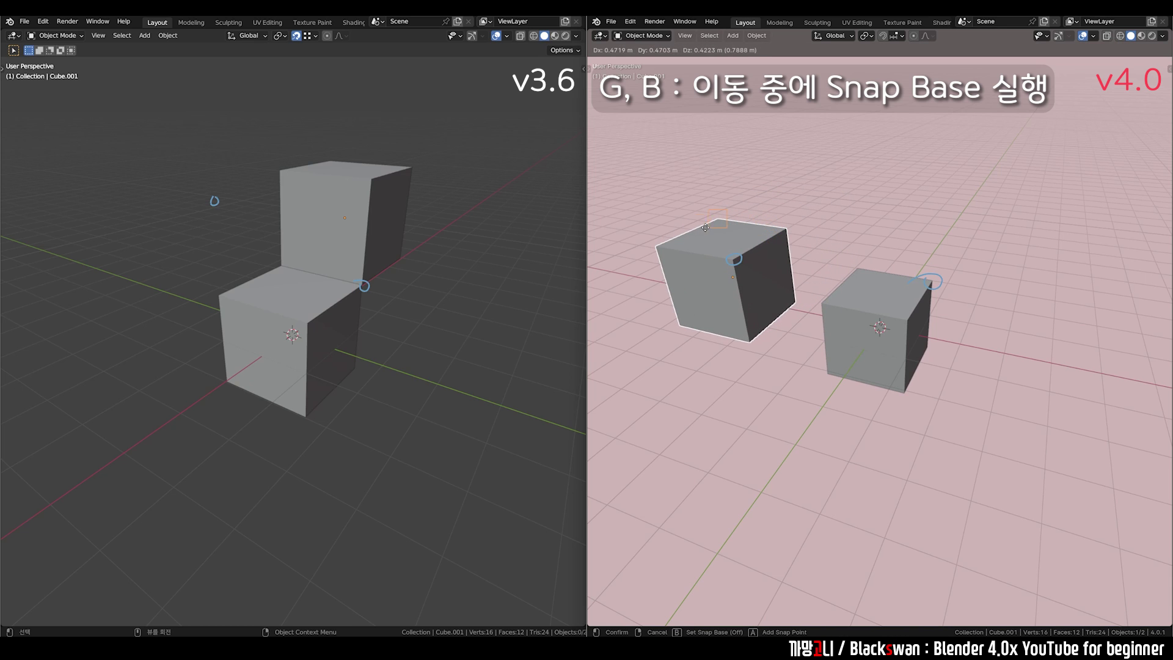
pyautogui.click(733, 261)
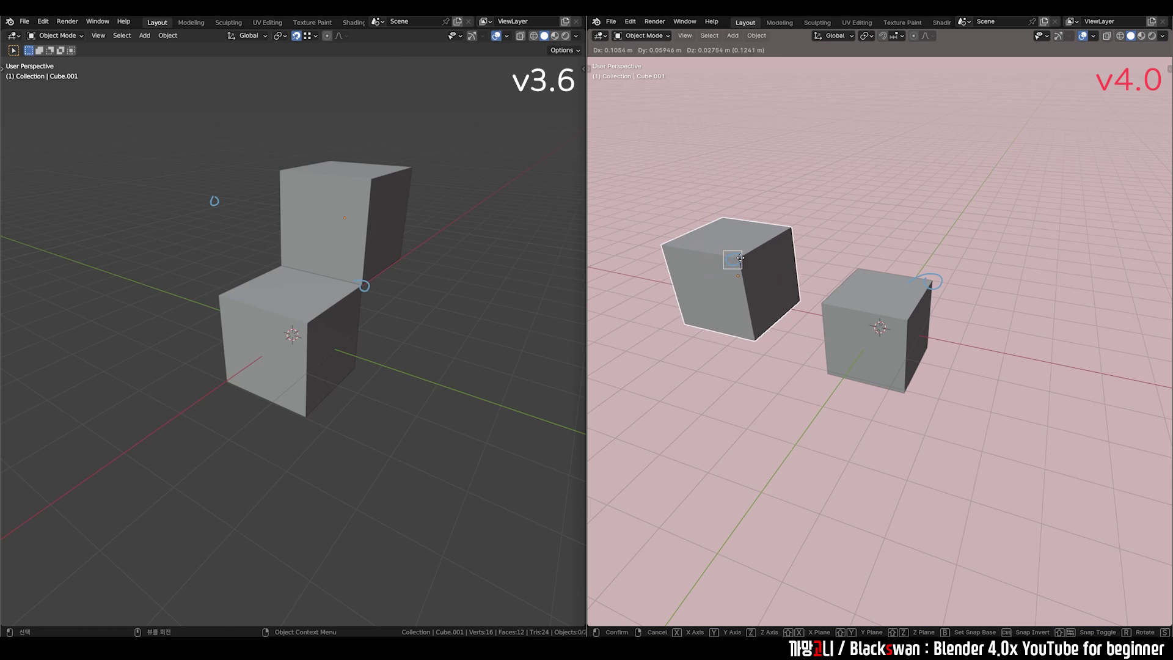
# Confirm the copy on the other cube, then try another move and cancel it
pyautogui.click(926, 279)
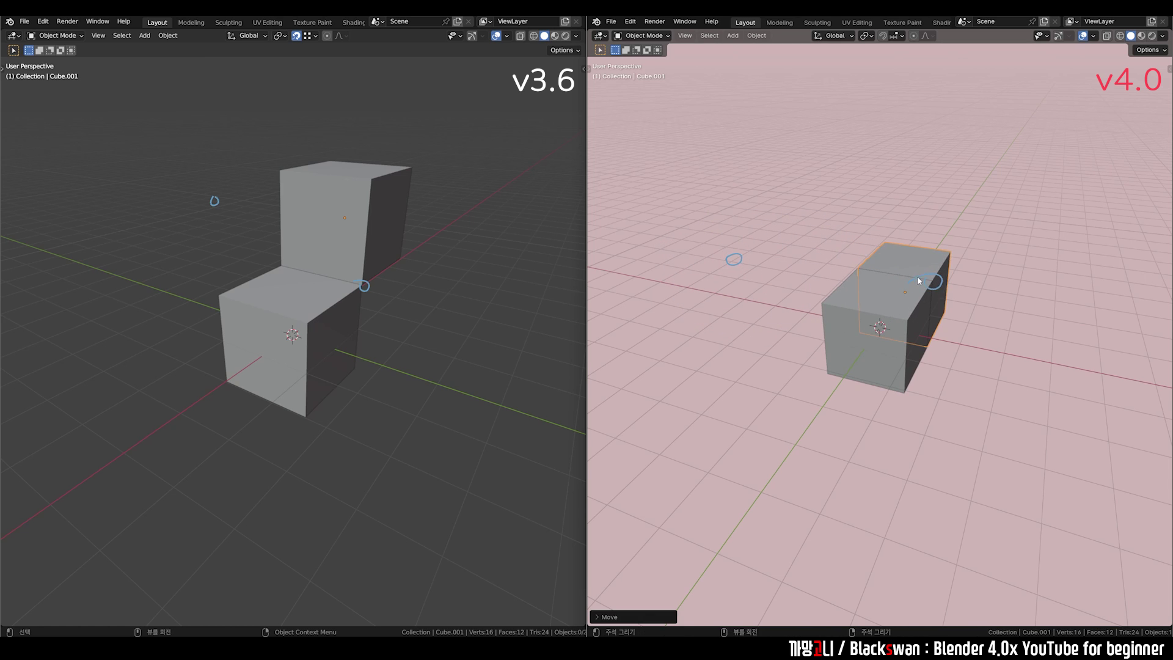
pyautogui.moveTo(911, 269); pyautogui.dragTo(845, 228, button='middle')
pyautogui.press('g')
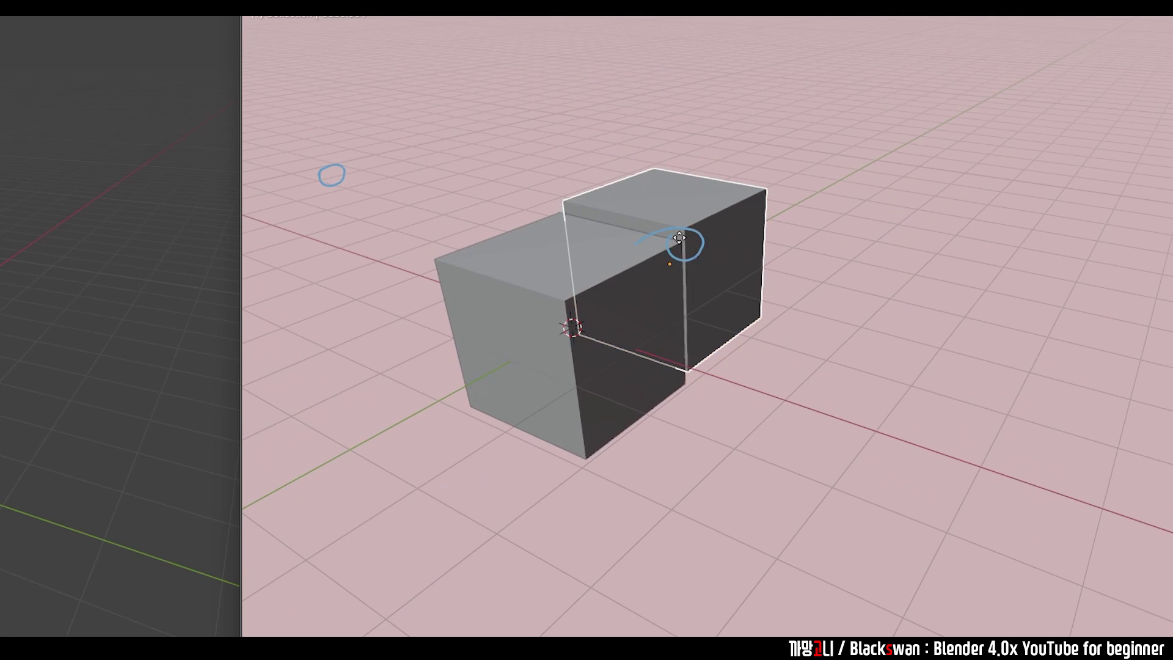
pyautogui.rightClick(679, 237)
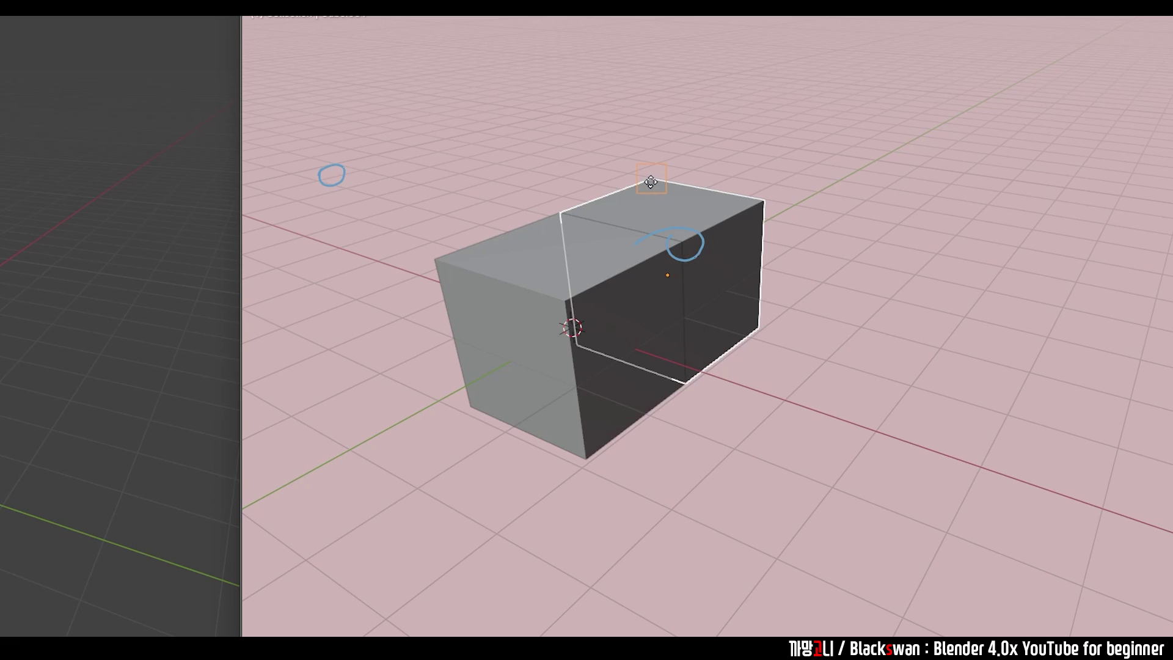
pyautogui.click(572, 309)
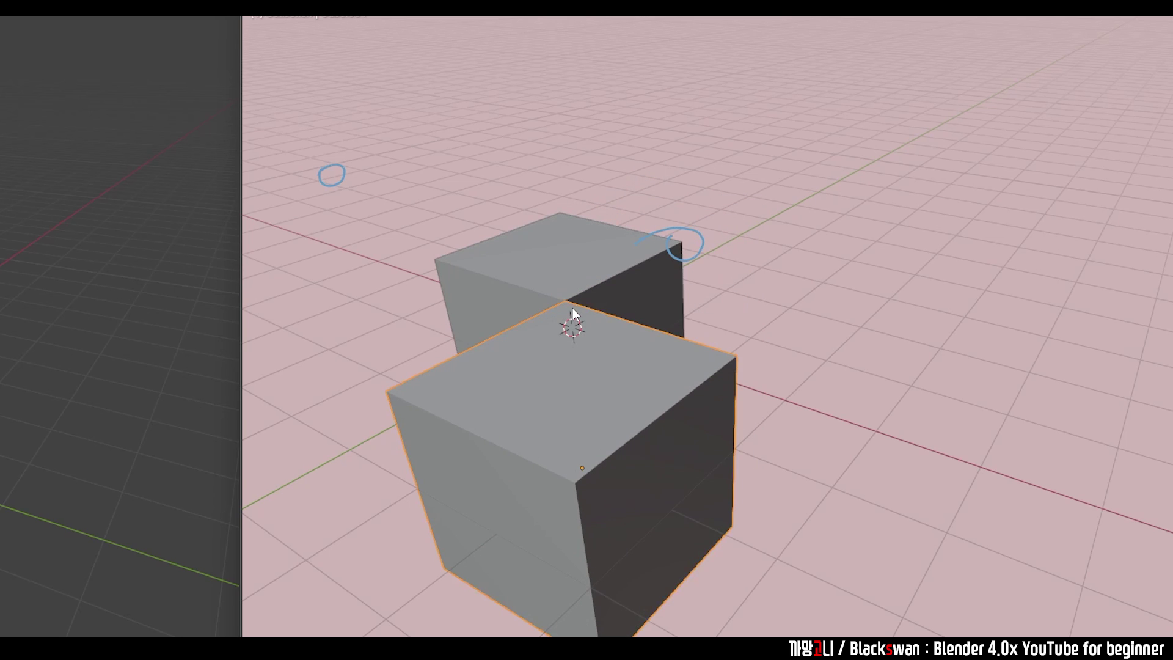
pyautogui.scroll(-2, 574, 309)
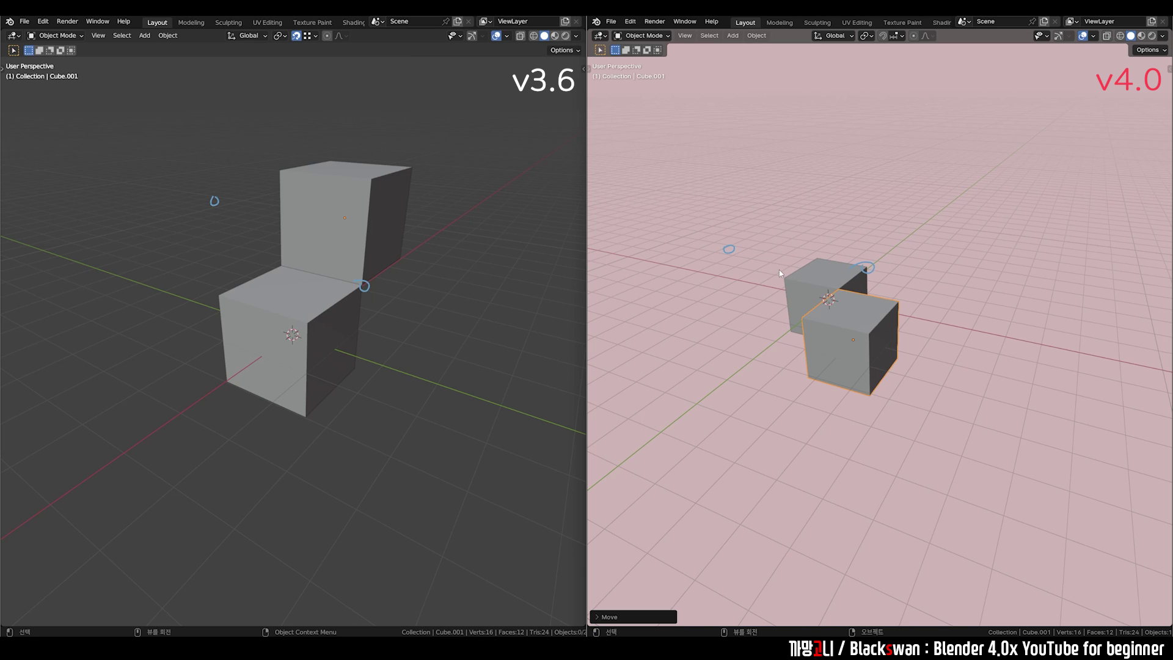
# Snap Cube.001 flush against the original cube, using its edge as the snap base
pyautogui.press('g')
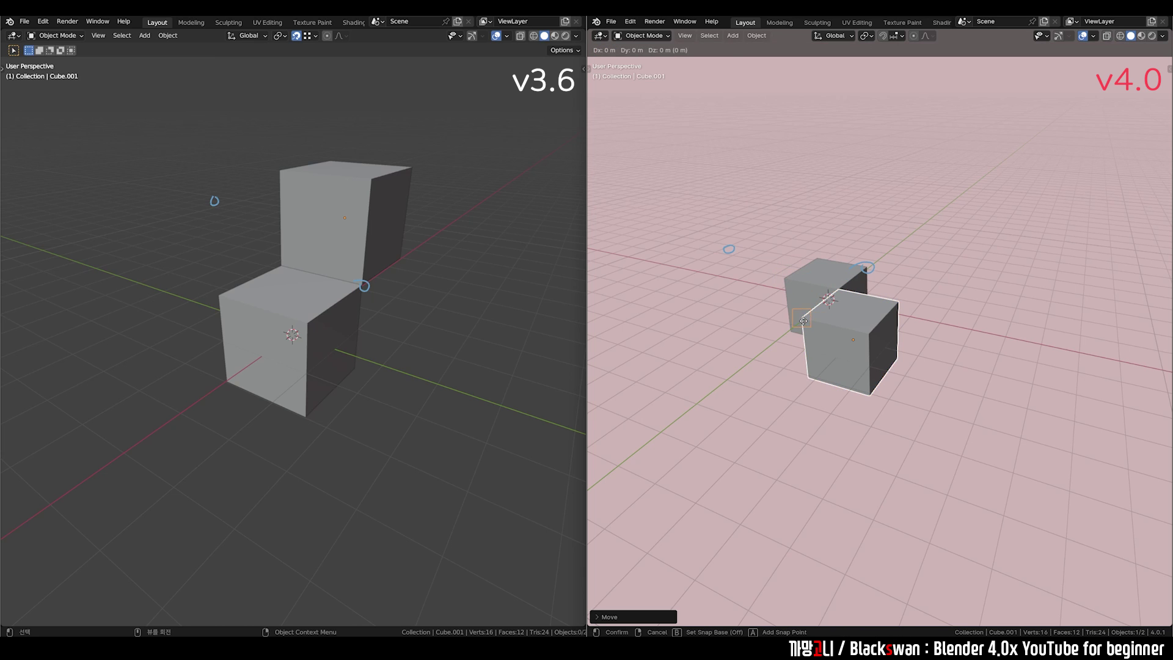
pyautogui.click(866, 273)
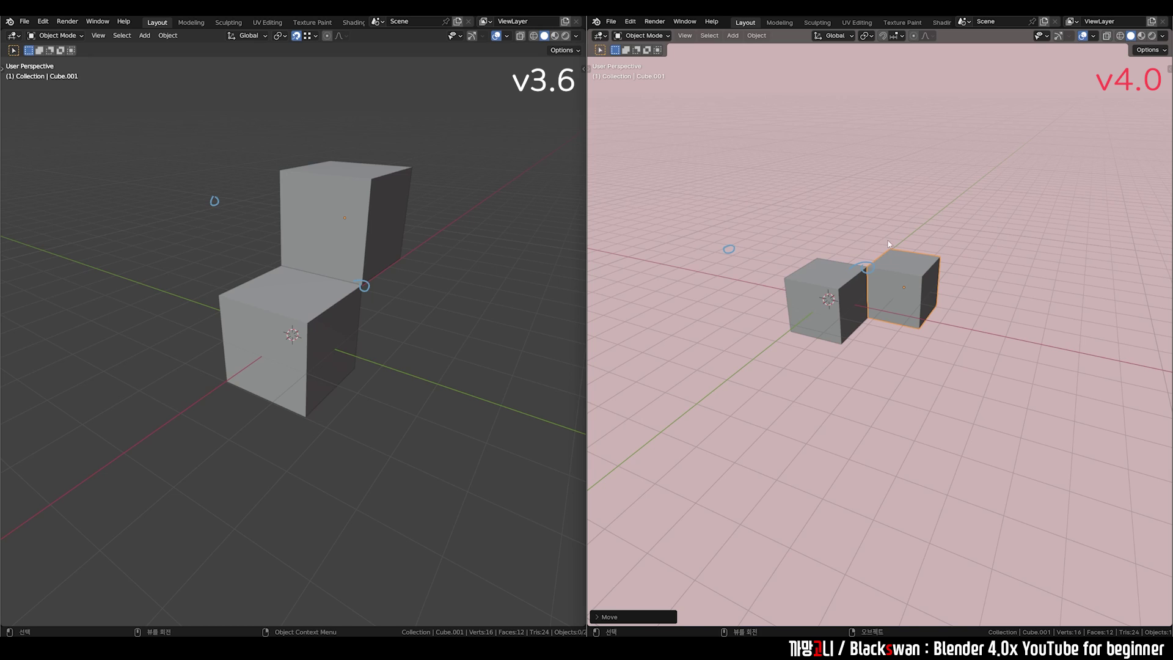
pyautogui.press('g')
pyautogui.press('ctrl')
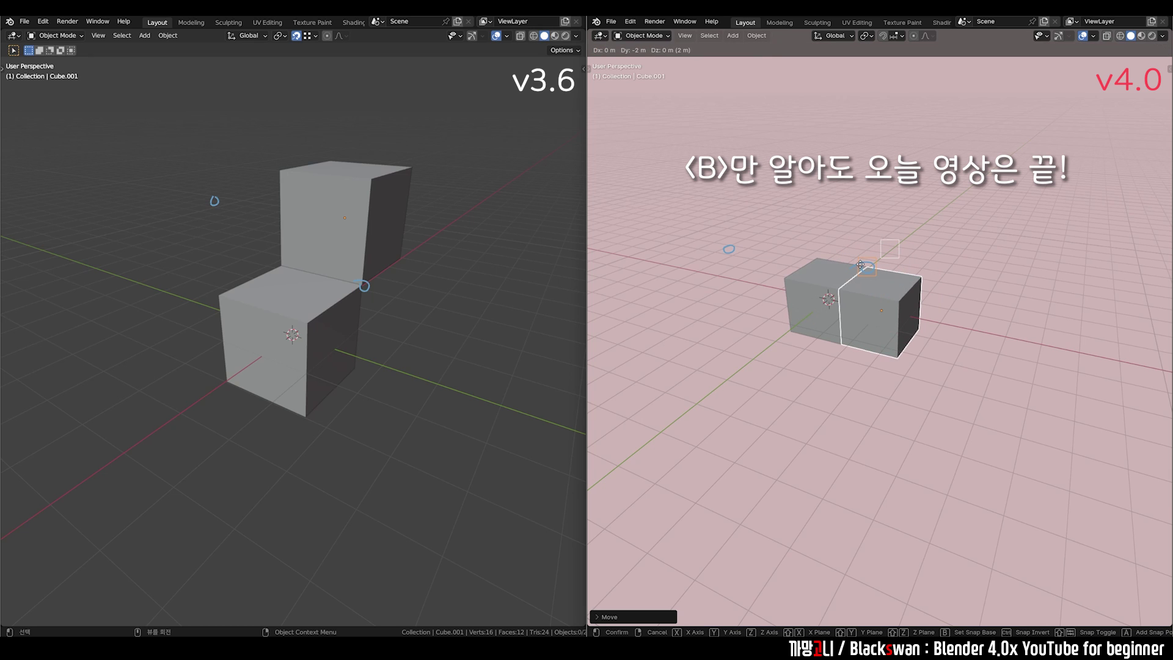
pyautogui.click(860, 264)
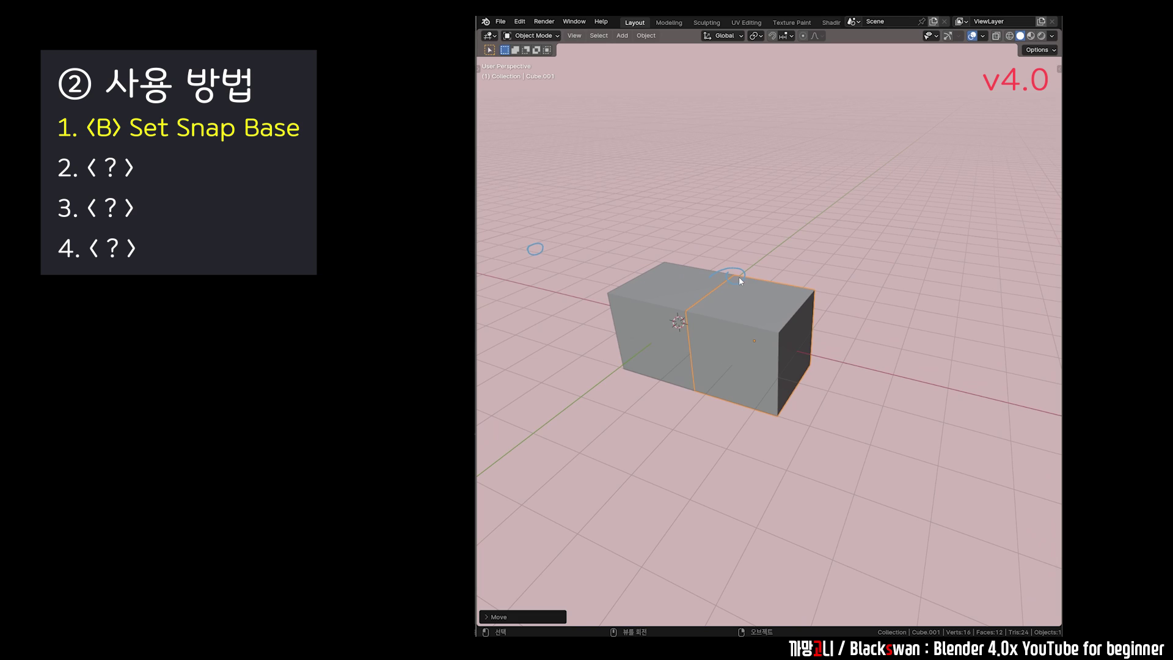
# Snap the second cube back against the first cube's face, testing undo and redo
pyautogui.keyDown('shift'); pyautogui.moveTo(739, 277); pyautogui.dragTo(760, 272, button='middle'); pyautogui.keyUp('shift')
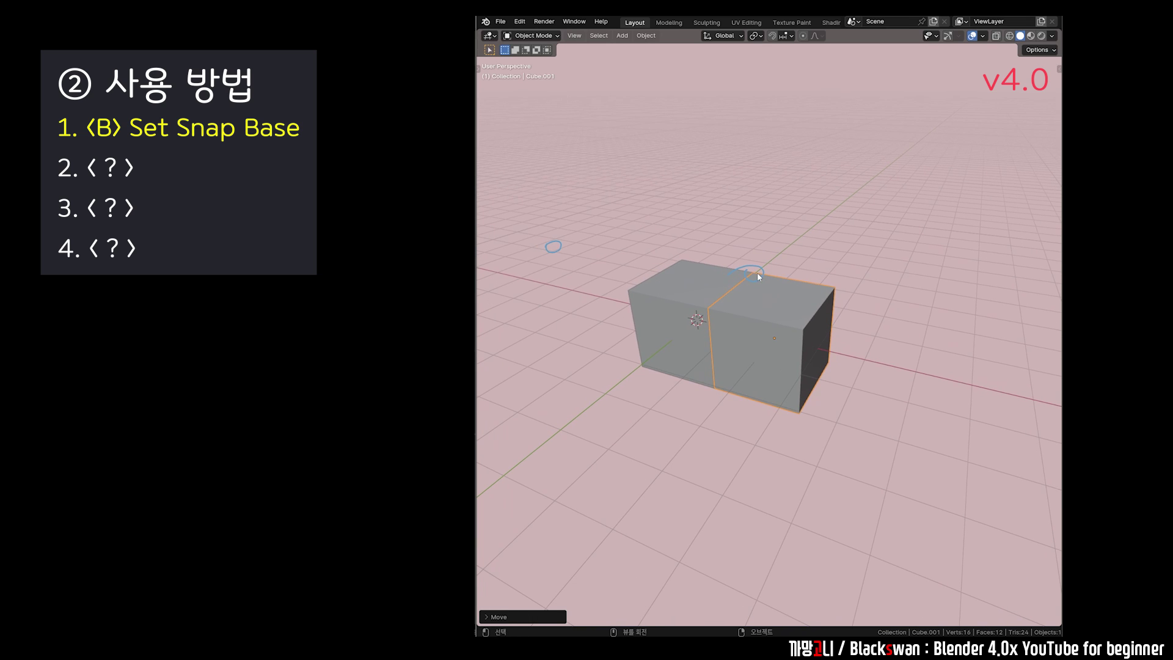
pyautogui.press('g')
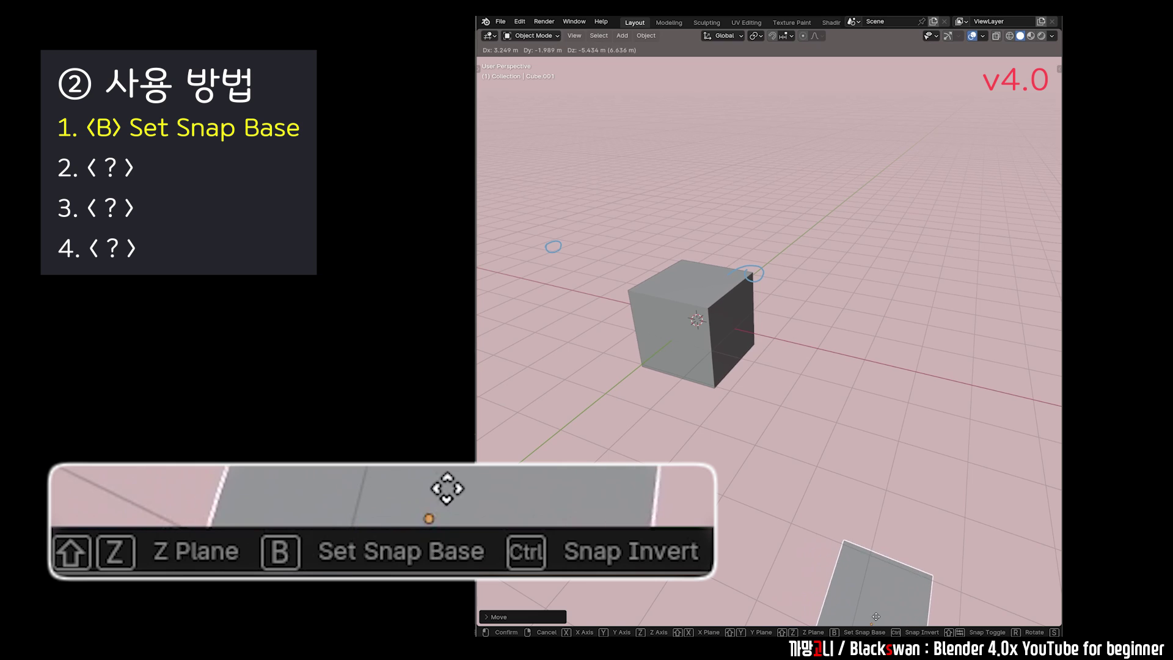
pyautogui.click(790, 461)
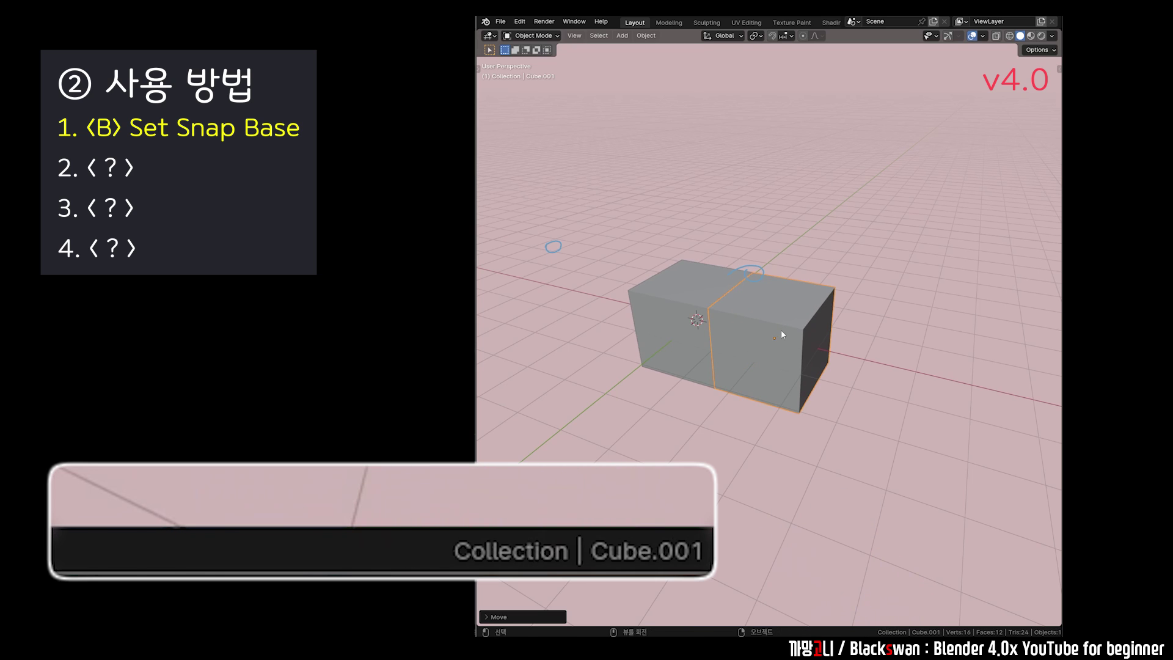
pyautogui.press('g')
pyautogui.click(836, 323)
pyautogui.hotkey('ctrl', 'z')
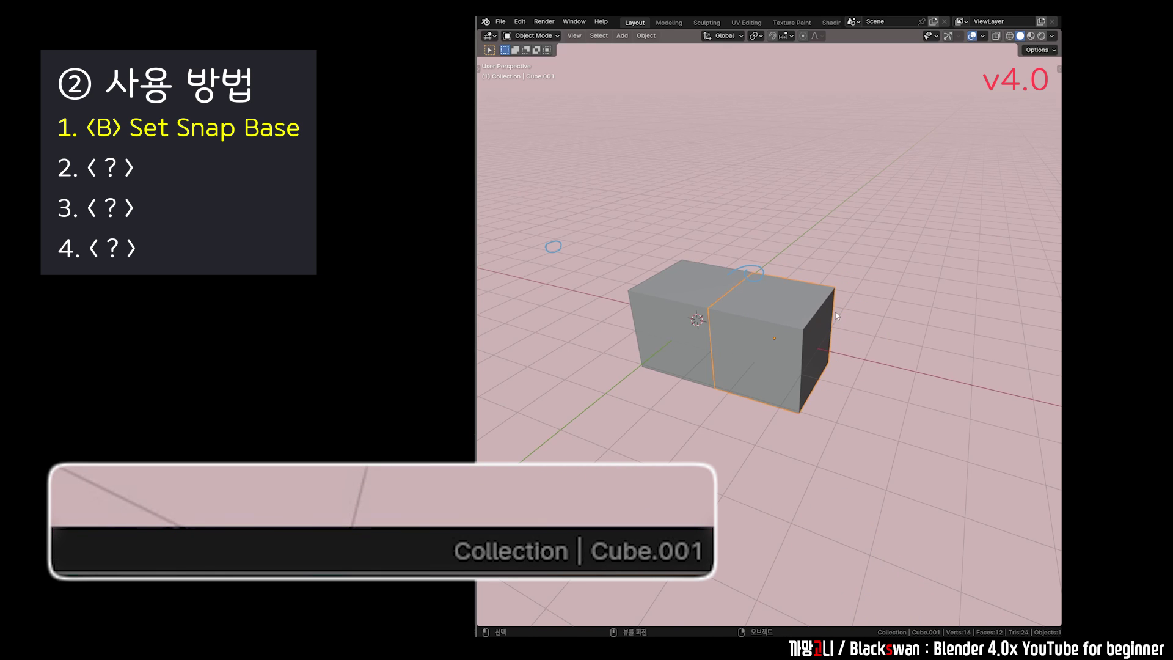
# Tilt Cube.001 with a rotation, undo it, and duplicate it as a third cube
pyautogui.press('r')
pyautogui.click(836, 367)
pyautogui.hotkey('ctrl', 'z')
pyautogui.hotkey('shift', 'd')
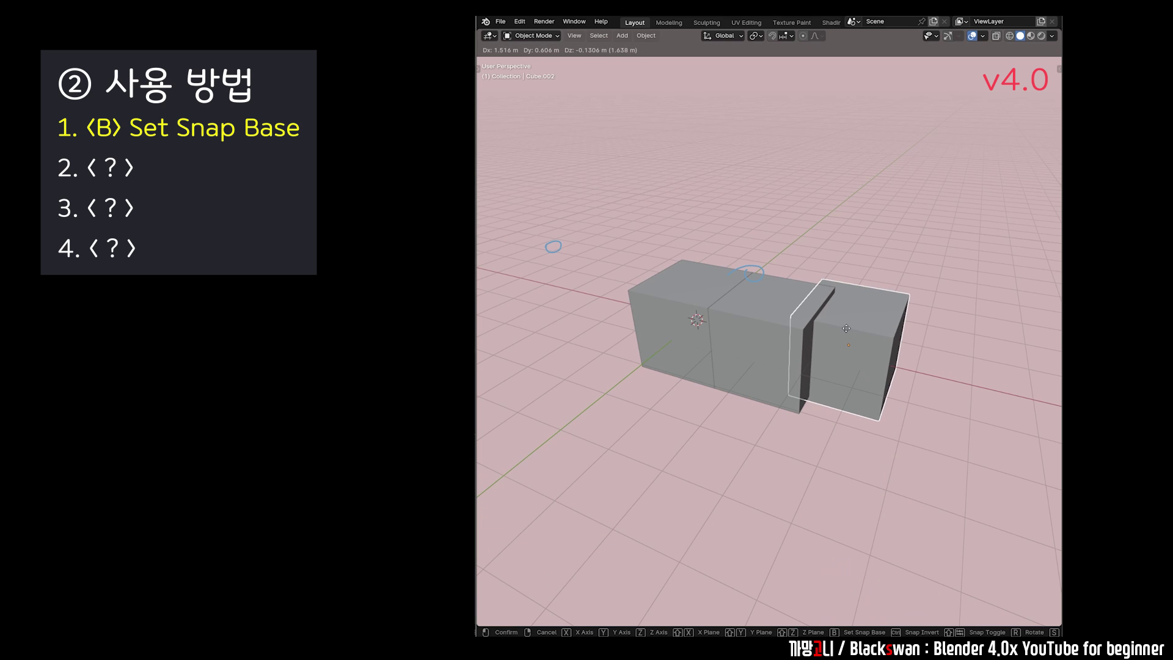
# Set Cube.002's snap base and snap it flush against the long block's end
pyautogui.press('b')
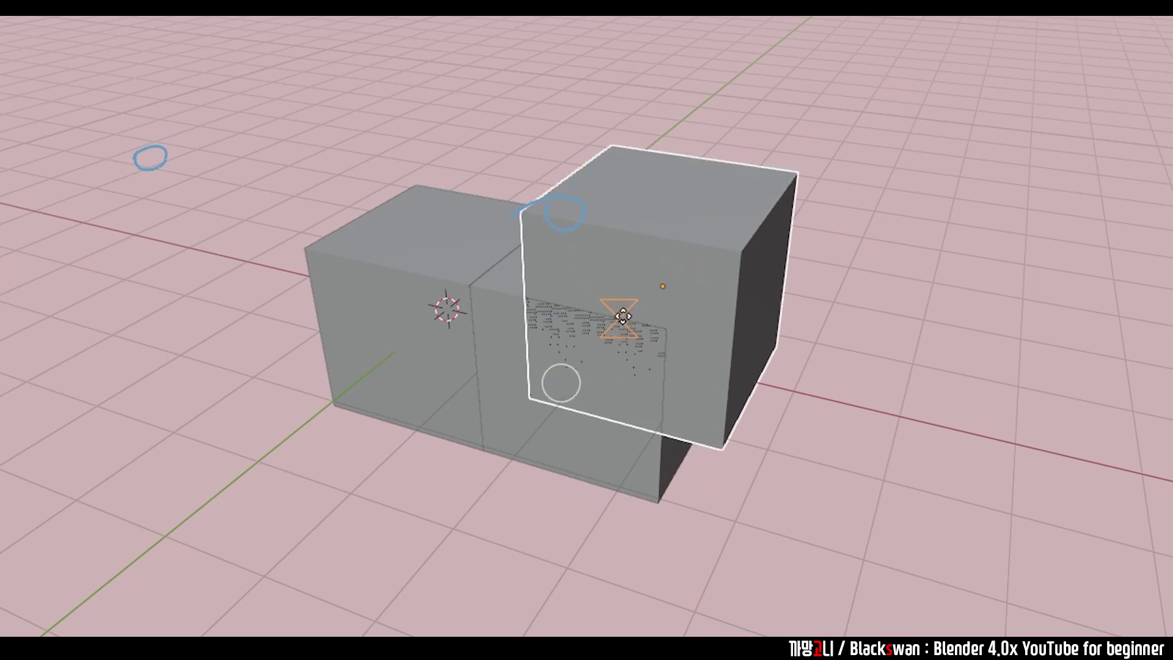
pyautogui.moveTo(561, 382); pyautogui.dragTo(752, 246)
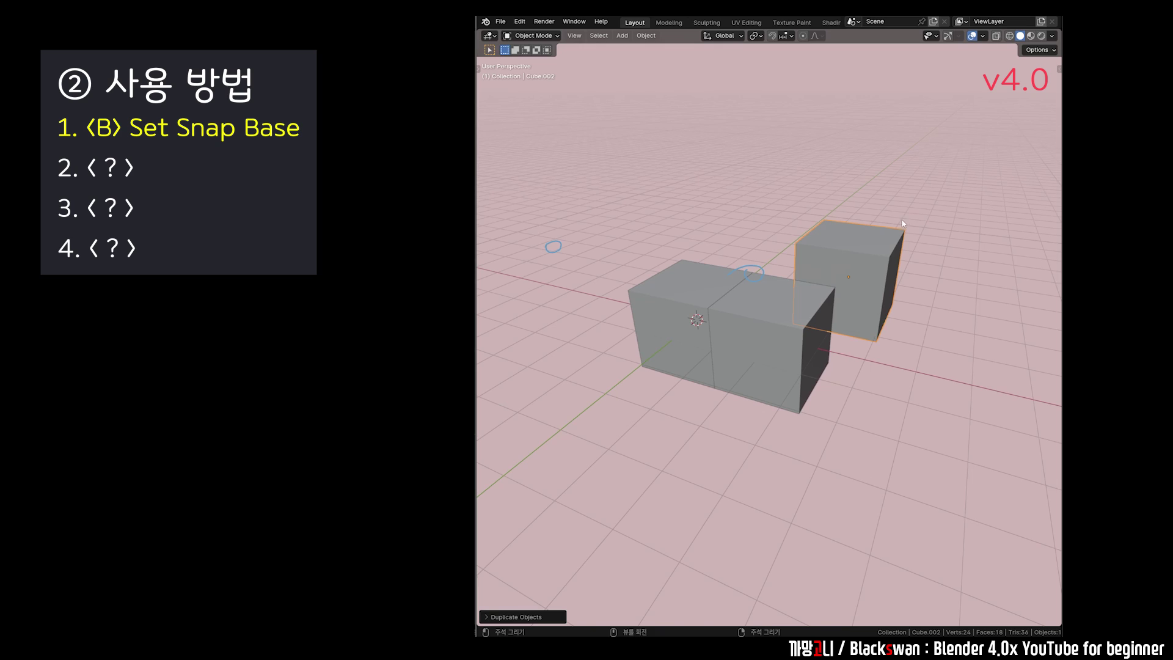
pyautogui.hotkey('shift', 'd')
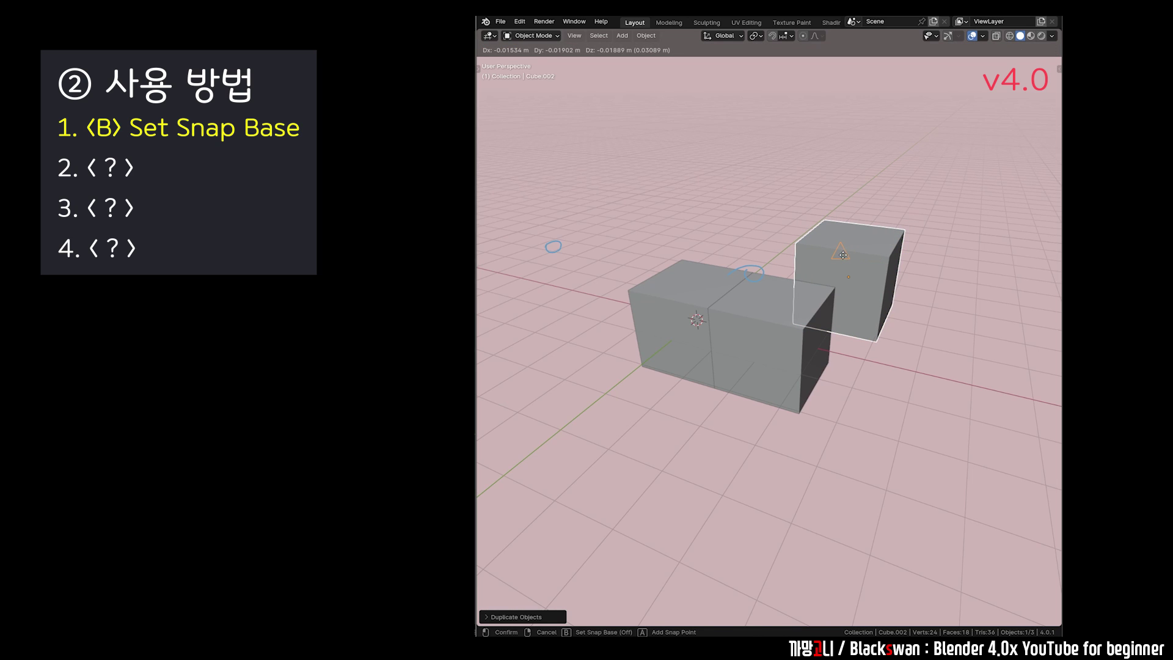
pyautogui.click(828, 299)
pyautogui.moveTo(828, 300)
pyautogui.mouseDown(button='middle')
pyautogui.moveTo(822, 340)
pyautogui.moveTo(836, 343)
pyautogui.mouseUp(button='middle')
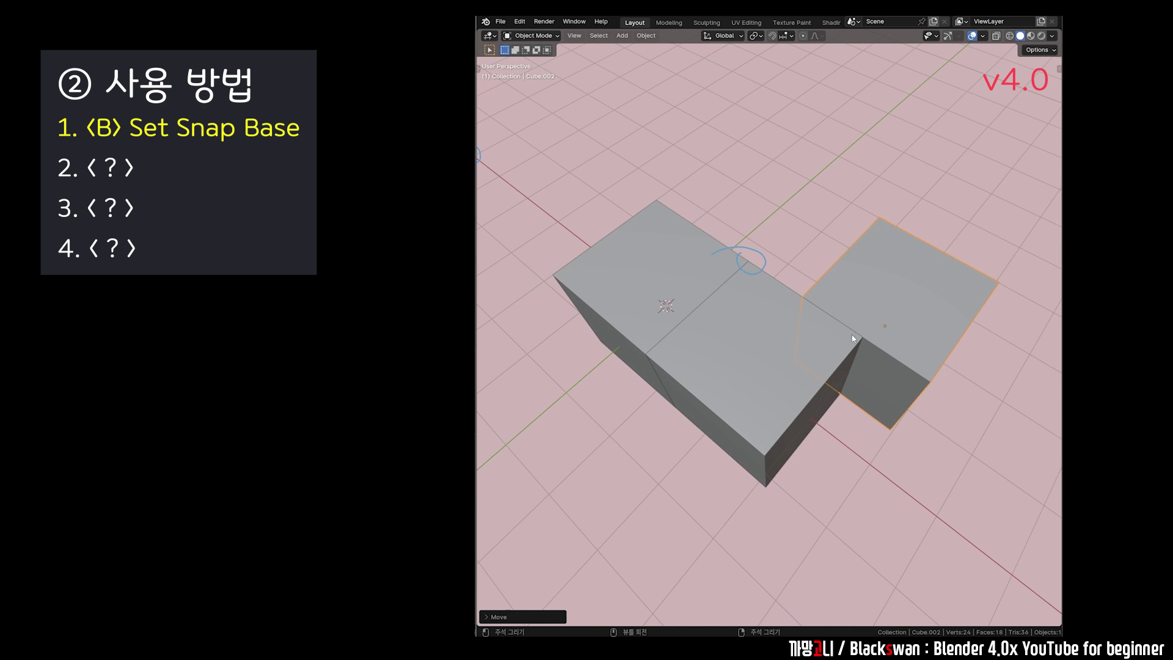
pyautogui.moveTo(814, 319); pyautogui.dragTo(764, 321, button='middle')
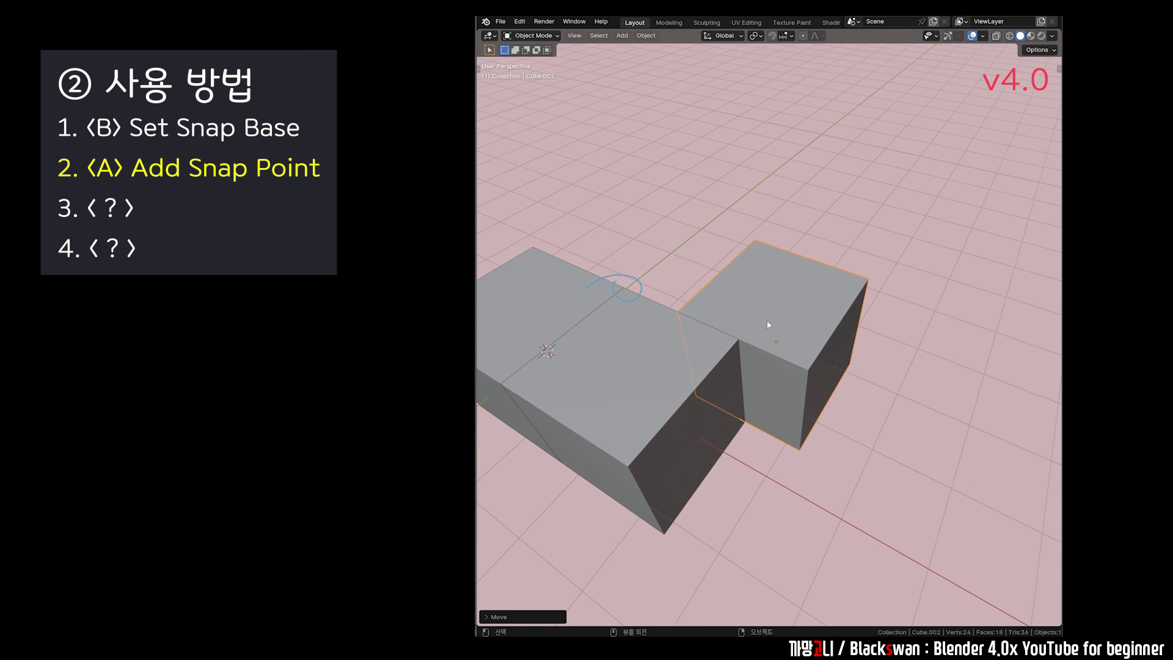
# Move Cube.002 beside the block using a snap base averaged from its top-corner points
pyautogui.moveTo(761, 332); pyautogui.dragTo(759, 326, button='middle')
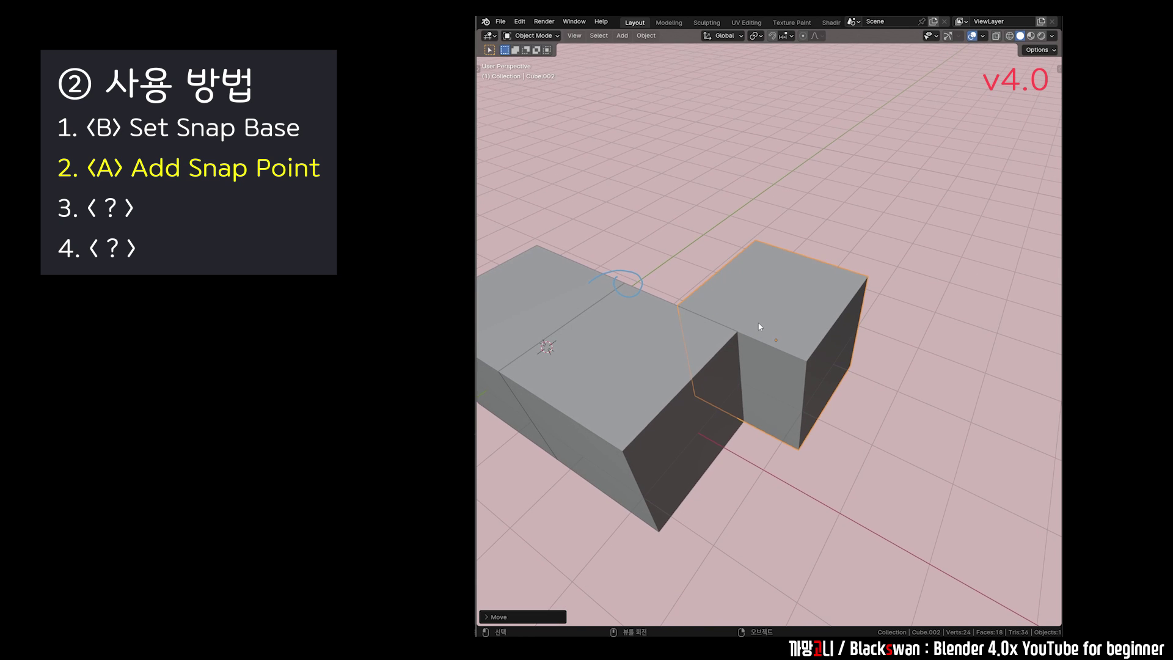
pyautogui.press('g')
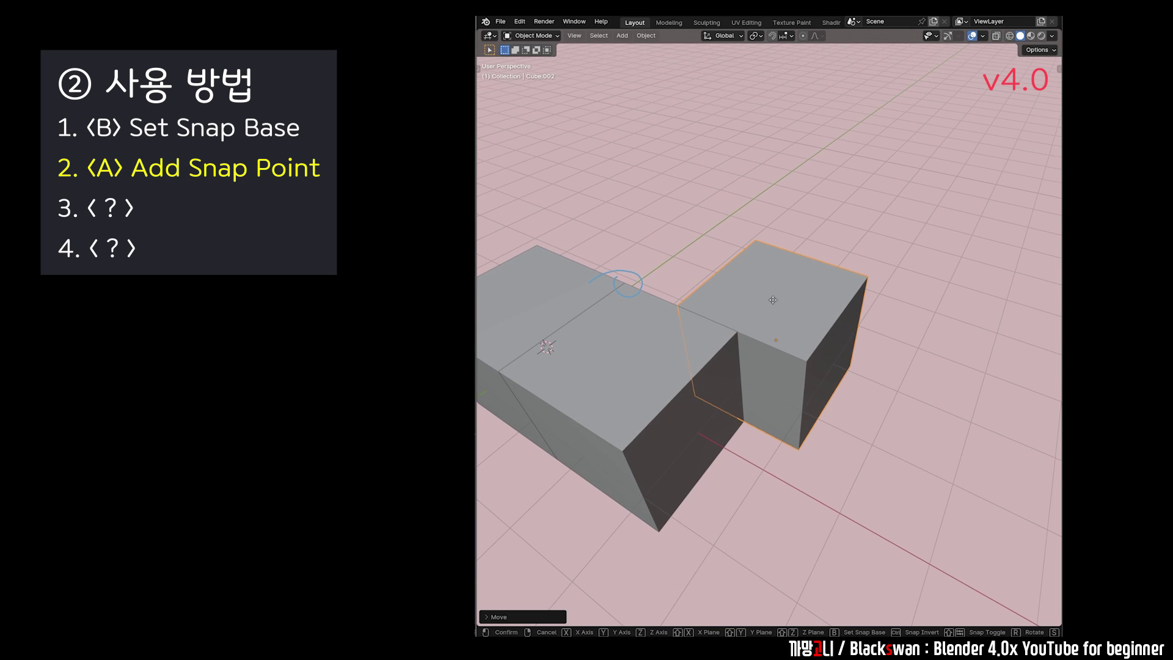
pyautogui.press('b')
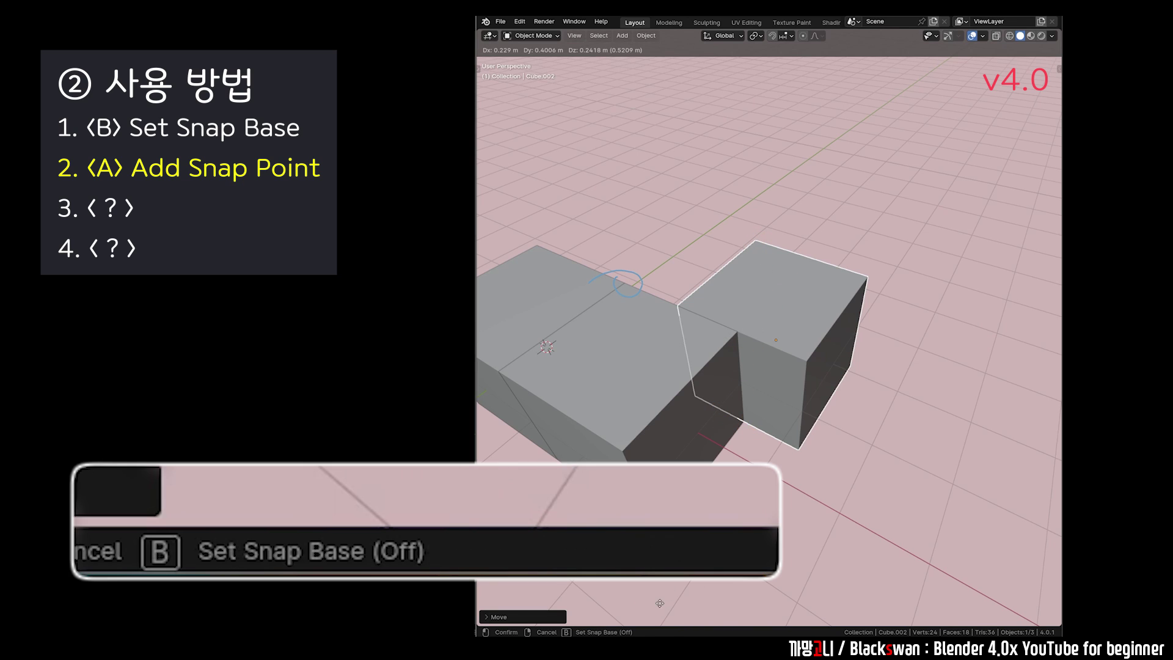
pyautogui.press('ctrl')
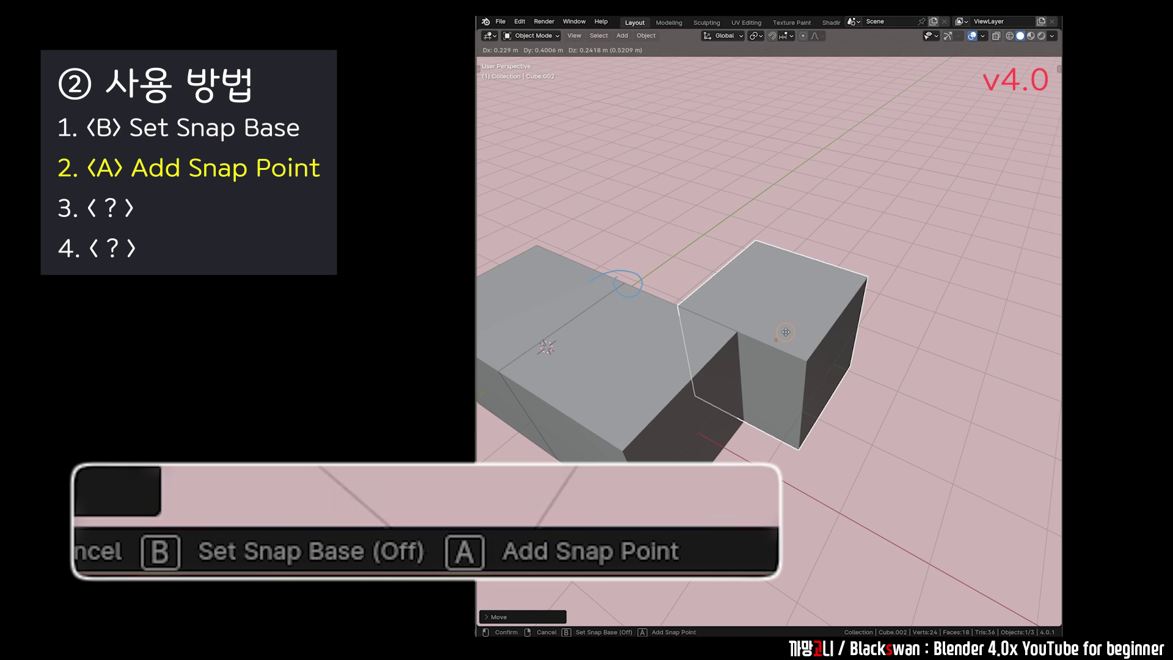
pyautogui.press('a')
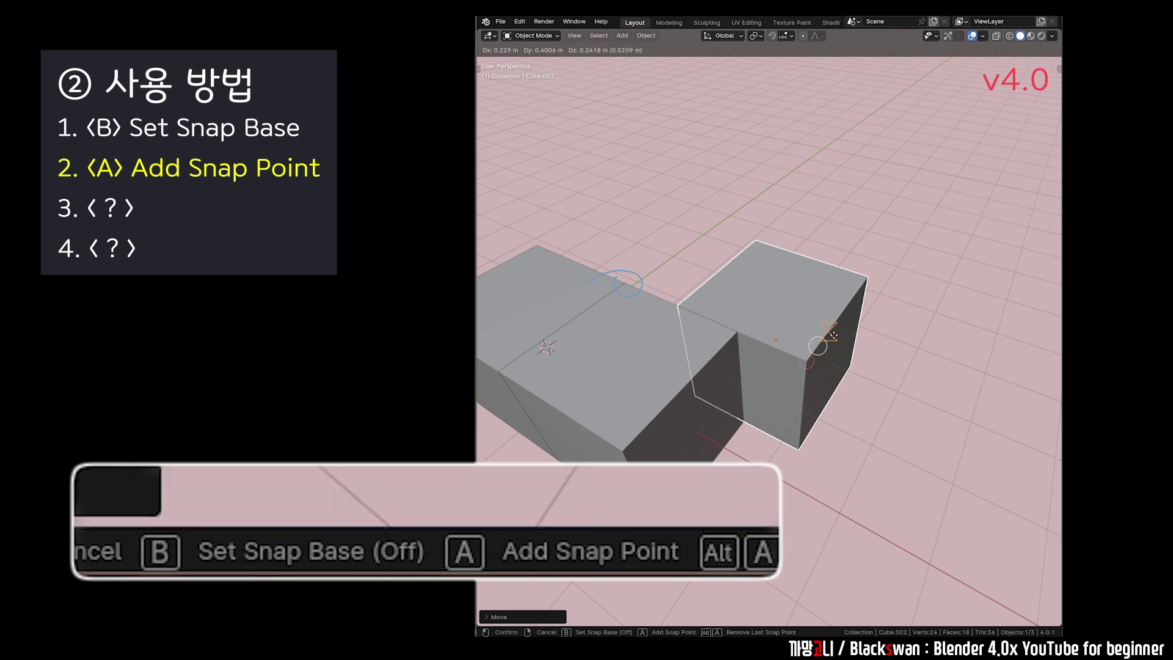
pyautogui.press('a')
pyautogui.press('a')
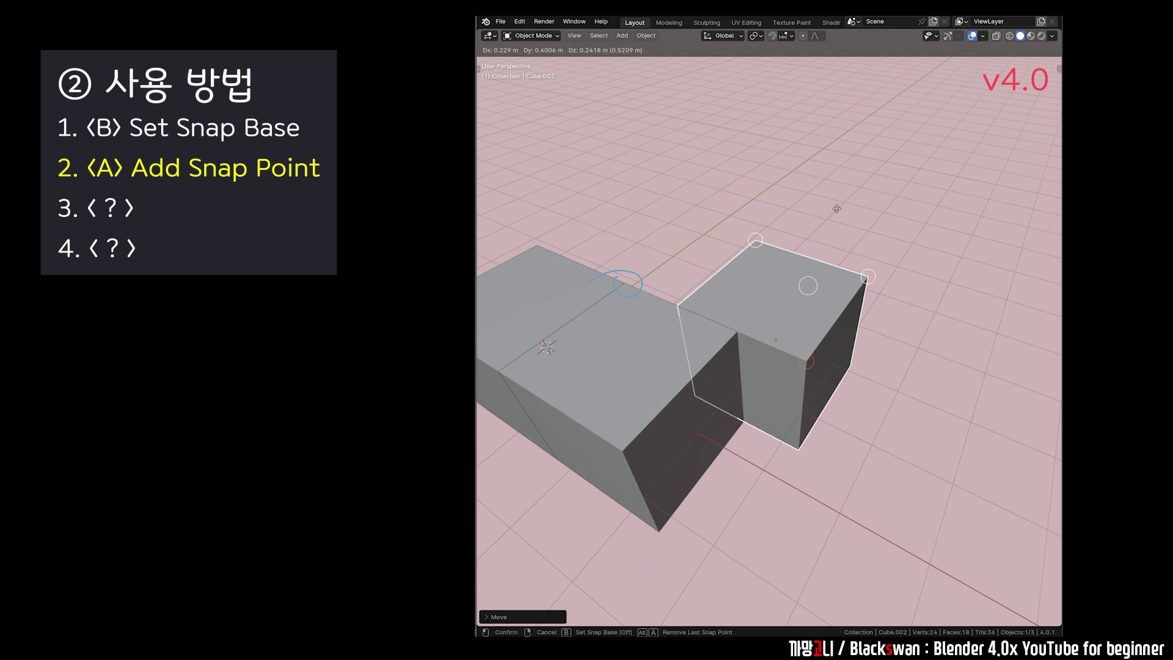
pyautogui.click(836, 209)
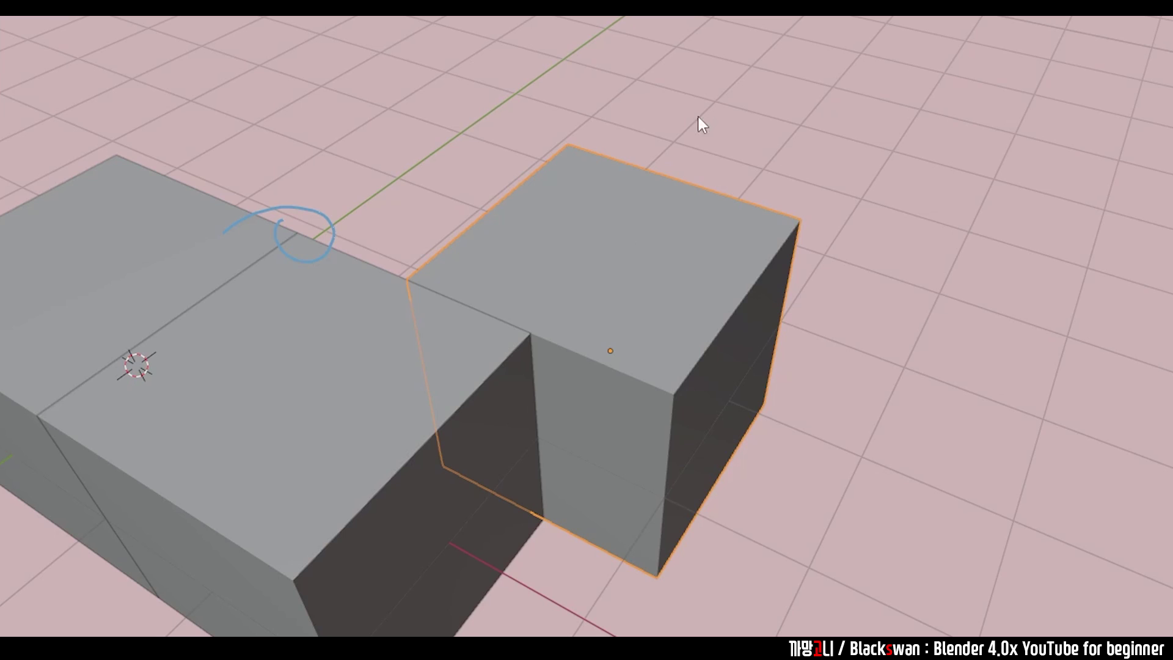
# Move Cube.002 by a top-edge snap base so it sits in front of the block's end
pyautogui.press('g')
pyautogui.press('b')
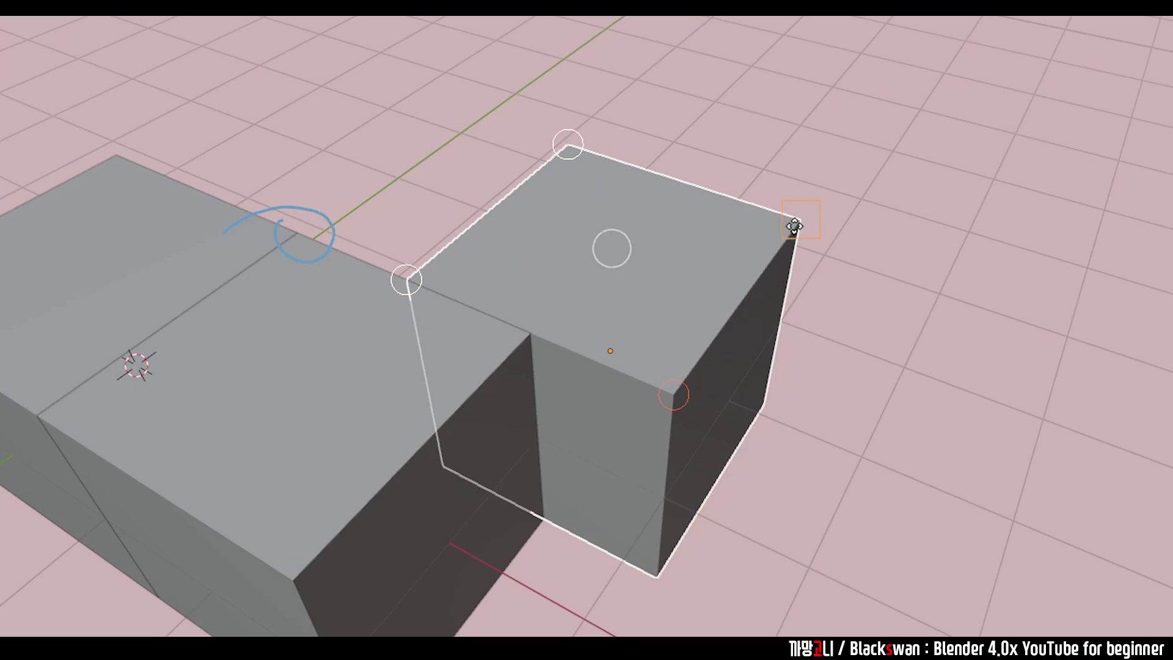
pyautogui.click(719, 49)
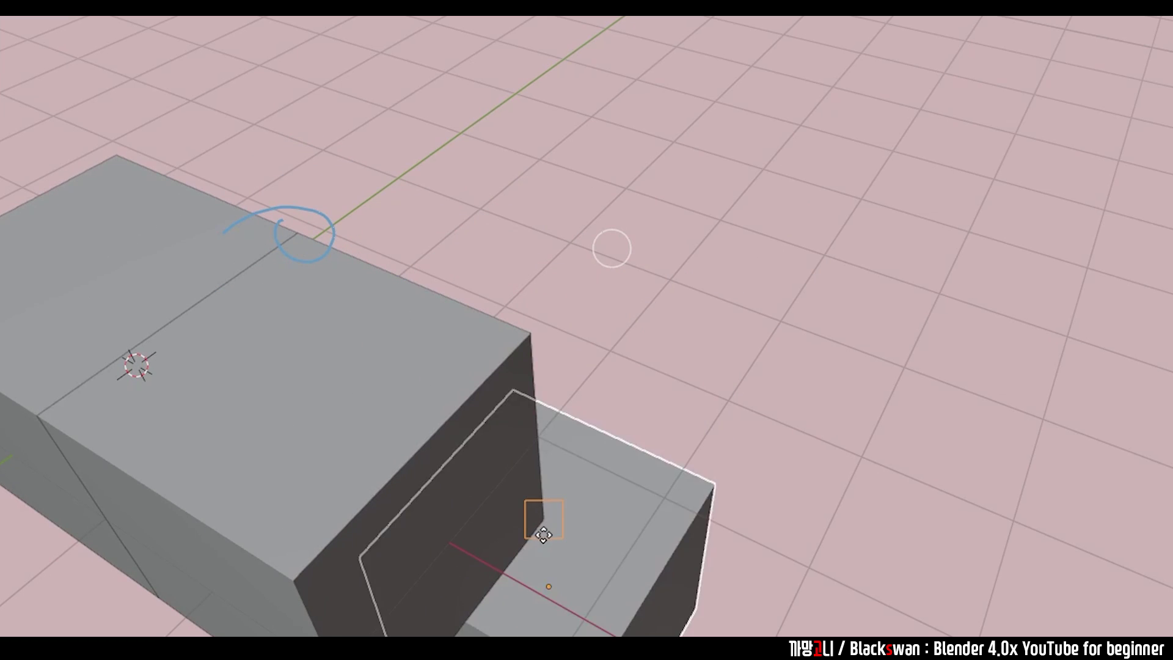
pyautogui.click(555, 524)
pyautogui.moveTo(557, 519); pyautogui.dragTo(483, 450, button='middle')
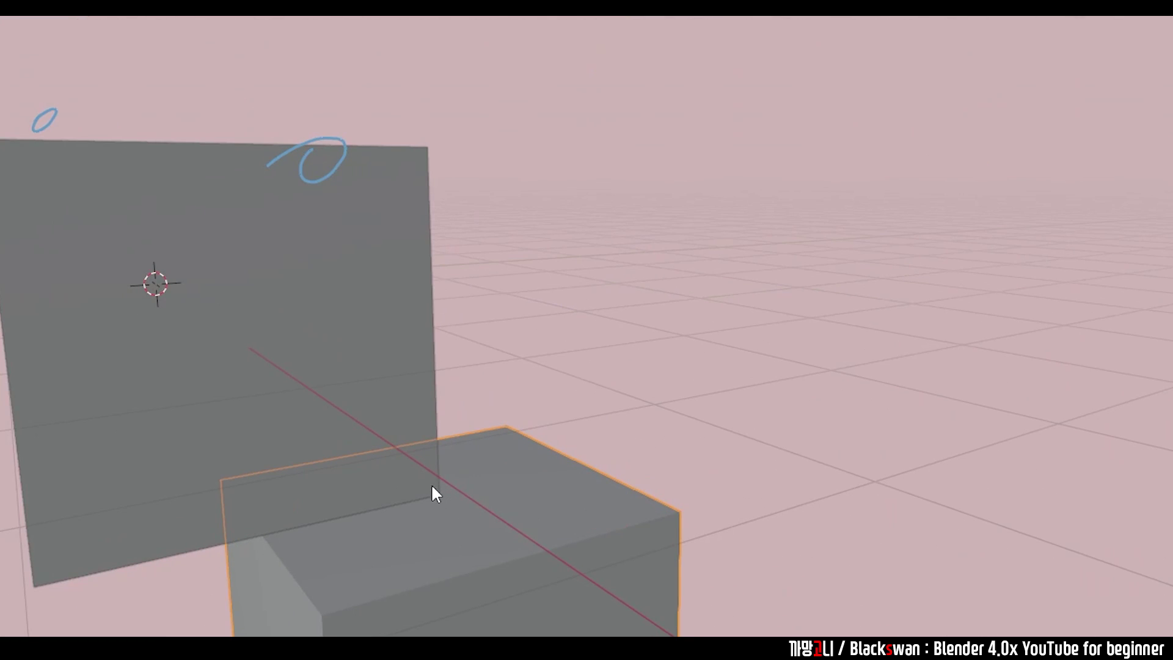
pyautogui.moveTo(432, 489); pyautogui.dragTo(417, 485)
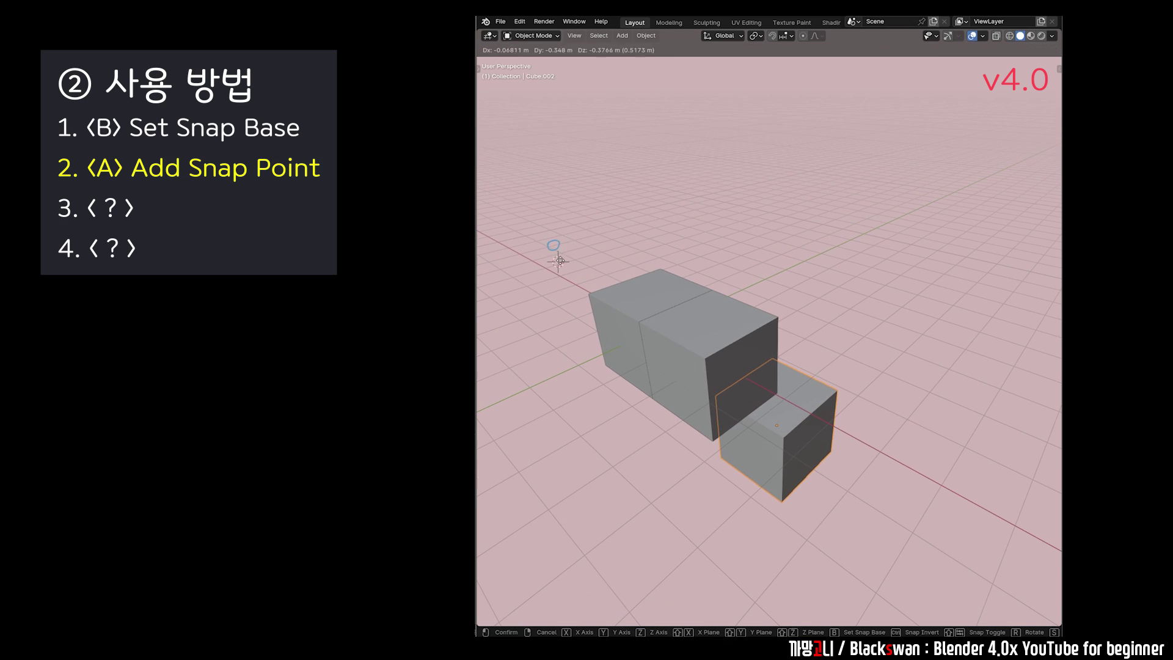
pyautogui.click(560, 261)
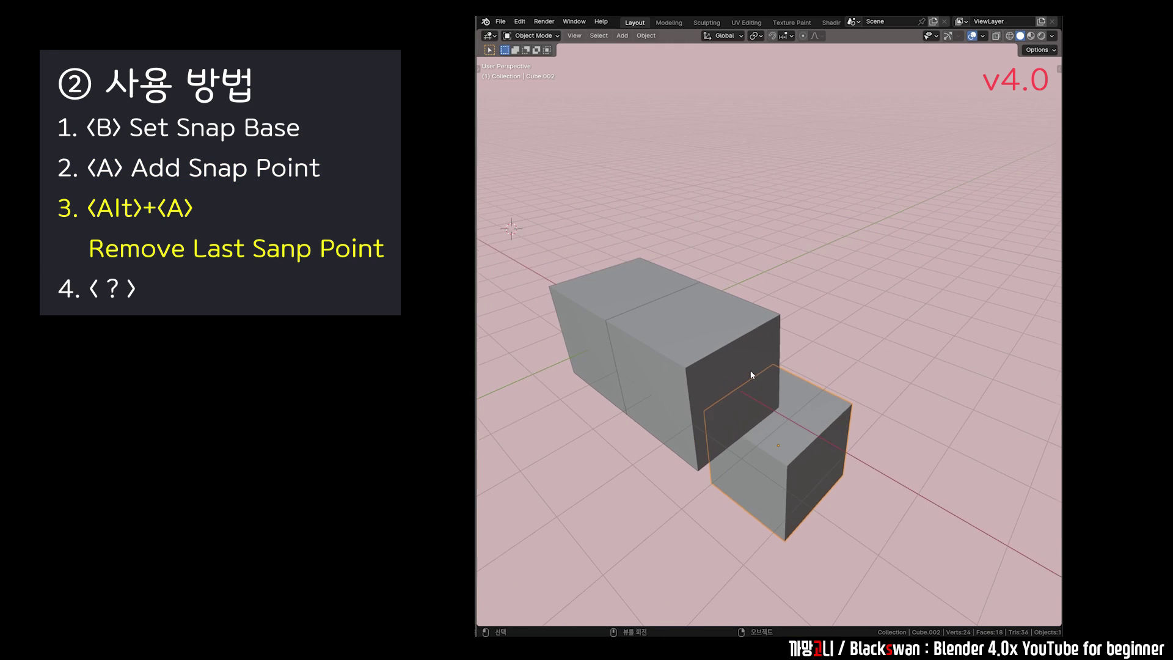
# Remove extra snap points with Alt+A, add a corner point, and stack Cube.002 on the block
pyautogui.scroll(3, 716, 317)
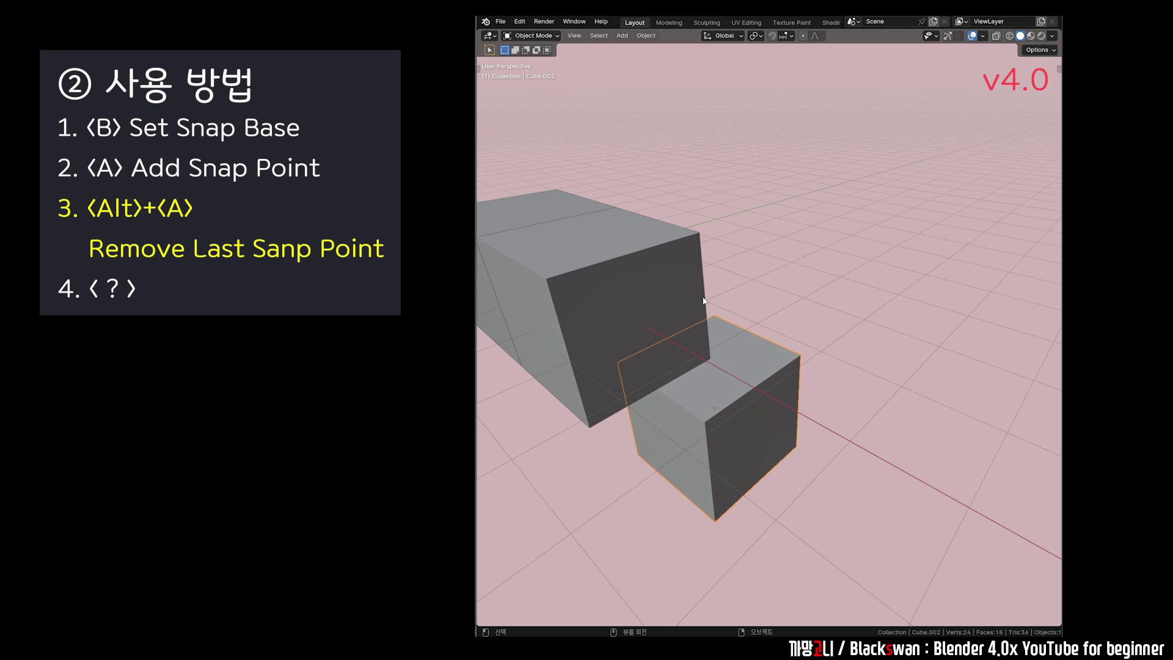
pyautogui.press('g')
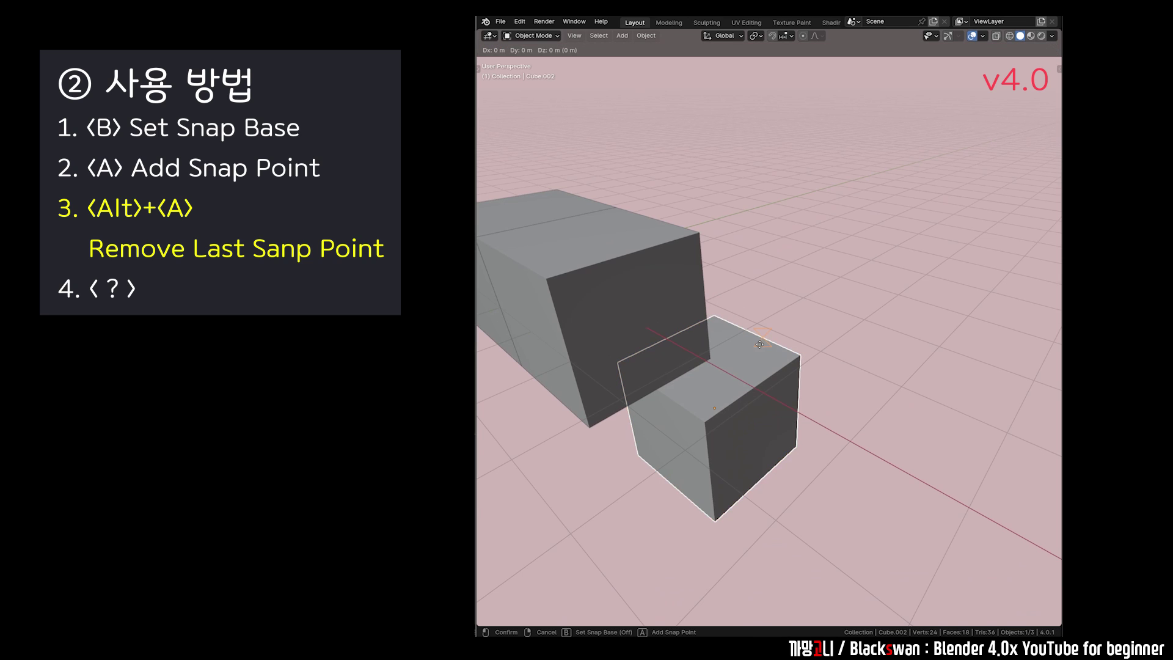
pyautogui.press('a')
pyautogui.press('a')
pyautogui.press('a')
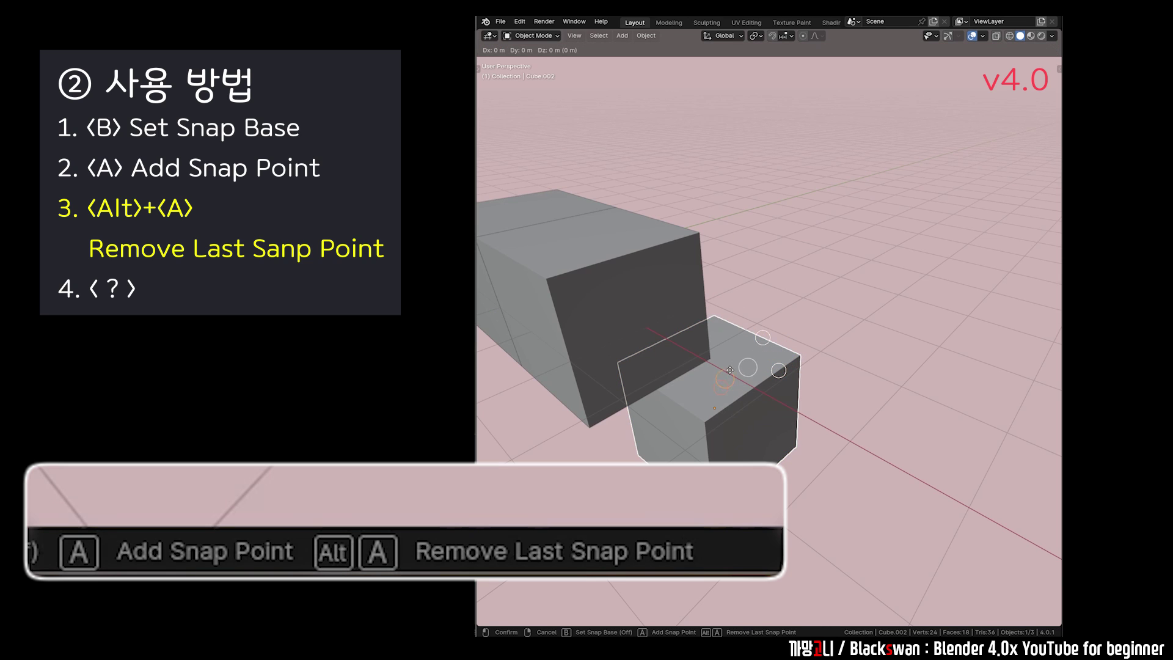
pyautogui.press('a')
pyautogui.press('a')
pyautogui.press('a')
pyautogui.hotkey('alt', 'a')
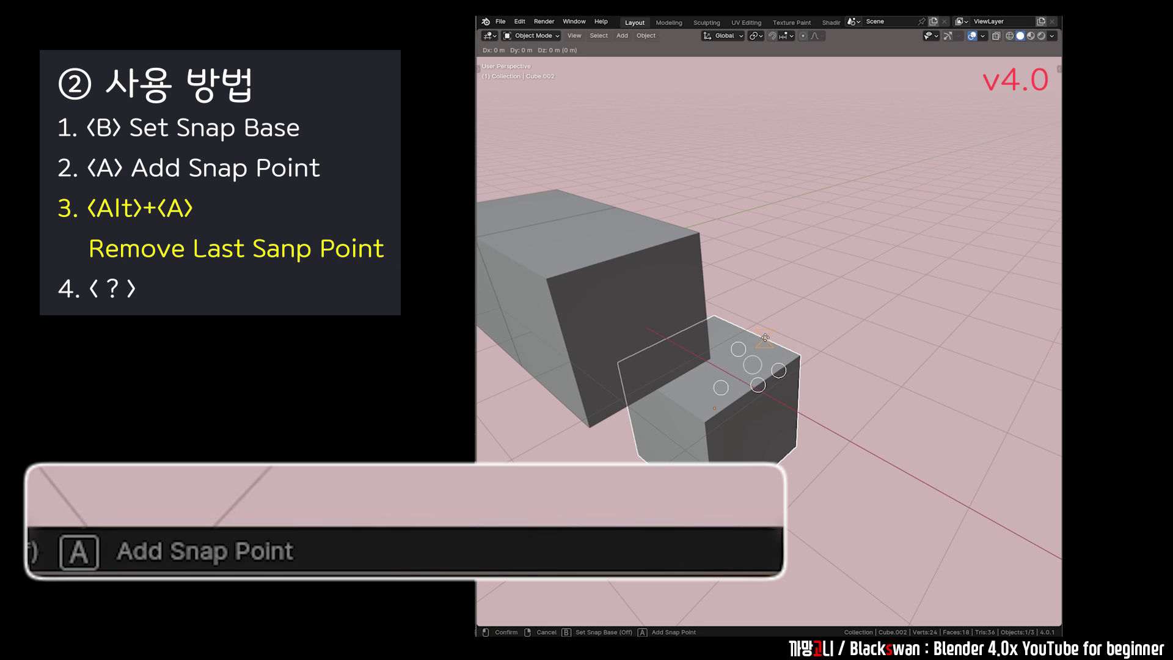
pyautogui.hotkey('alt', 'a')
pyautogui.hotkey('alt', 'a')
pyautogui.hotkey('alt', 'a')
pyautogui.press('a')
pyautogui.press('a')
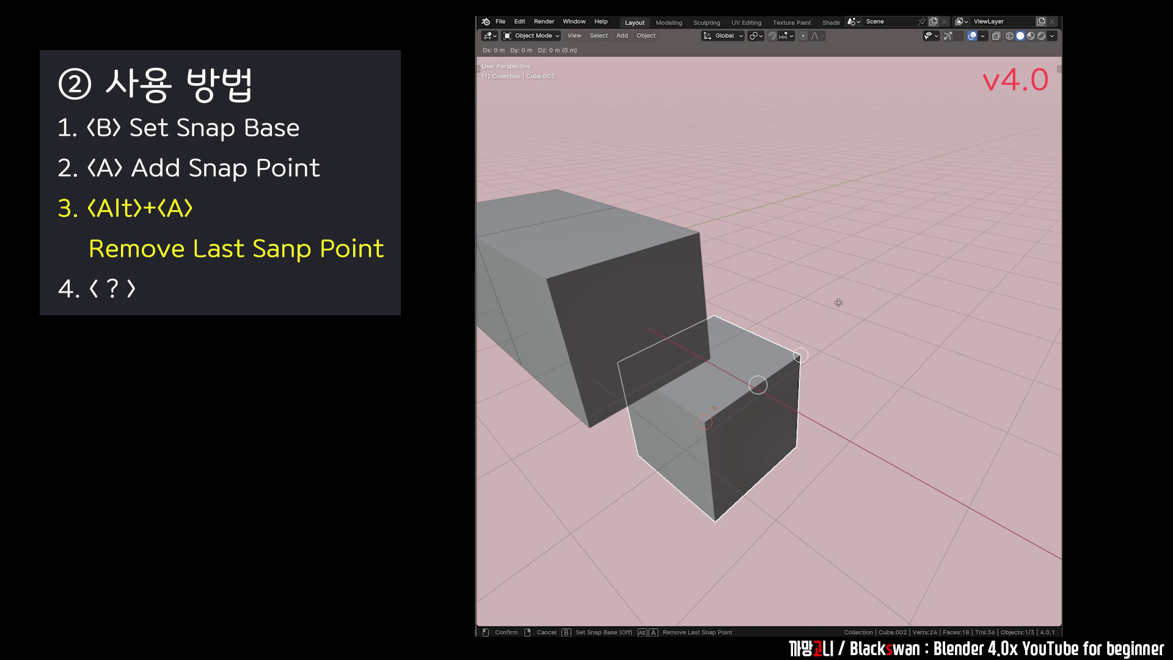
pyautogui.click(838, 303)
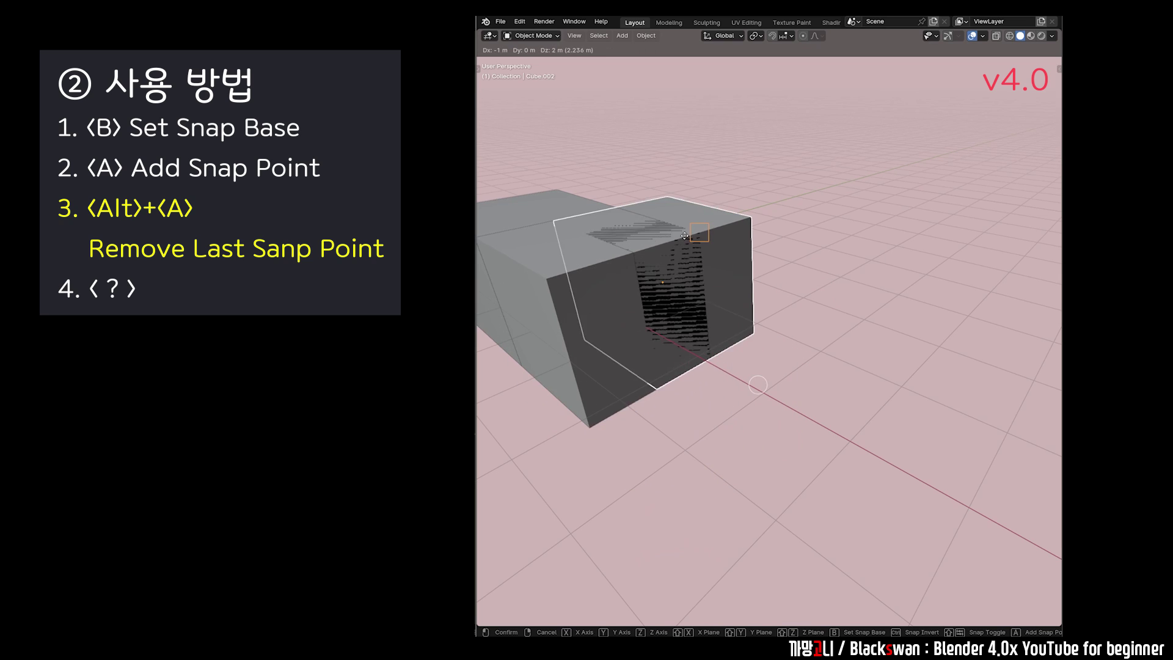
pyautogui.click(547, 287)
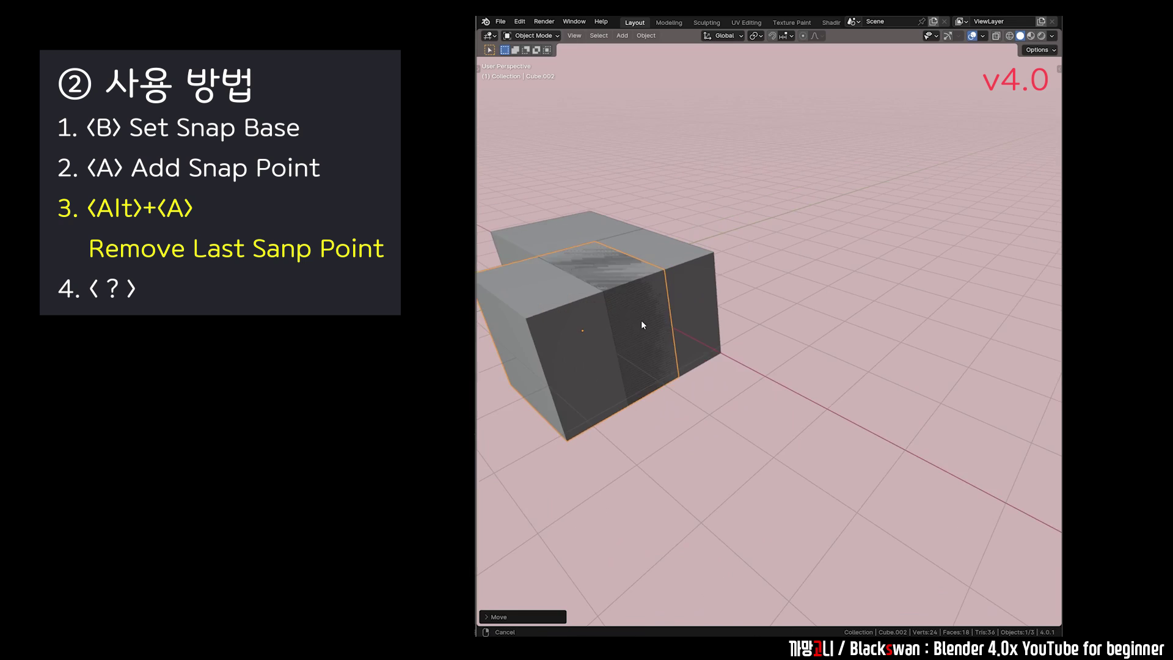
pyautogui.keyDown('shift'); pyautogui.moveTo(641, 323); pyautogui.dragTo(731, 351, button='middle'); pyautogui.keyUp('shift')
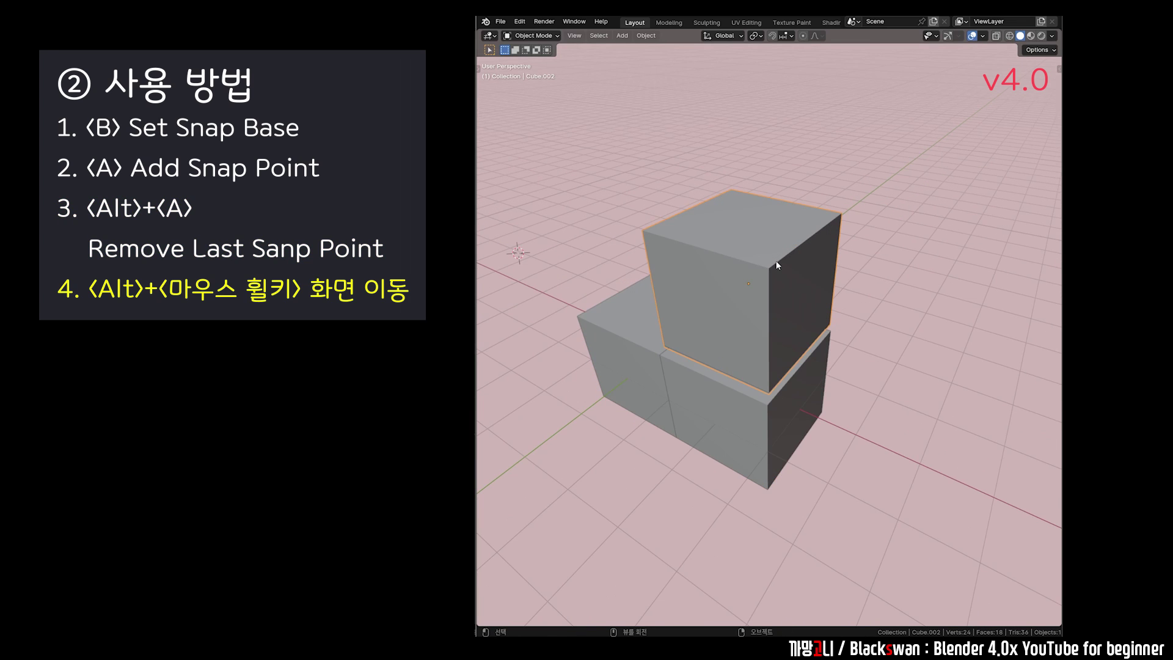
# Move the top cube using corner snap points, added with A and the last removed with Alt+A
pyautogui.press('g')
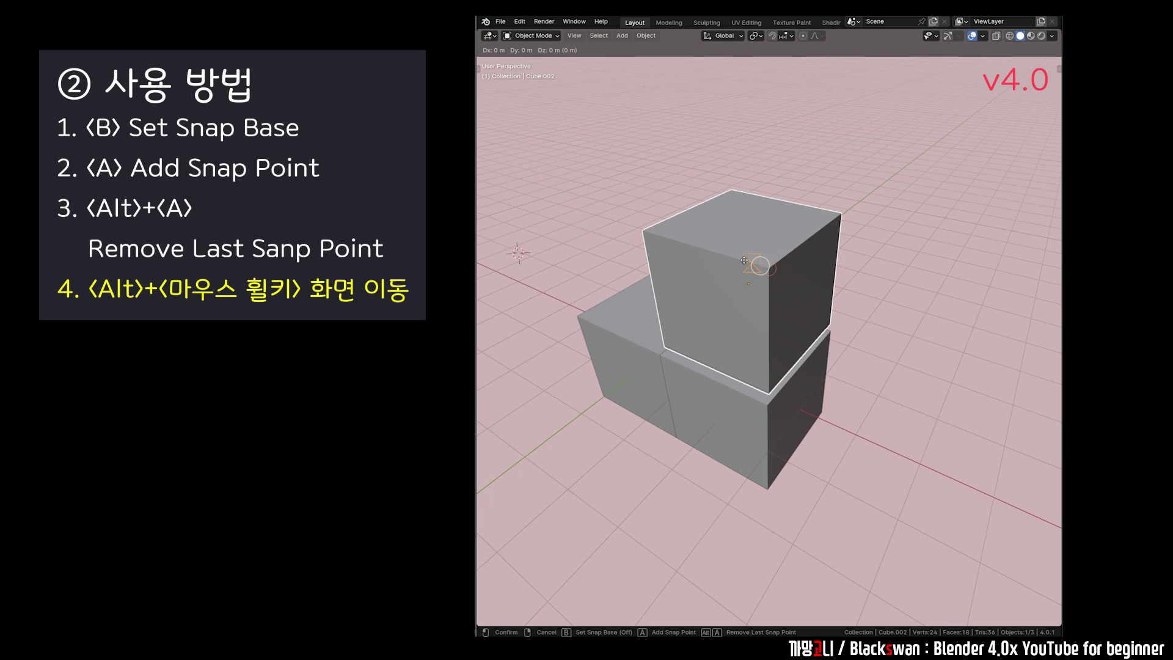
pyautogui.press('a')
pyautogui.press('a')
pyautogui.press('alt')
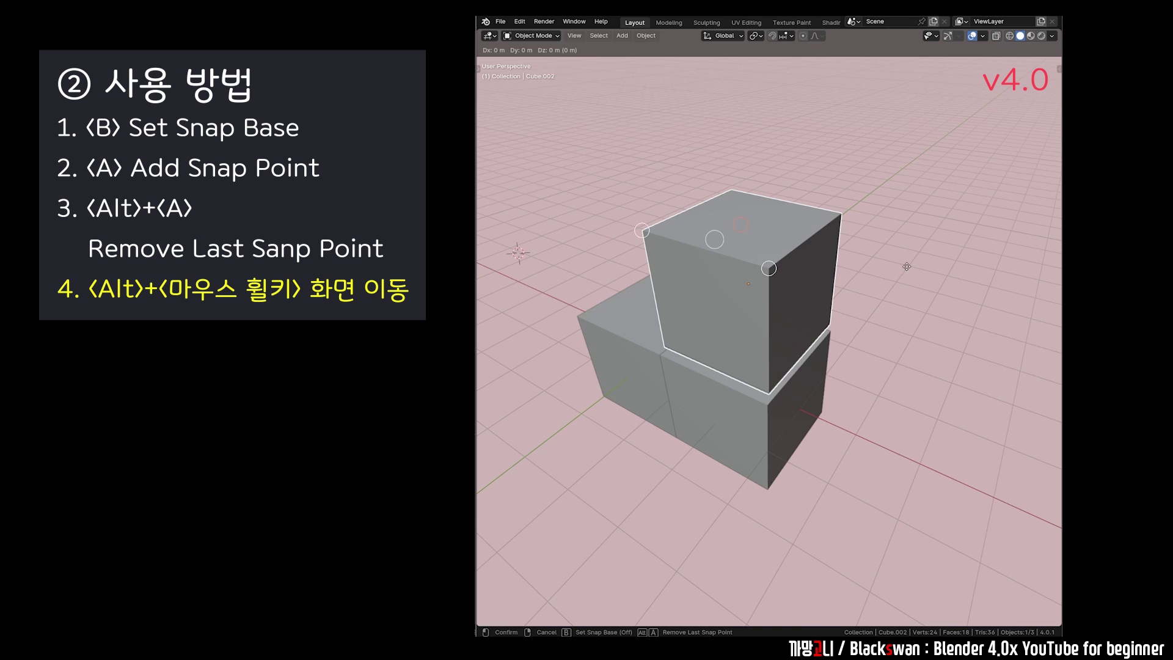
pyautogui.moveTo(883, 273)
pyautogui.keyDown('alt'); pyautogui.mouseDown(button='middle')
pyautogui.moveTo(776, 348)
pyautogui.moveTo(799, 358)
pyautogui.moveTo(824, 294)
pyautogui.moveTo(840, 309)
pyautogui.moveTo(776, 290)
pyautogui.mouseUp(button='middle'); pyautogui.keyUp('alt')
pyautogui.click(824, 295)
# Delete the top cube and flatten the remaining cube vertically into a square plate
pyautogui.press('Delete')
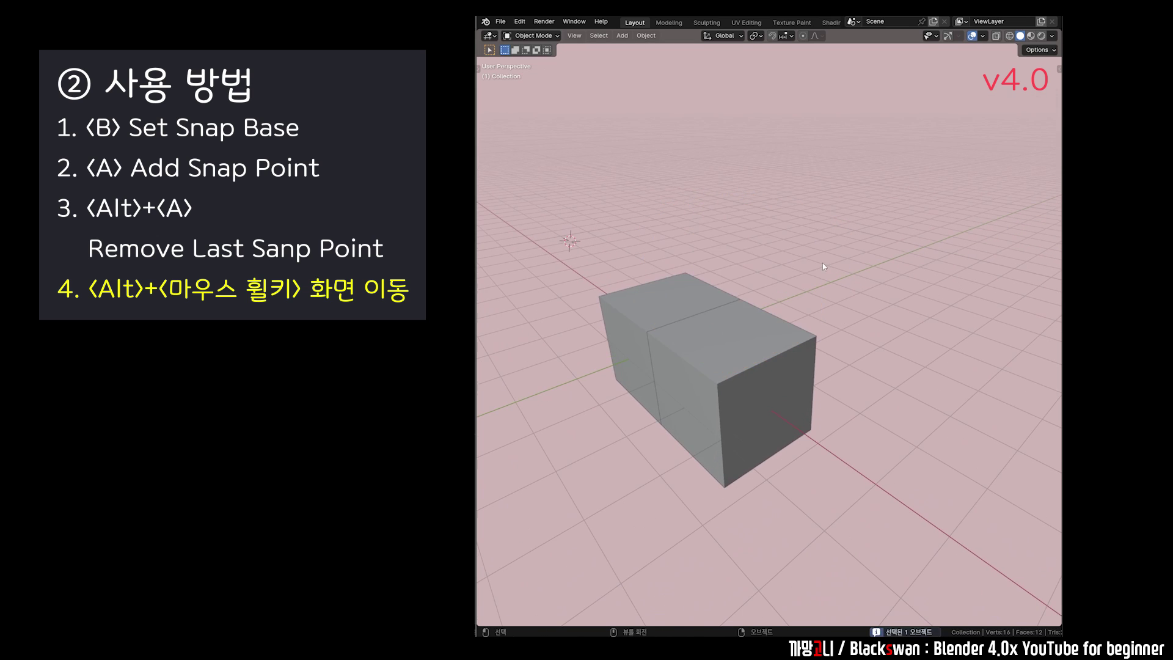
pyautogui.press('s')
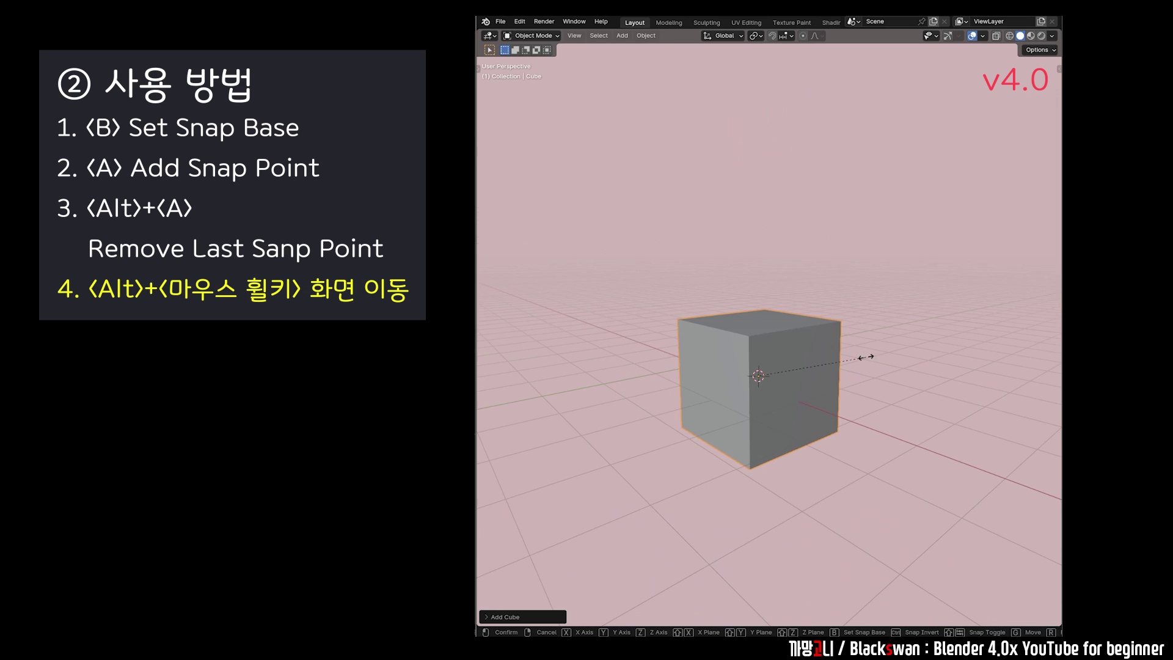
pyautogui.press('z')
pyautogui.click(771, 376)
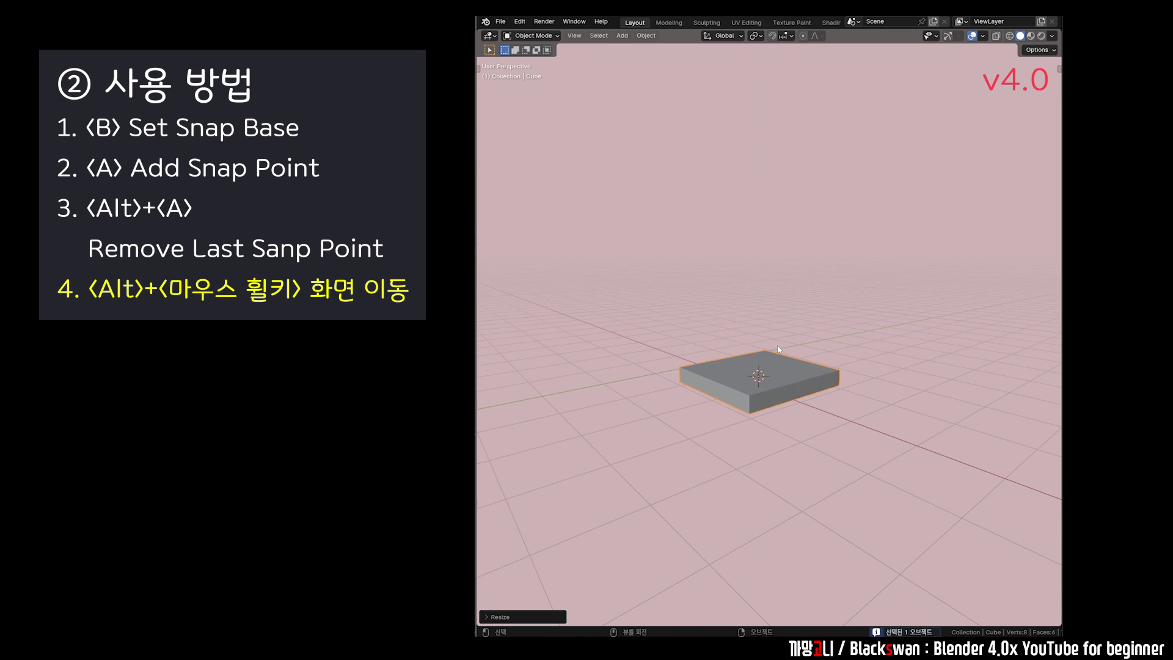
pyautogui.scroll(2, 782, 330)
pyautogui.scroll(1, 788, 299)
pyautogui.scroll(2, 790, 289)
# Add a cylinder, shrink it, and raise it along Z above the plate
pyautogui.hotkey('shift', 'a')
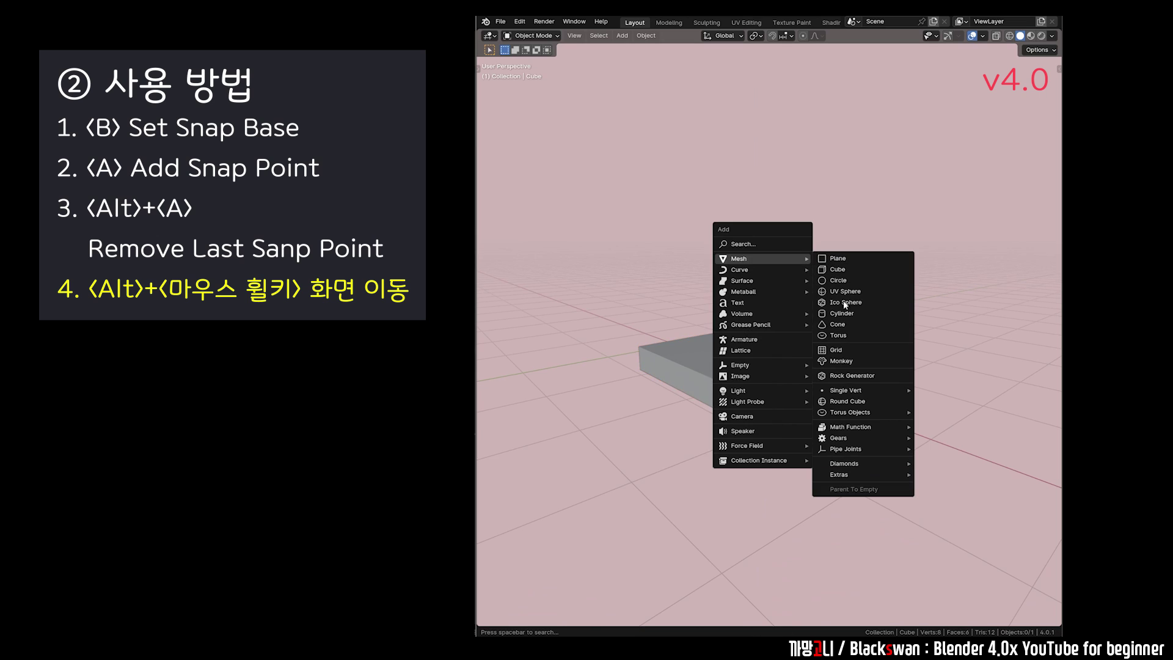
pyautogui.click(838, 312)
pyautogui.press('s')
pyautogui.click(788, 269)
pyautogui.press('g')
pyautogui.press('z')
# Select the cylinder's top face in Edit Mode and inset it to hollow the cylinder
pyautogui.press('Tab')
pyautogui.moveTo(787, 269); pyautogui.dragTo(788, 295, button='middle')
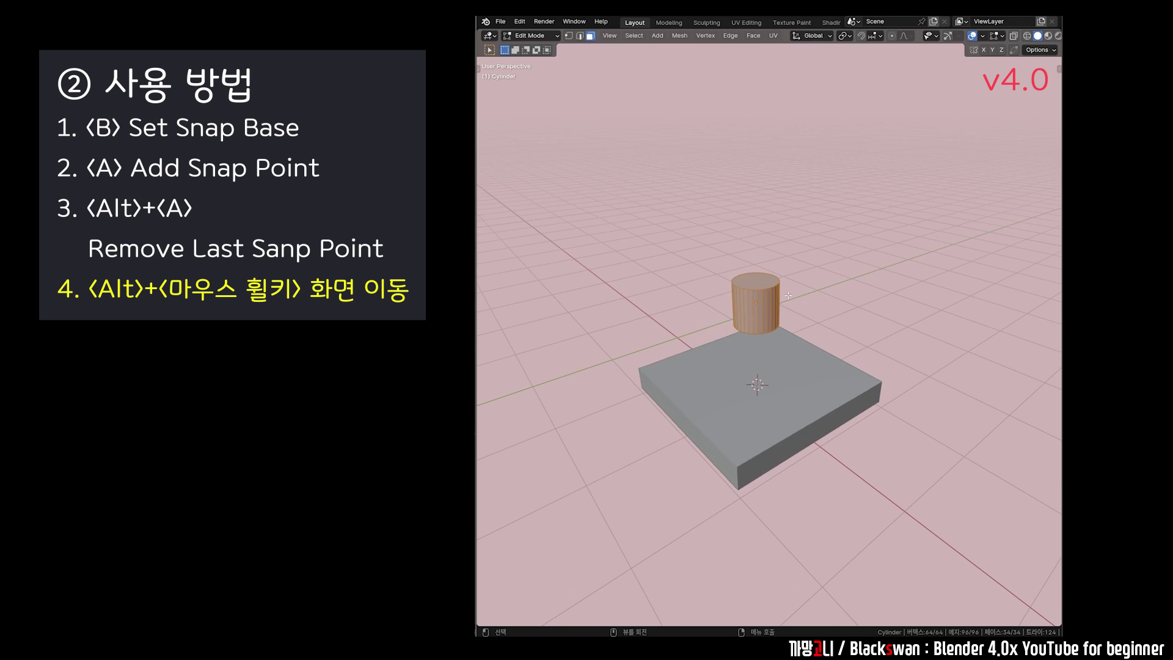
pyautogui.click(774, 281)
pyautogui.press('Tab')
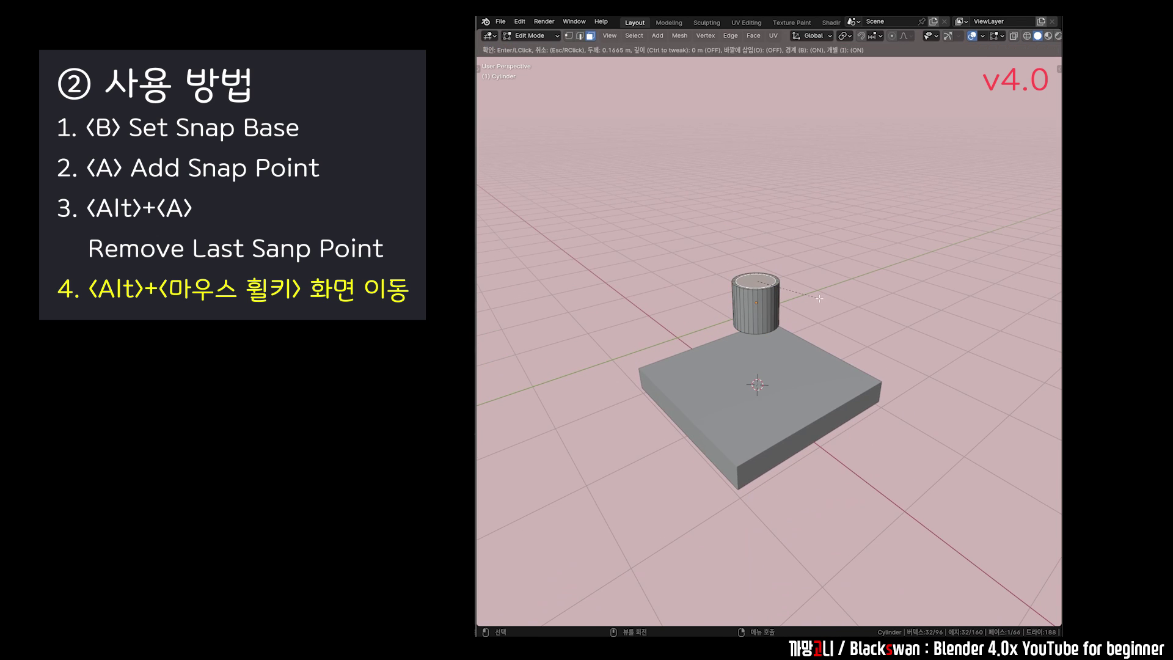
pyautogui.moveTo(815, 313)
pyautogui.mouseDown(button='middle')
pyautogui.moveTo(794, 300)
pyautogui.moveTo(786, 322)
pyautogui.moveTo(800, 325)
pyautogui.moveTo(805, 288)
pyautogui.mouseUp(button='middle')
pyautogui.scroll(3, 786, 323)
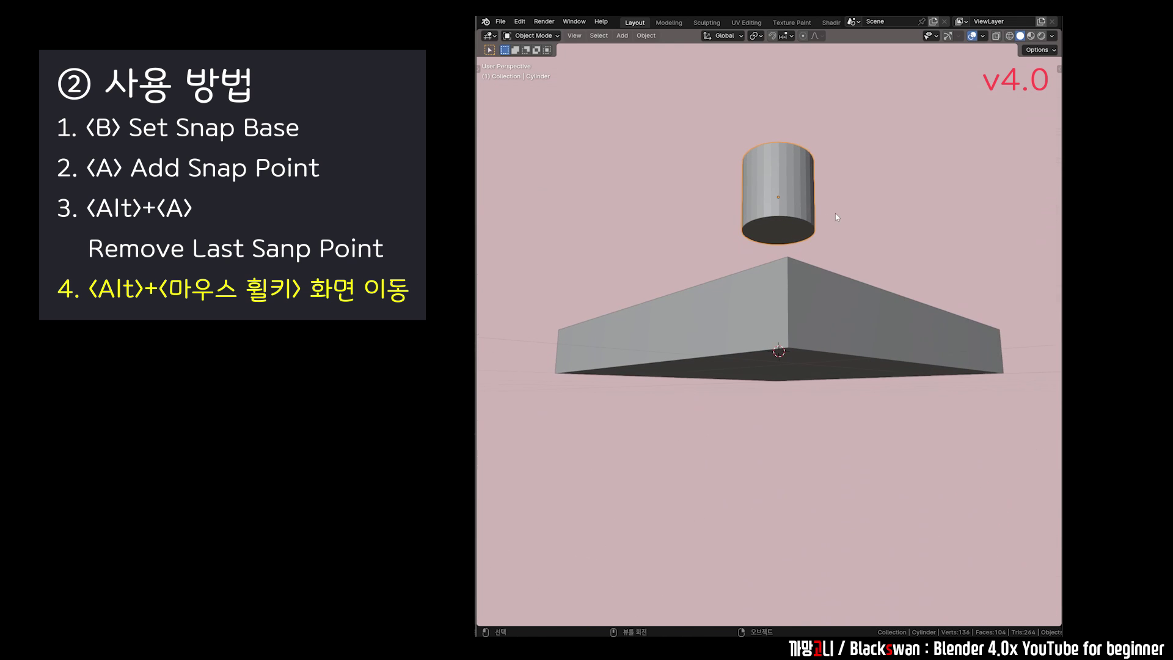
# Grab the cylinder with its bottom as snap base and drop it onto the plate's top
pyautogui.press('g')
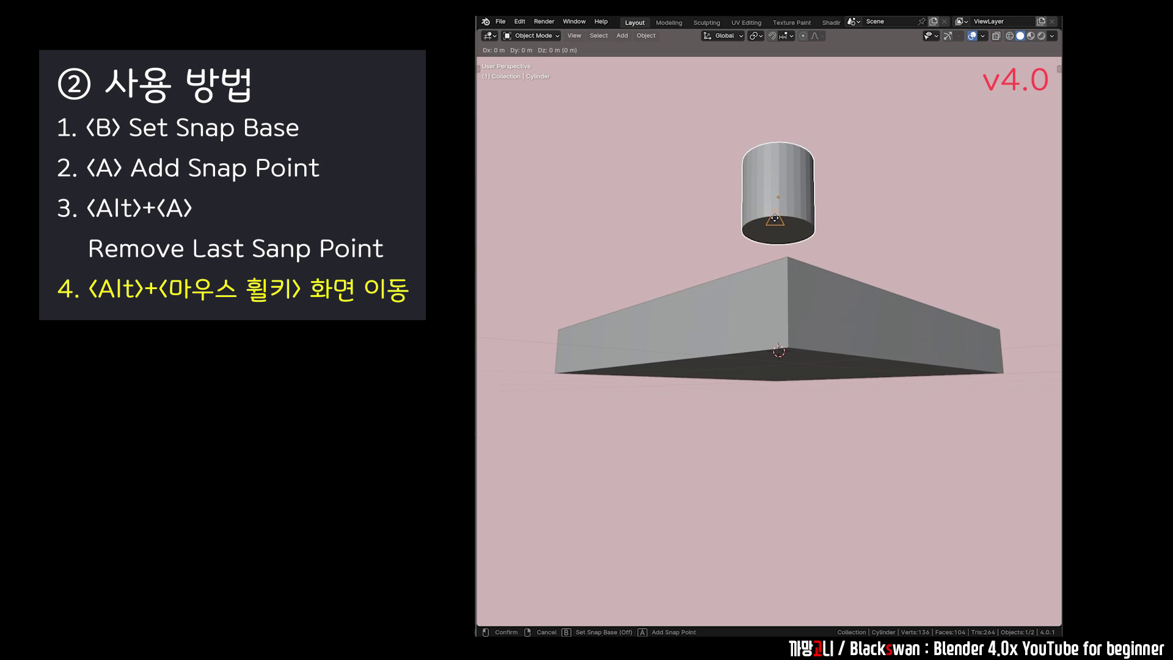
pyautogui.click(780, 216)
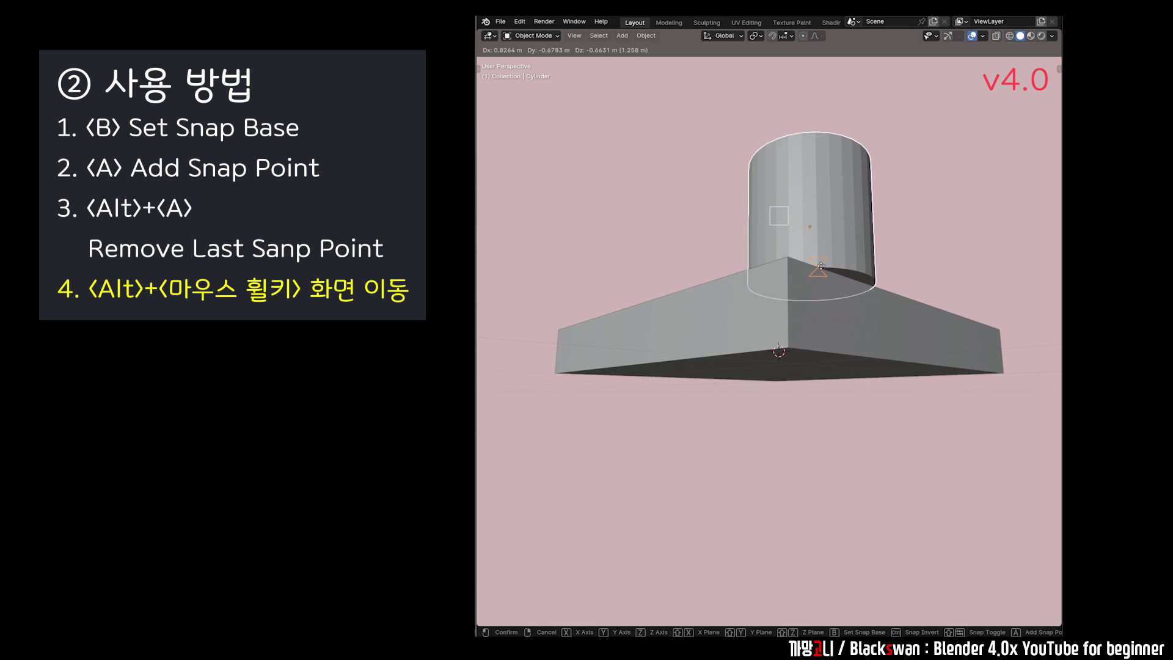
pyautogui.keyDown('alt'); pyautogui.scroll(-3, 821, 266); pyautogui.keyUp('alt')
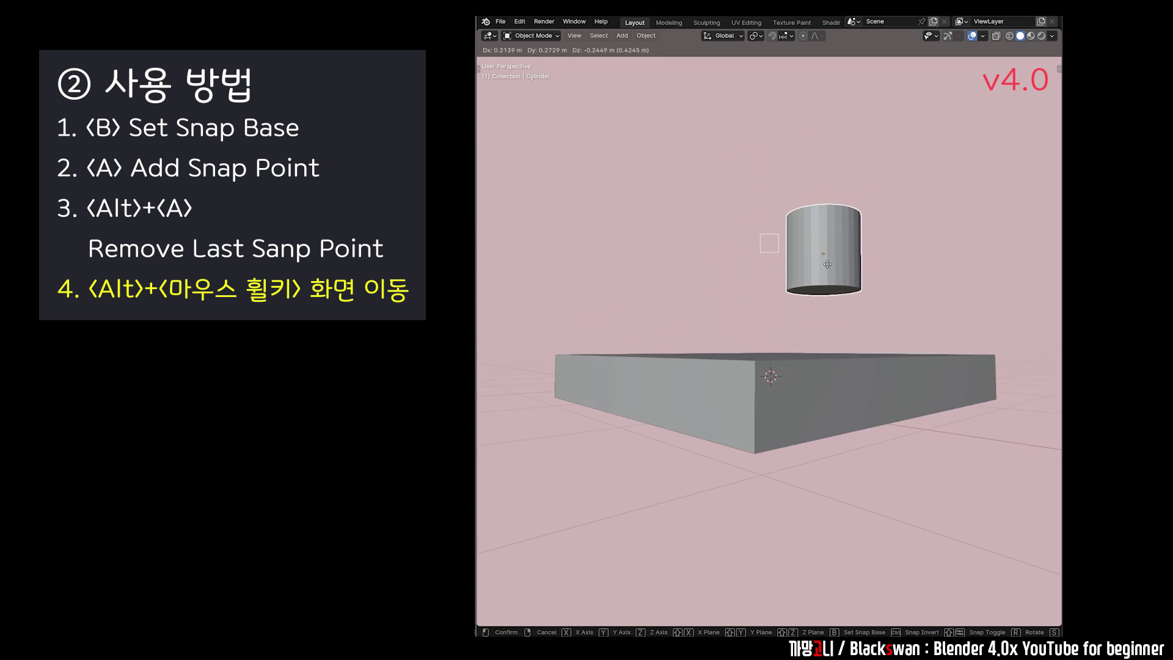
pyautogui.keyDown('alt'); pyautogui.moveTo(821, 266); pyautogui.dragTo(775, 395, button='middle'); pyautogui.keyUp('alt')
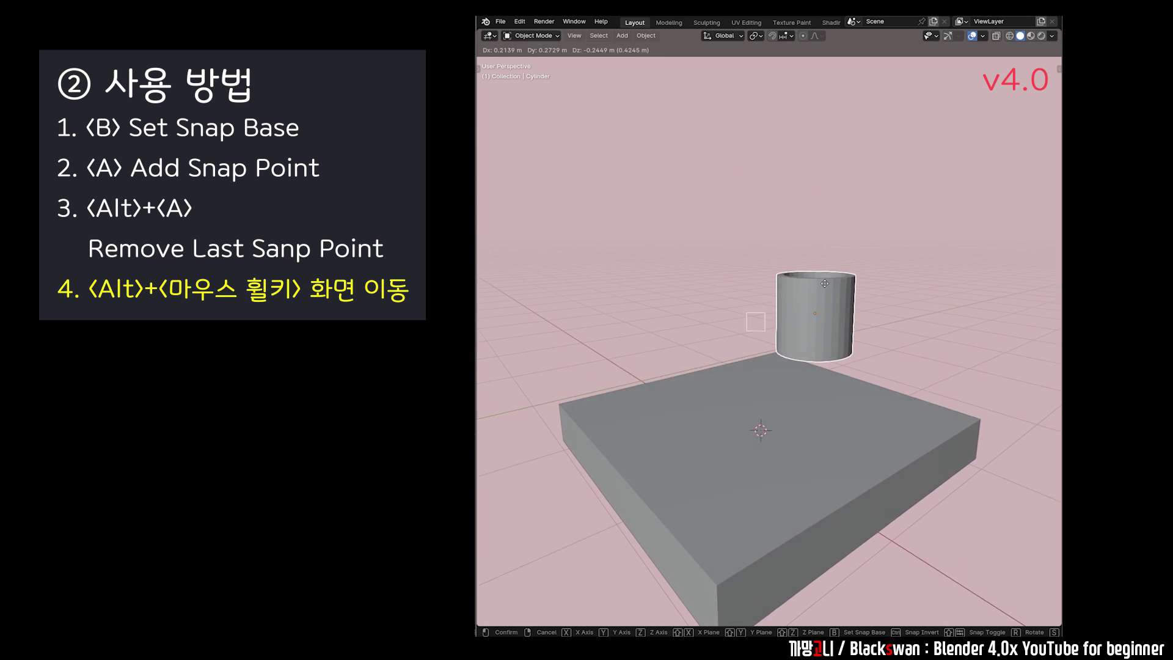
pyautogui.click(739, 469)
pyautogui.click(809, 332)
pyautogui.moveTo(810, 331); pyautogui.dragTo(767, 303, button='middle')
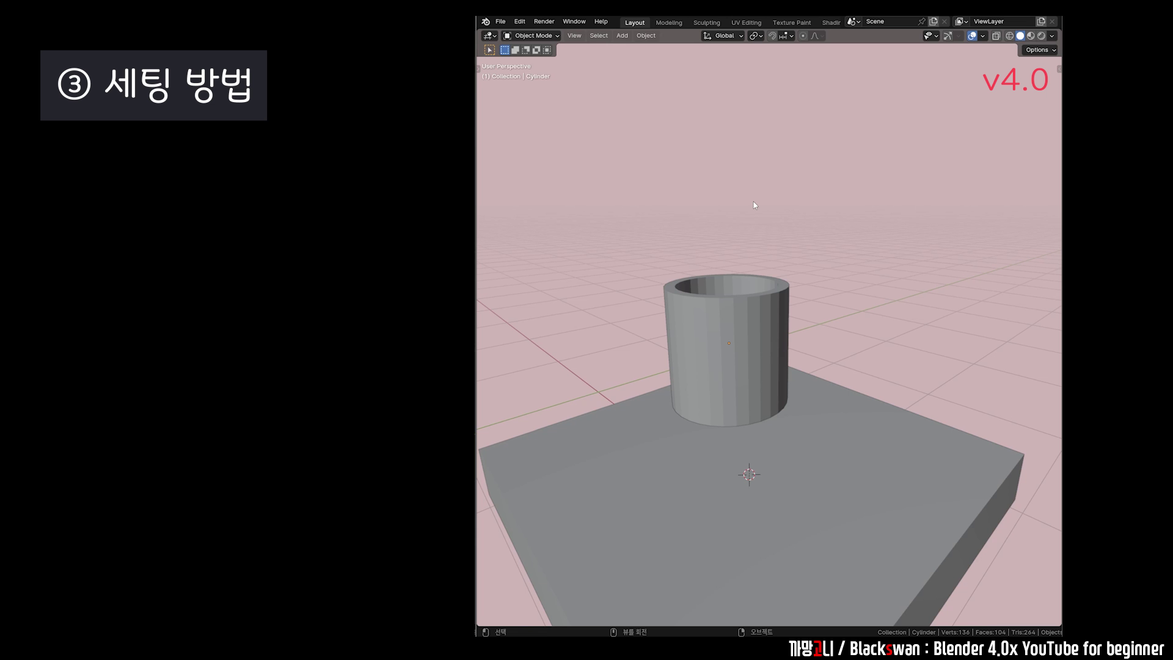
# Select the cylinder and grab it with a B snap base, leaving it in place
pyautogui.moveTo(740, 225); pyautogui.dragTo(727, 197, button='middle')
pyautogui.click(721, 293)
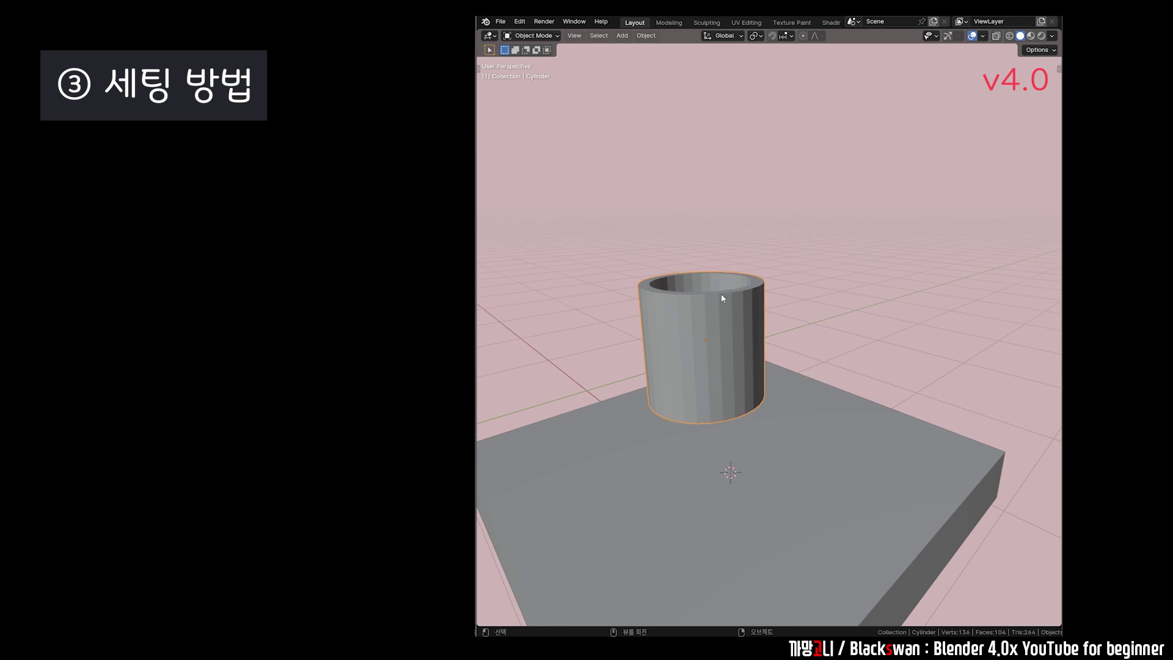
pyautogui.moveTo(720, 293); pyautogui.dragTo(729, 285, button='middle')
pyautogui.press('g')
pyautogui.press('b')
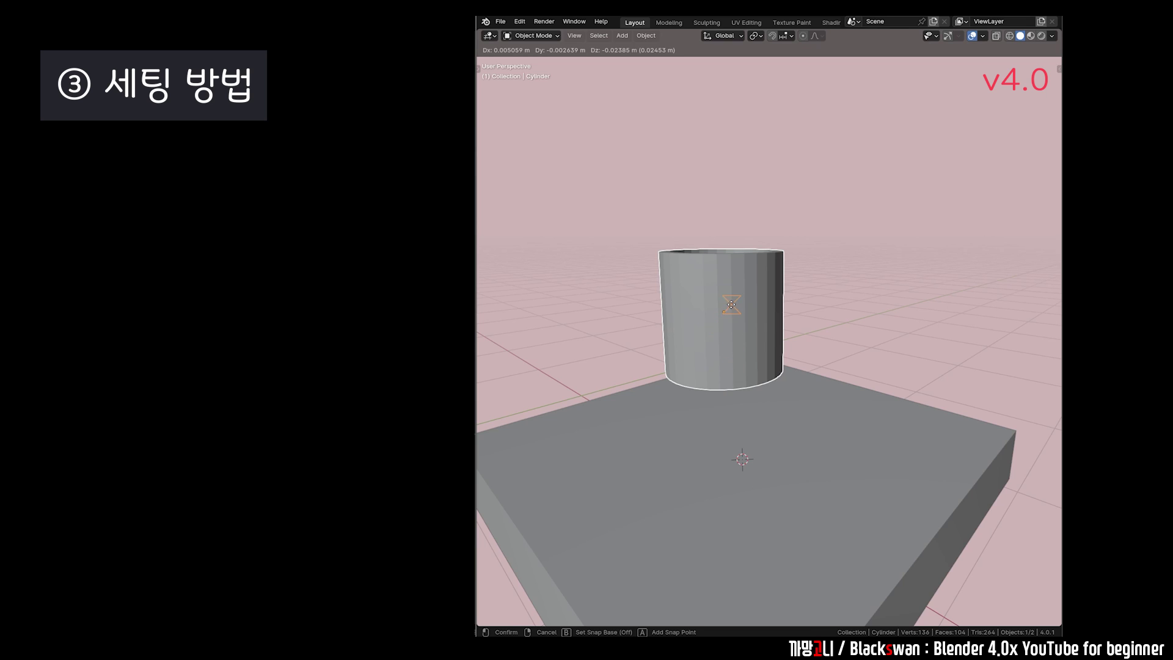
pyautogui.click(726, 310)
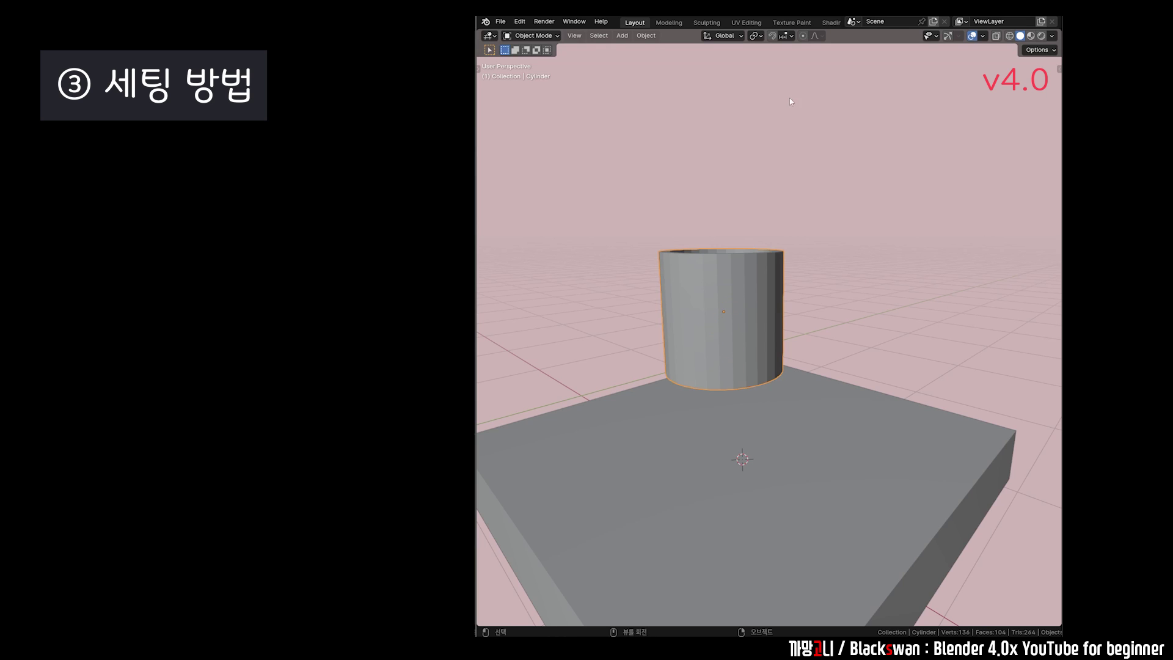
# Try Edge and Face snap targets, settle on Edge, and cancel a test move
pyautogui.click(791, 37)
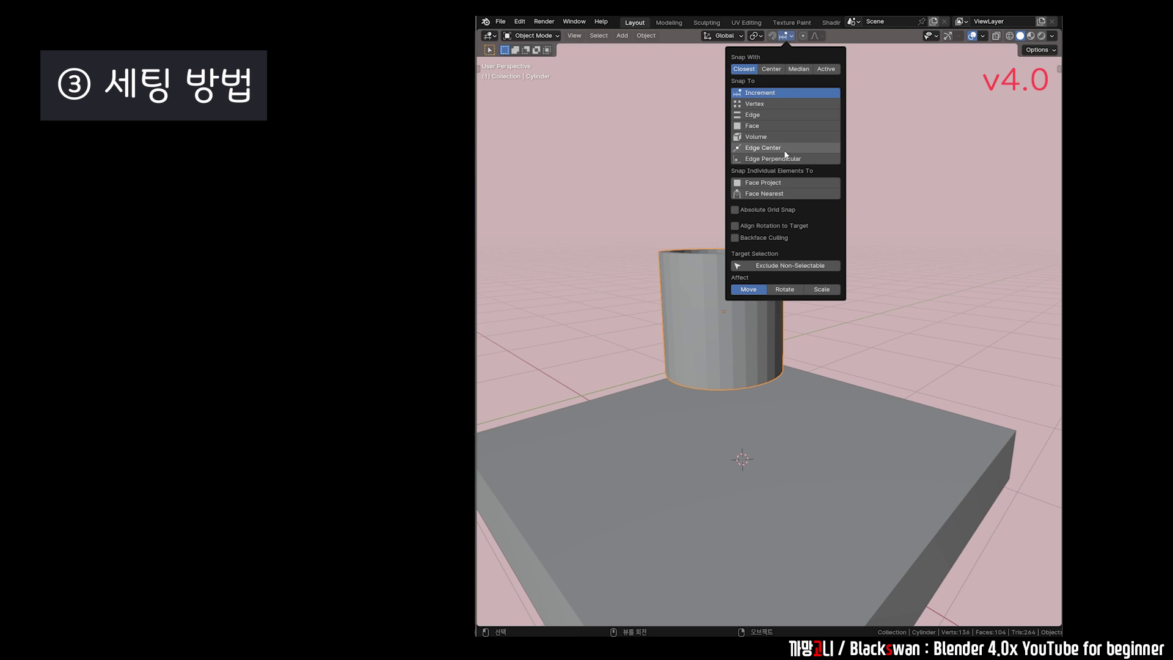
pyautogui.click(765, 103)
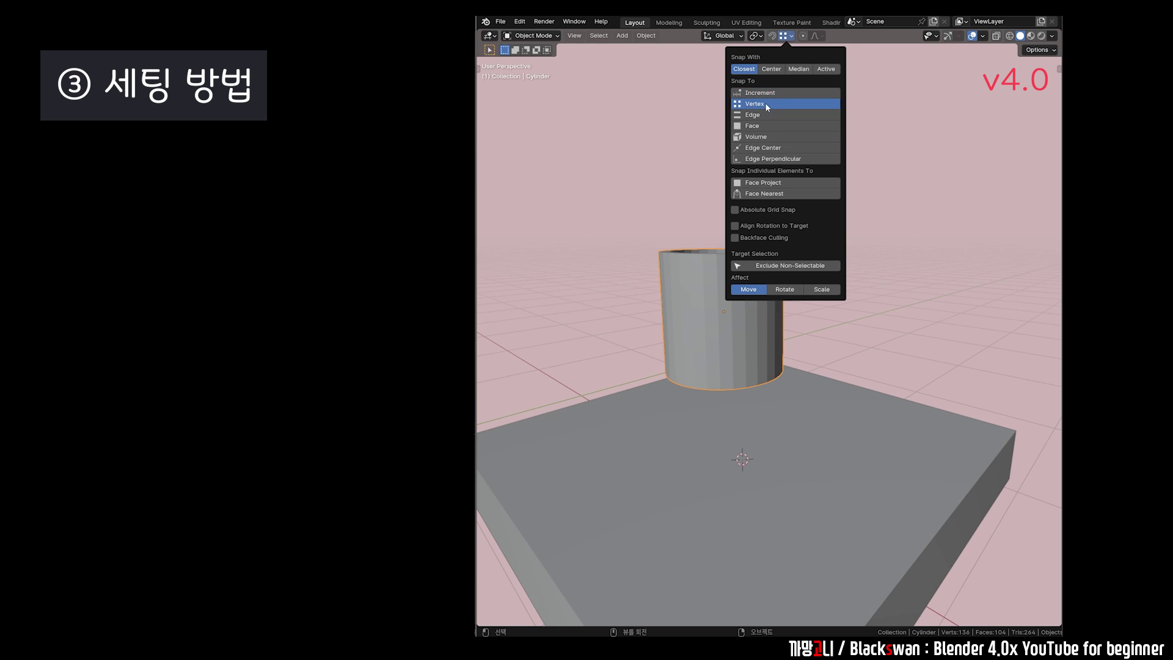
pyautogui.click(763, 126)
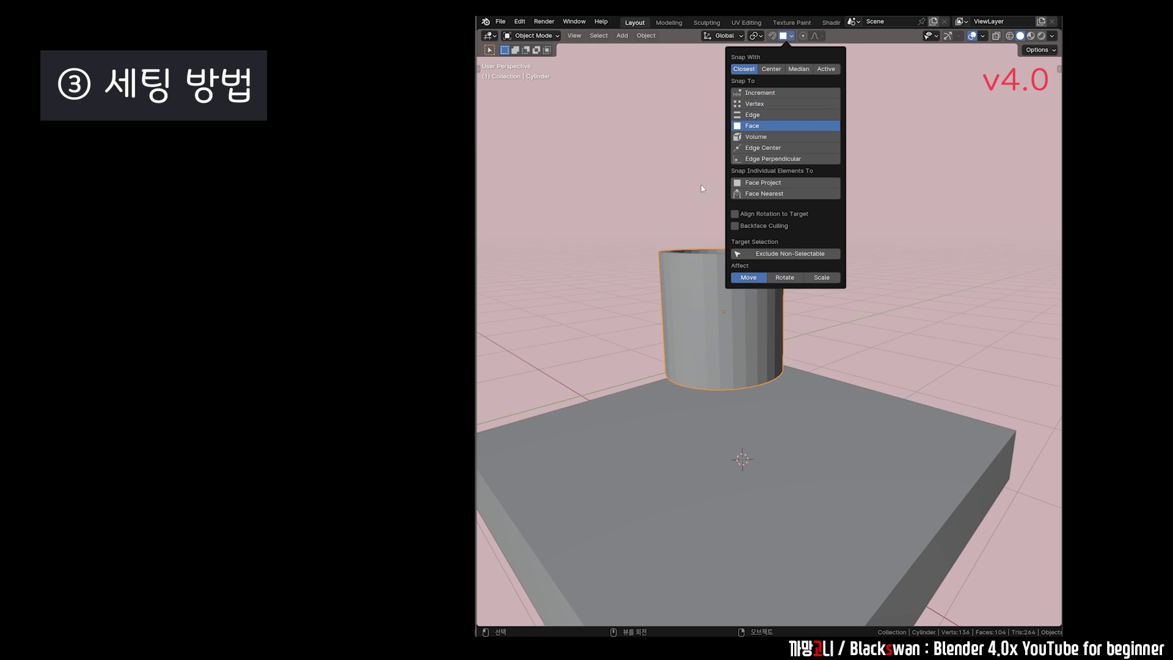
pyautogui.click(787, 35)
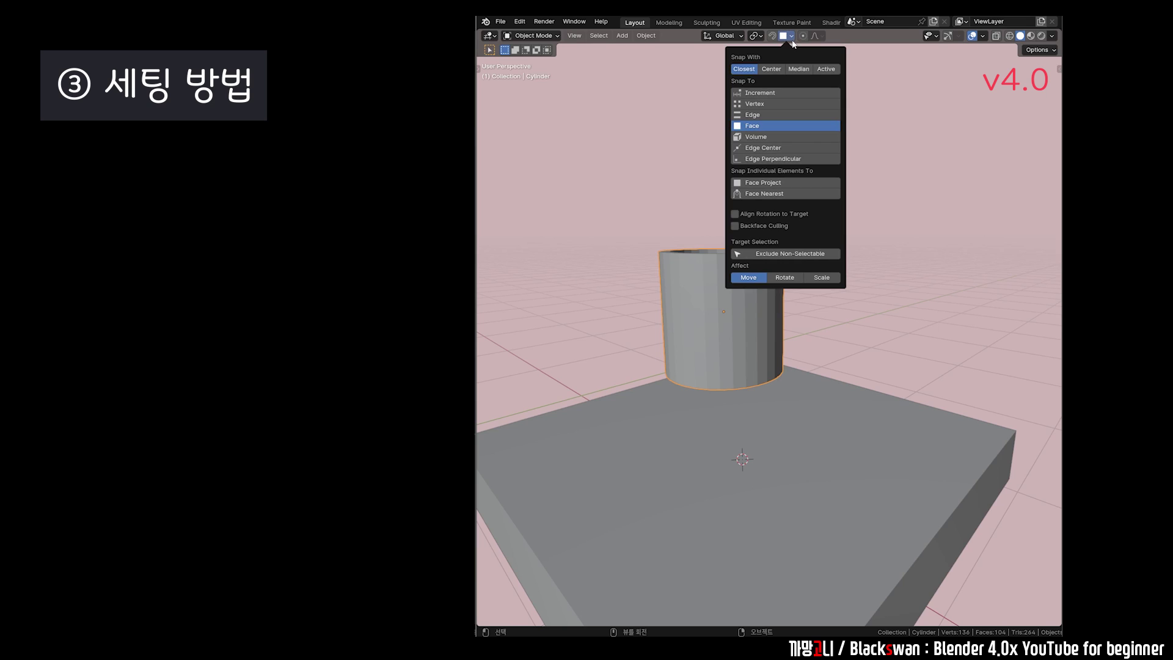
pyautogui.click(755, 116)
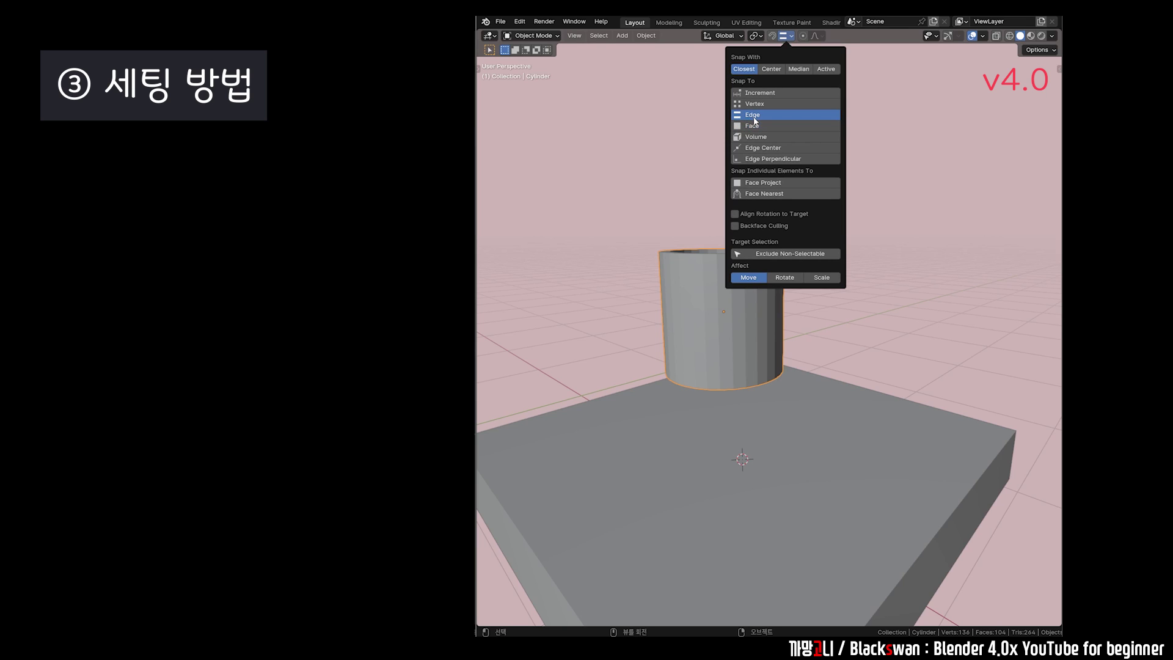
pyautogui.press('g')
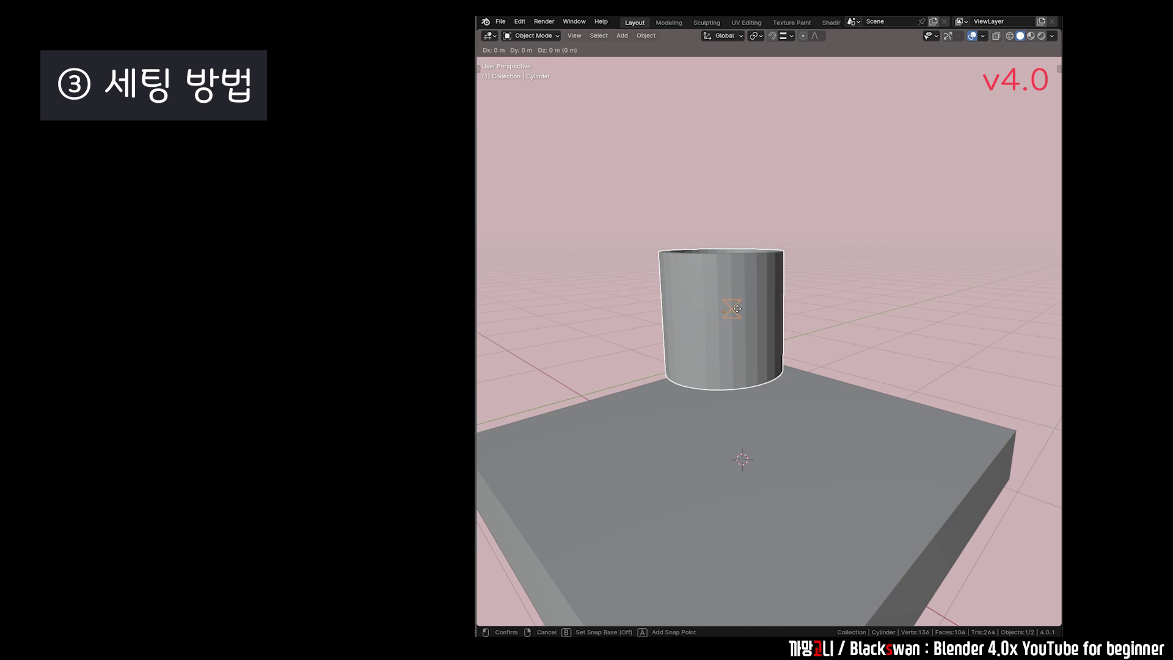
pyautogui.press('Escape')
# Switch snapping to Vertex and try a cylinder move, then cancel it
pyautogui.click(792, 37)
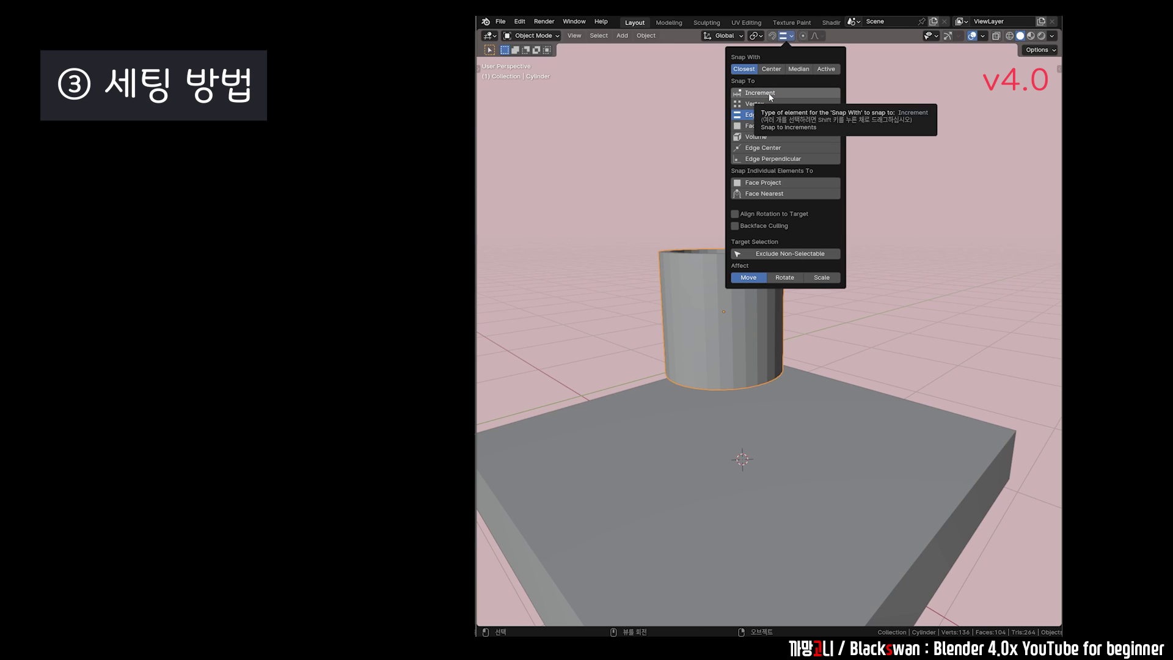
pyautogui.click(764, 104)
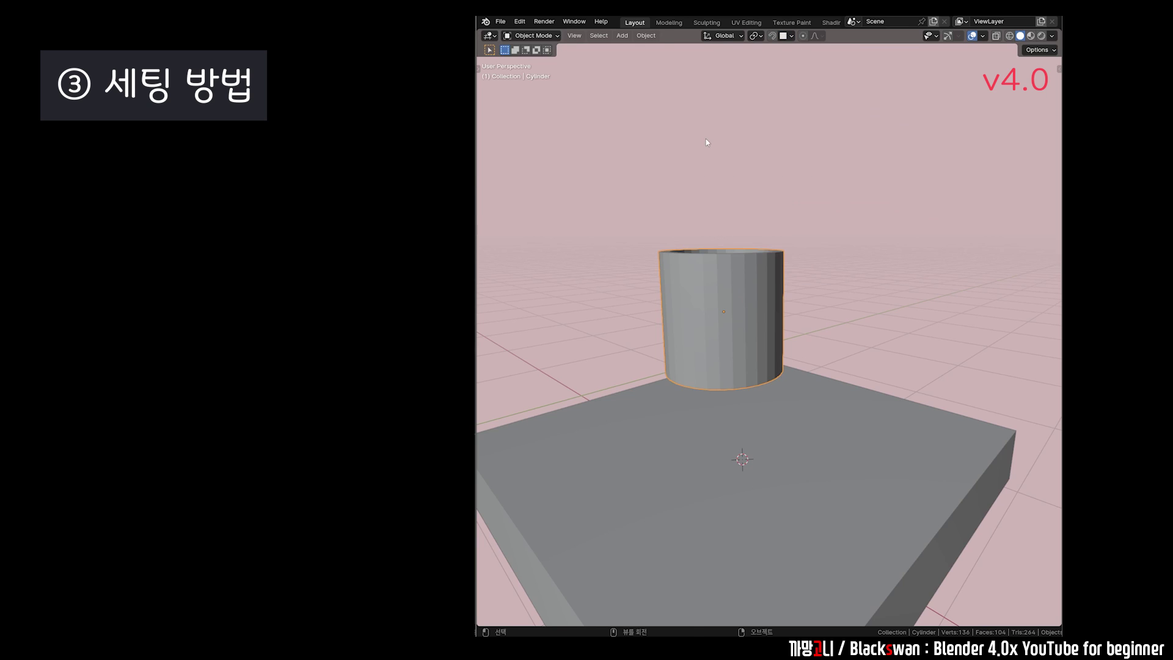
pyautogui.press('g')
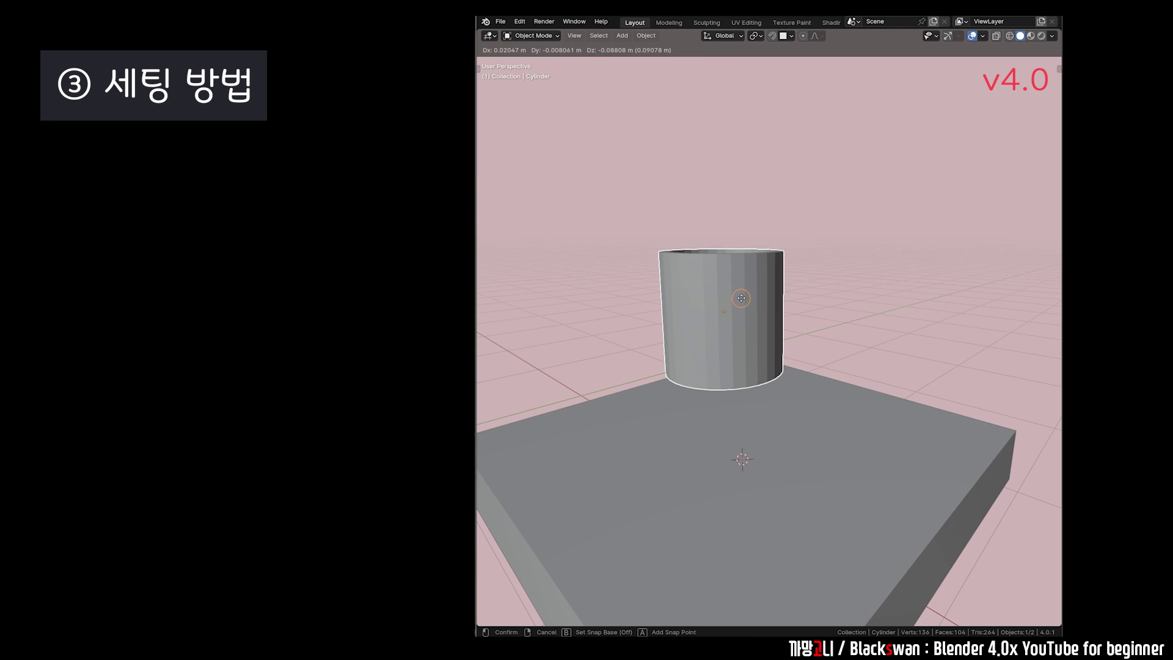
pyautogui.click(740, 300)
# Toggle Increment then Vertex snapping and cancel two test moves of the cylinder
pyautogui.click(787, 35)
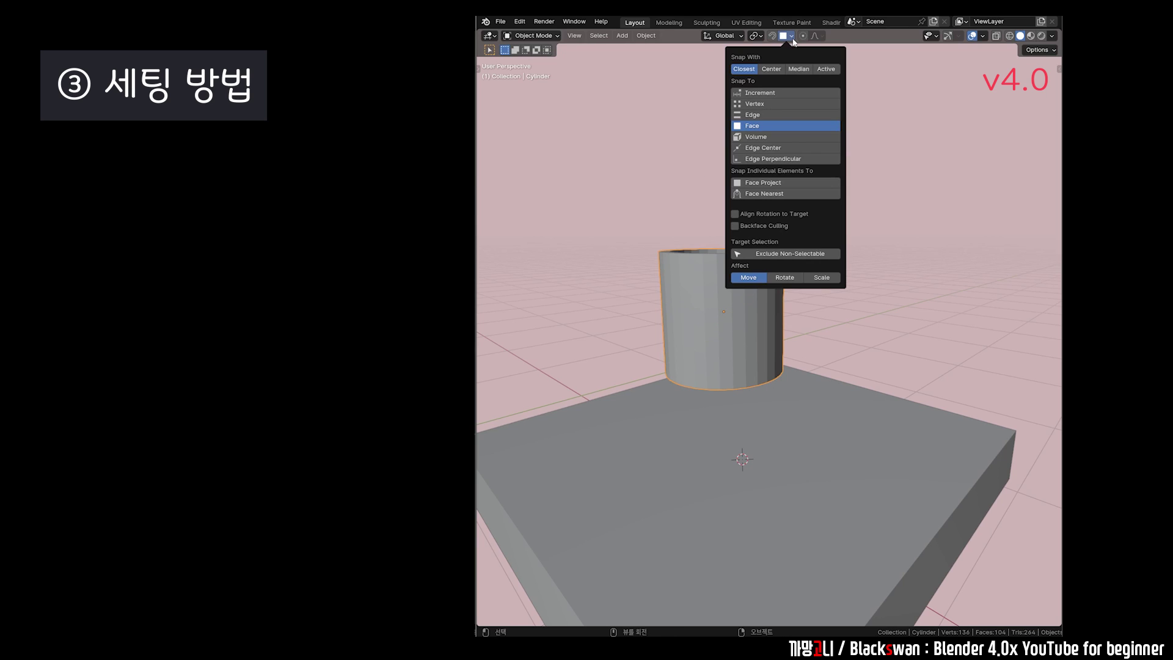
pyautogui.click(760, 96)
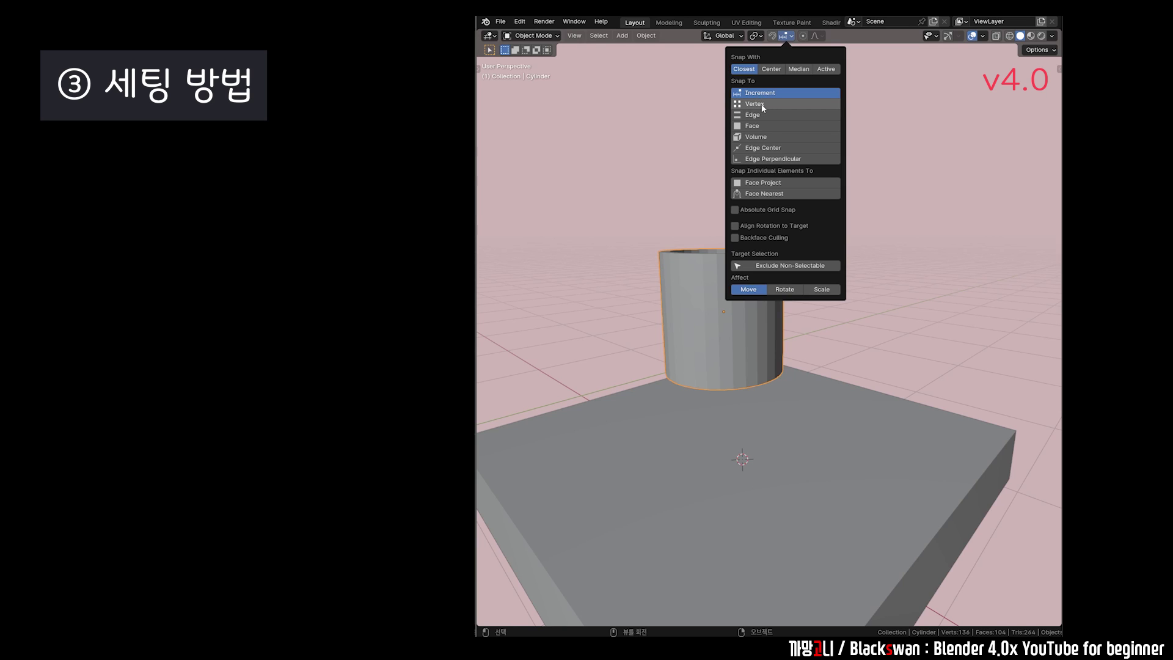
pyautogui.click(762, 108)
pyautogui.press('g')
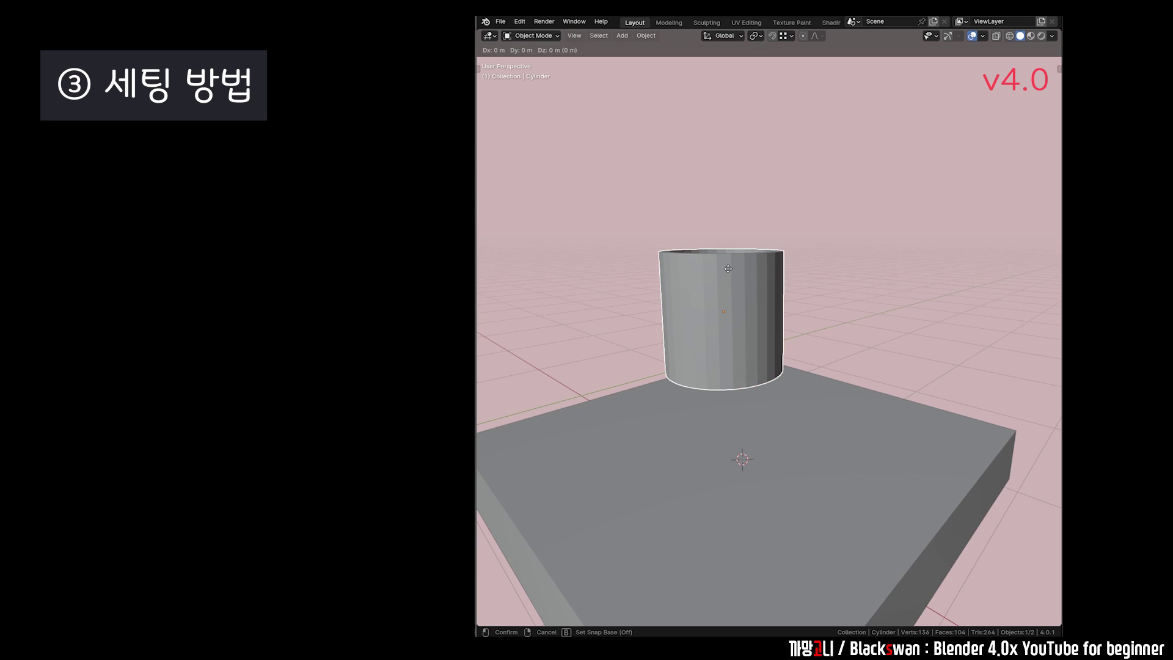
pyautogui.press('Escape')
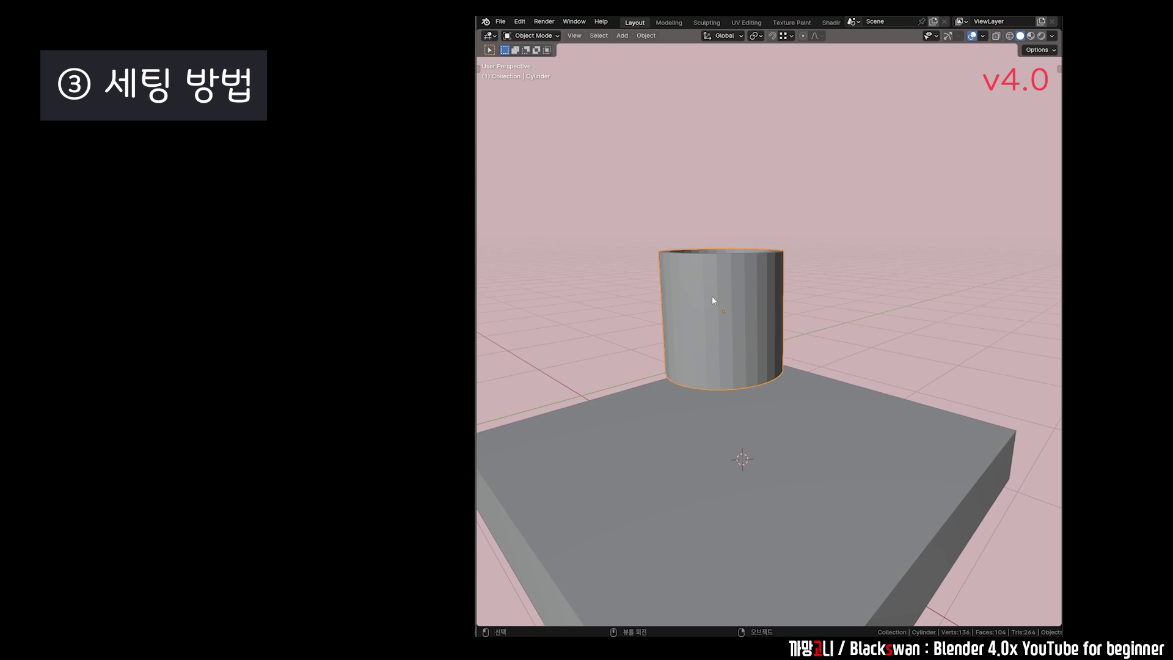
pyautogui.press('g')
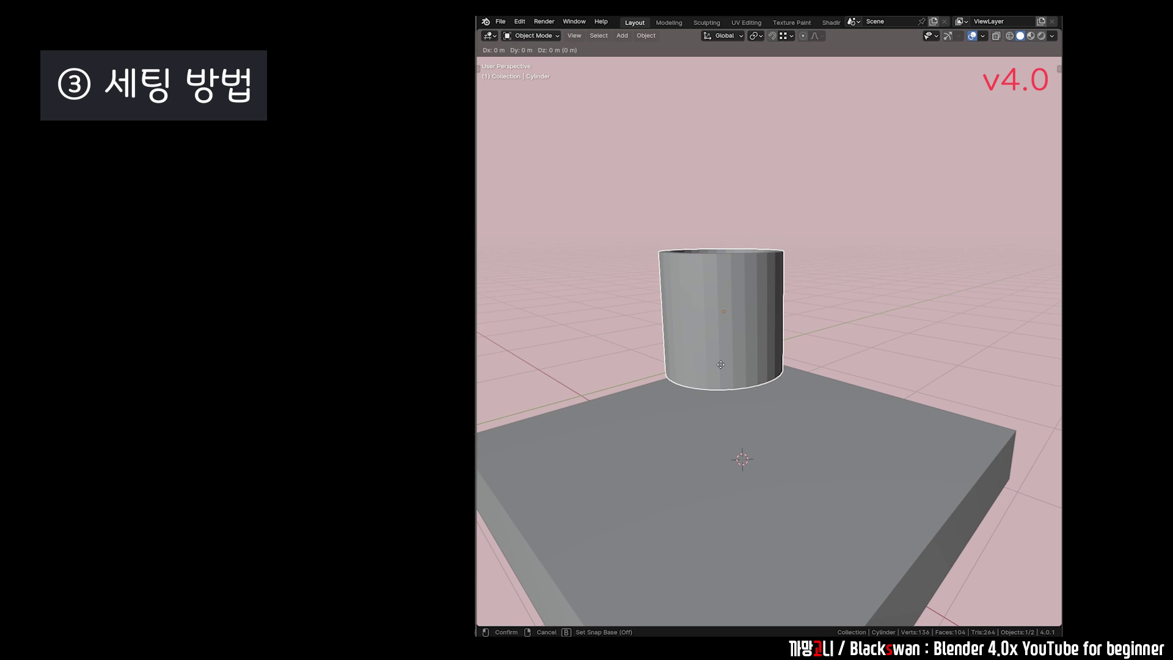
pyautogui.press('Escape')
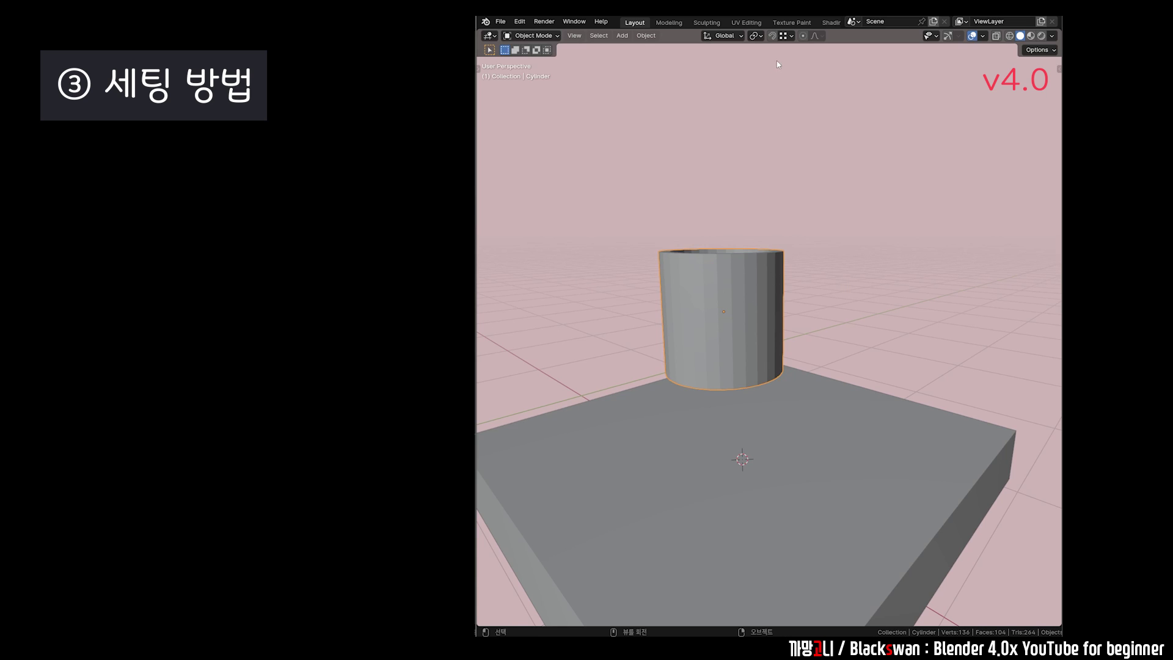
# Set snapping to Increment and cancel a grab with snap base on the top rim
pyautogui.click(784, 35)
pyautogui.click(775, 92)
pyautogui.click(740, 271)
pyautogui.press('g')
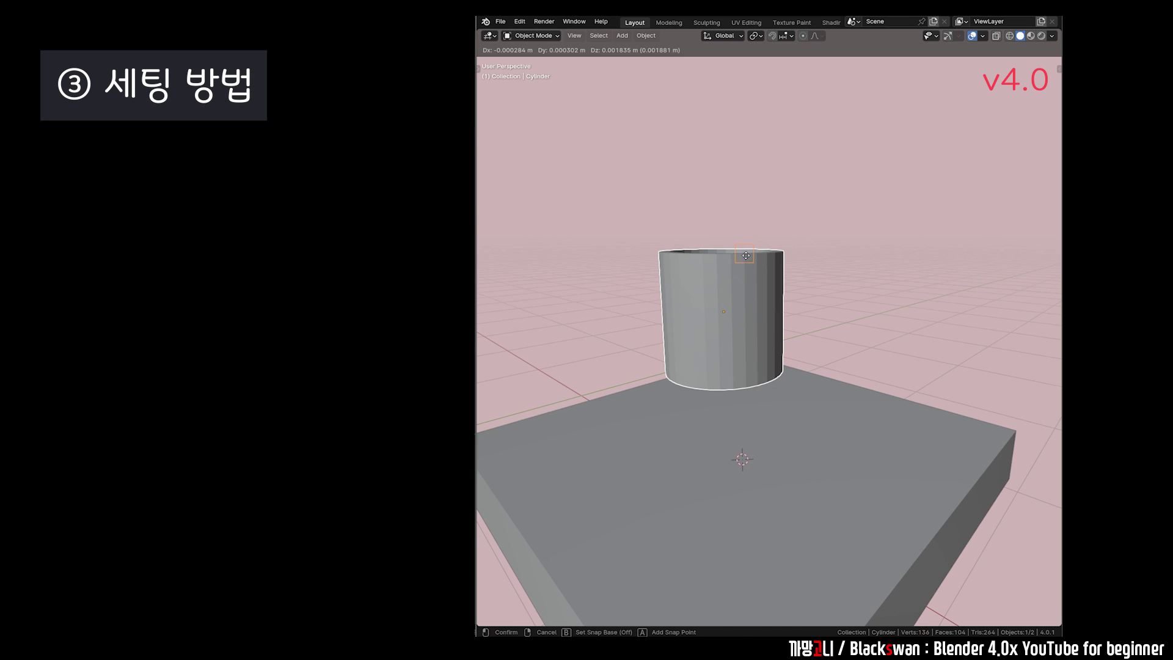
pyautogui.click(745, 255)
pyautogui.rightClick(766, 190)
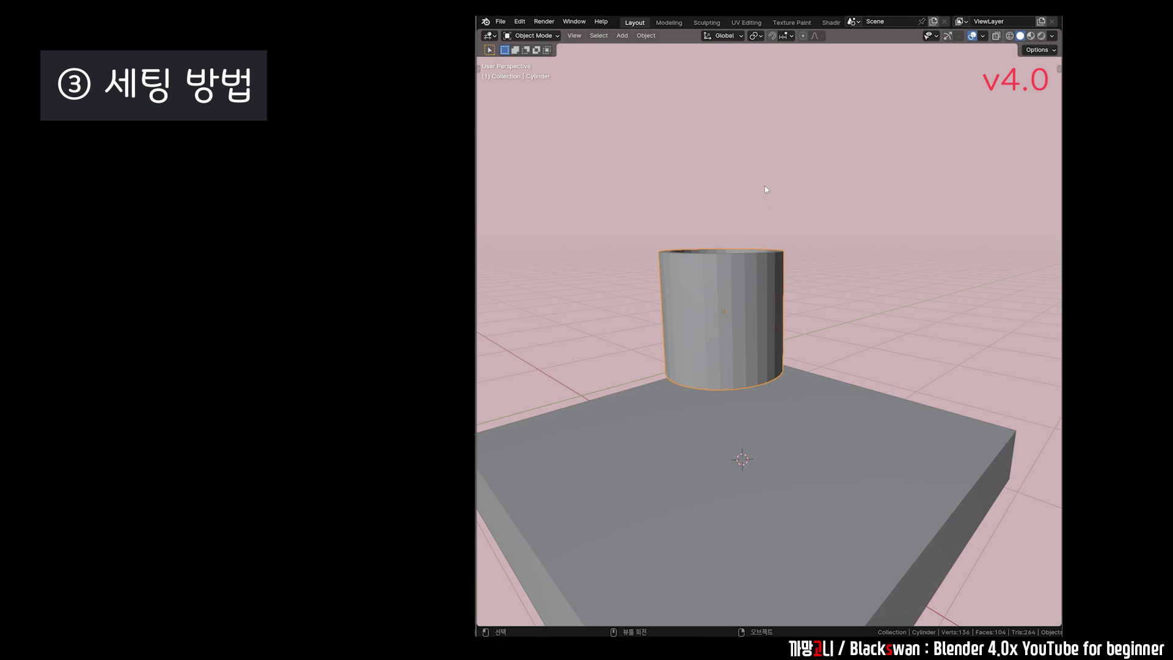
# Set snapping to Edge Center and start grabbing the cylinder with a chosen snap base
pyautogui.scroll(5, 751, 251)
pyautogui.scroll(-3, 751, 259)
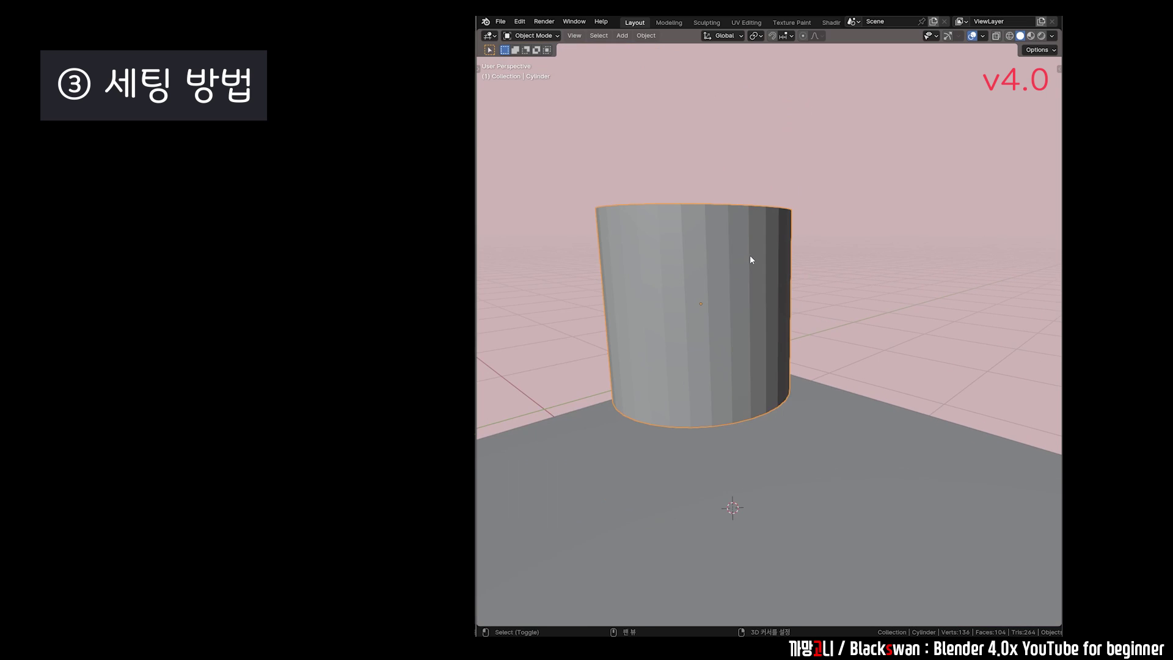
pyautogui.scroll(1, 755, 238)
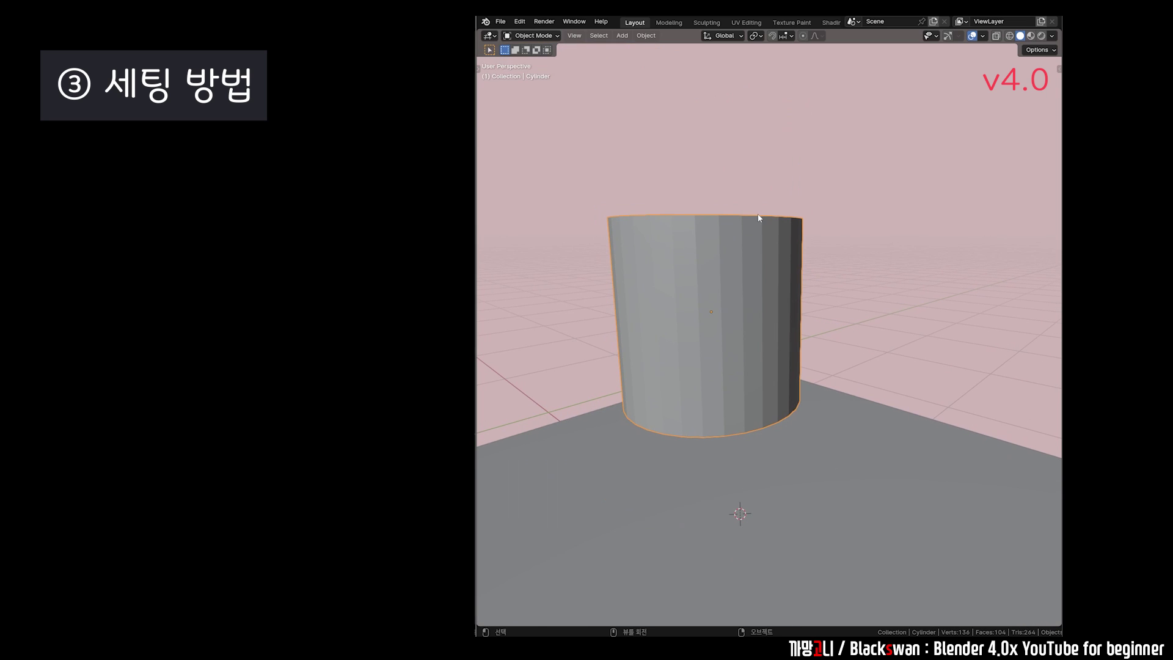
pyautogui.click(790, 36)
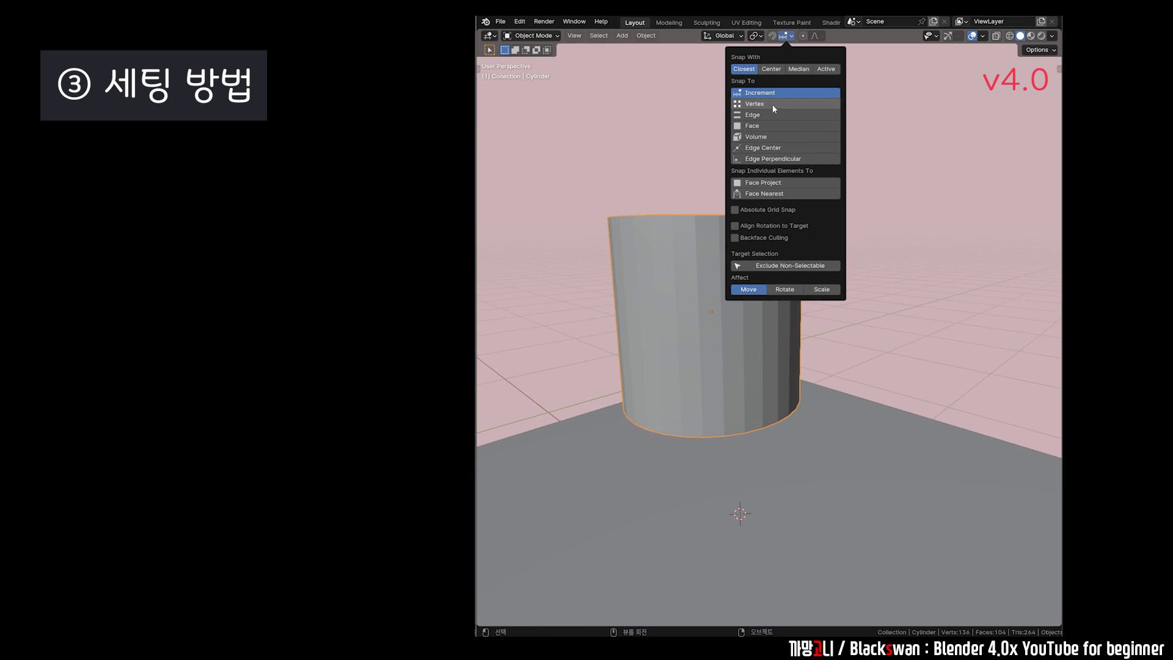
pyautogui.click(762, 148)
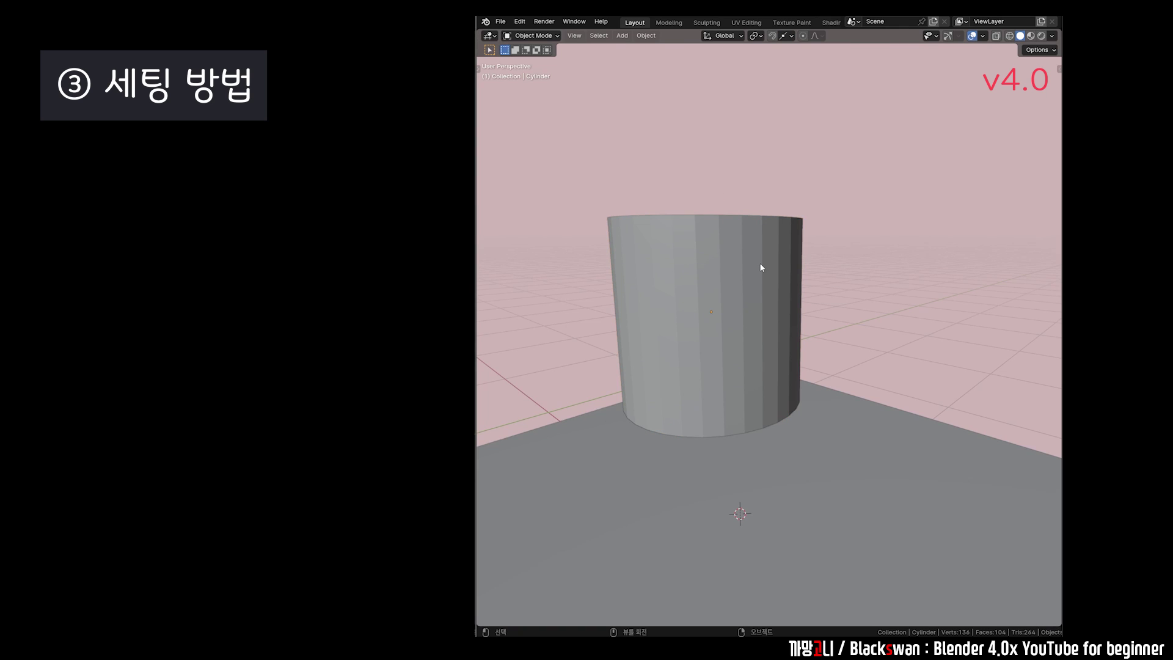
pyautogui.press('g')
pyautogui.press('b')
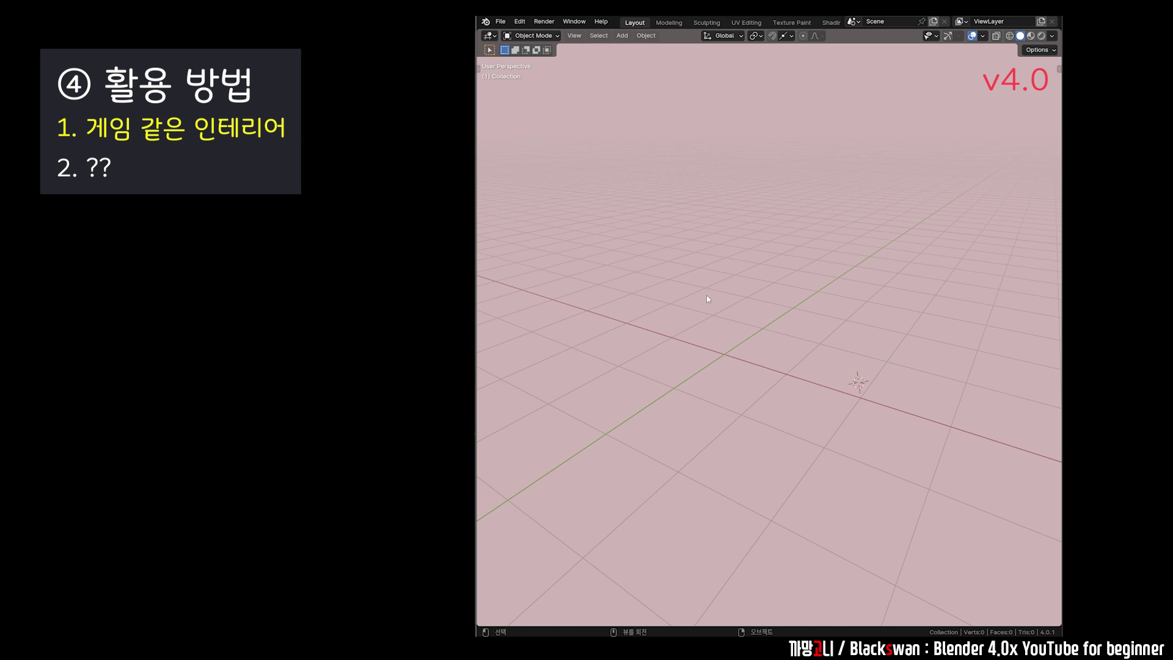
# Add a cube at the world origin and leave a Shift+D duplicate exactly over it
pyautogui.moveTo(702, 295); pyautogui.dragTo(710, 285, button='middle')
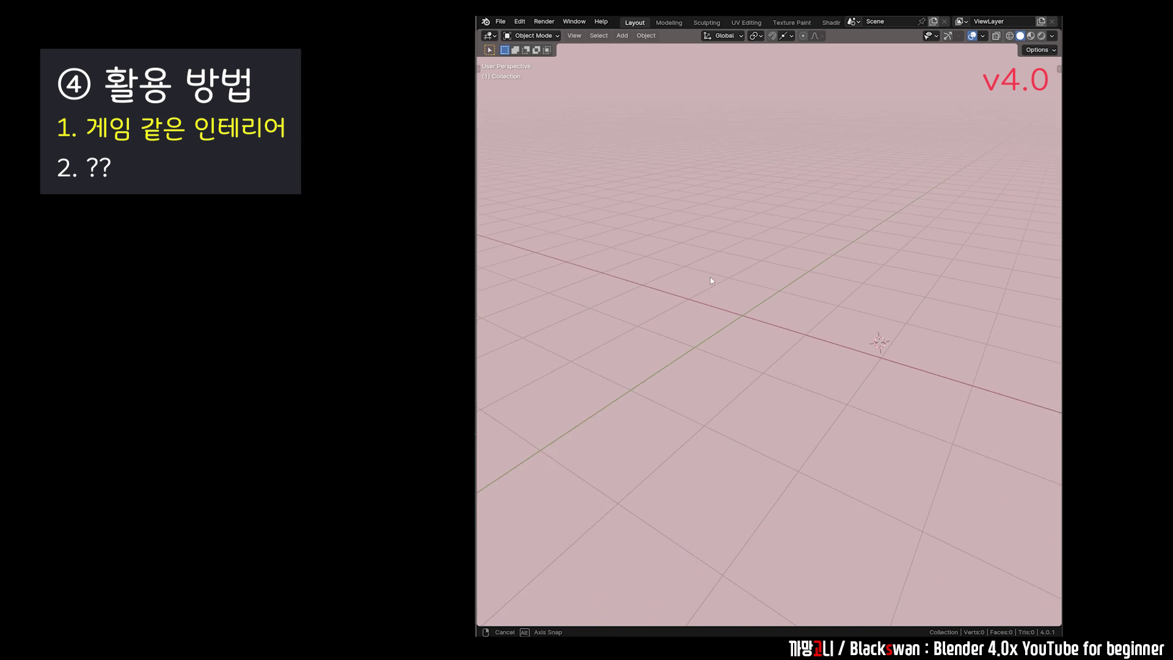
pyautogui.hotkey('shift', 'a')
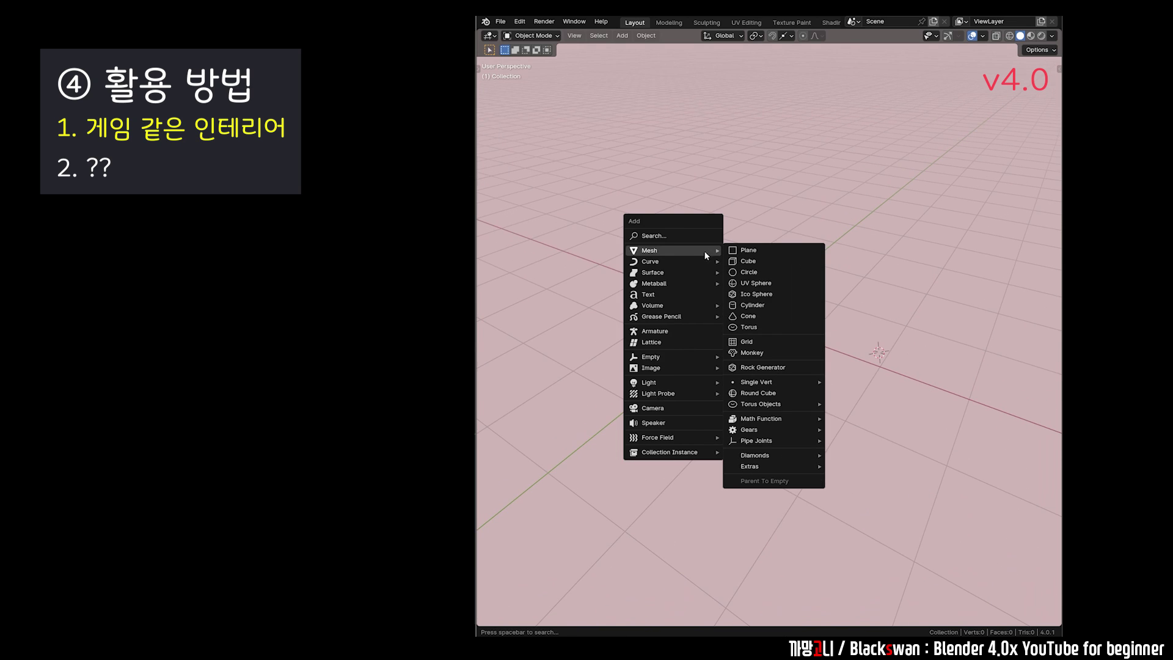
pyautogui.click(764, 261)
pyautogui.hotkey('alt', 'g')
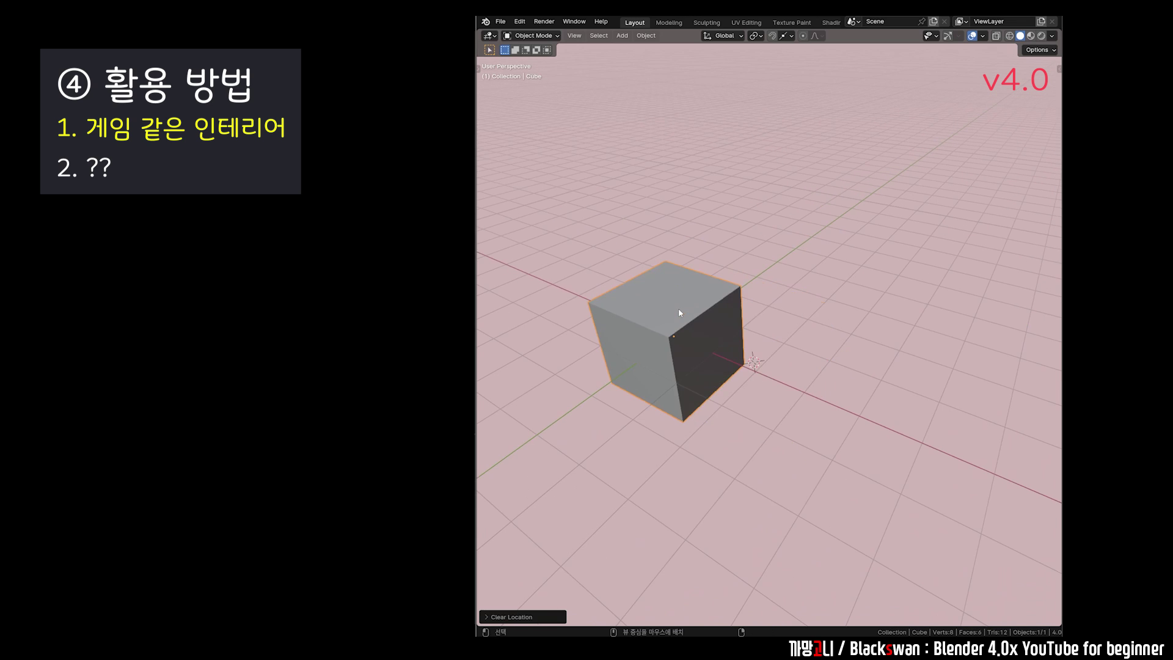
pyautogui.moveTo(678, 308); pyautogui.dragTo(694, 360, button='middle')
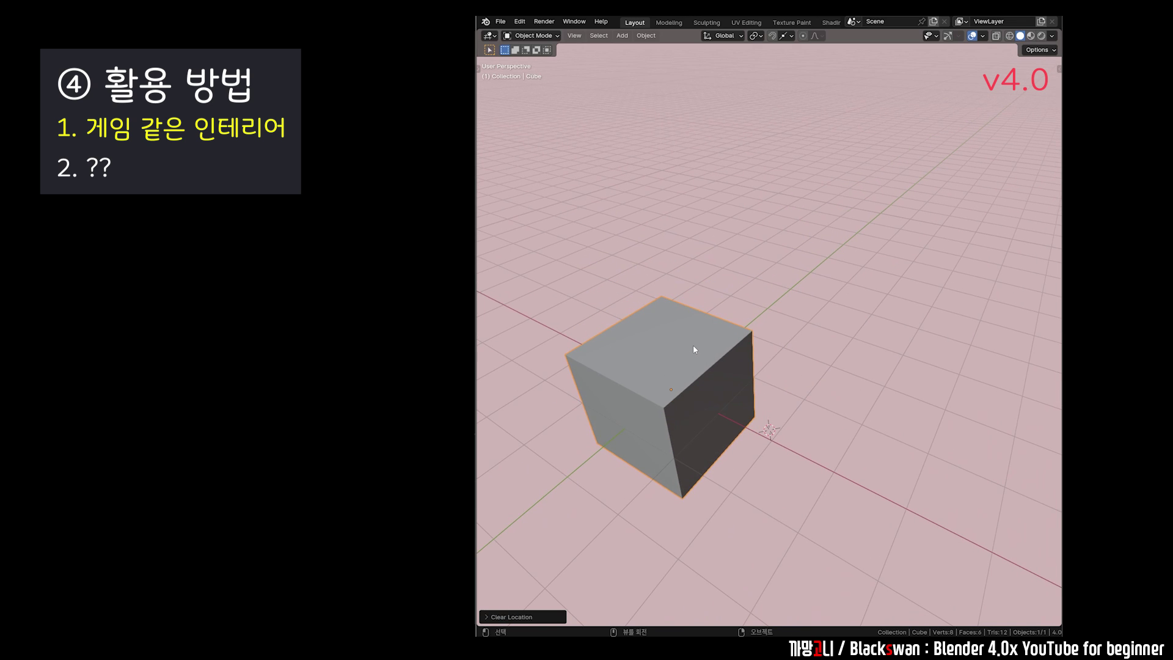
pyautogui.hotkey('shift', 'd')
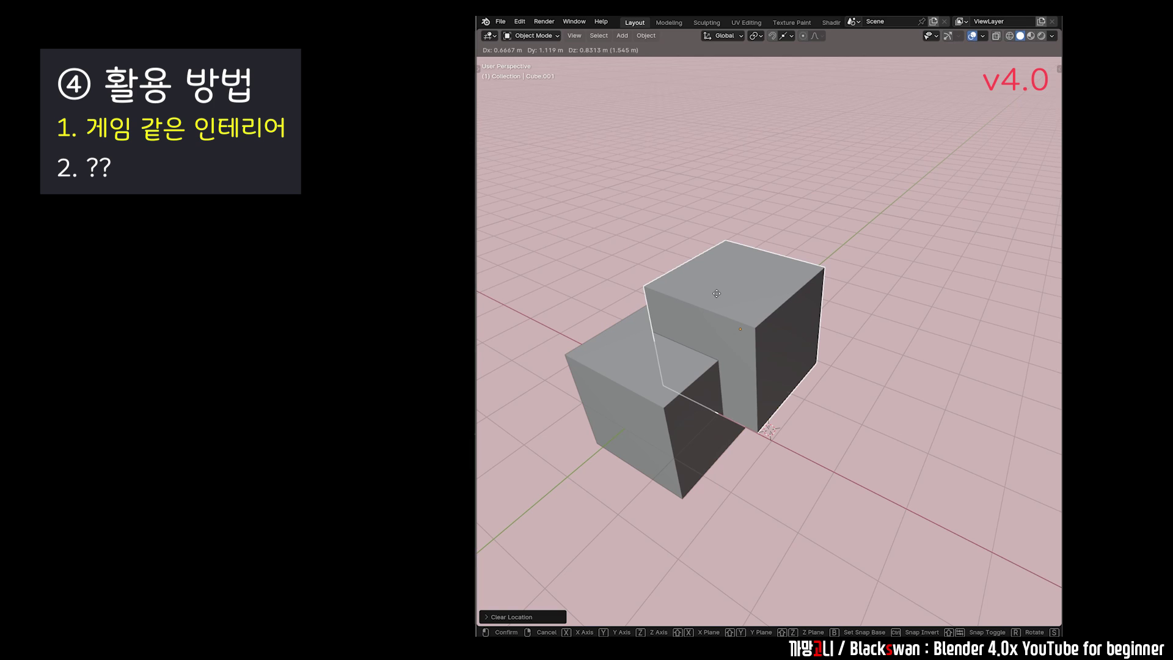
pyautogui.rightClick(711, 296)
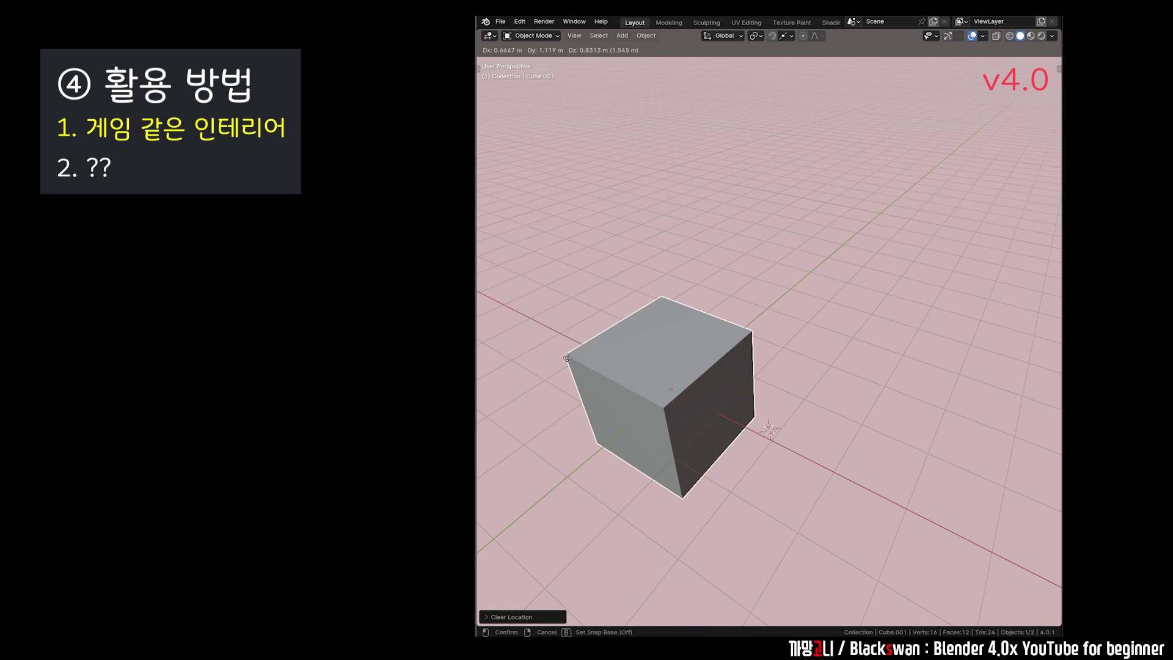
pyautogui.click(574, 349)
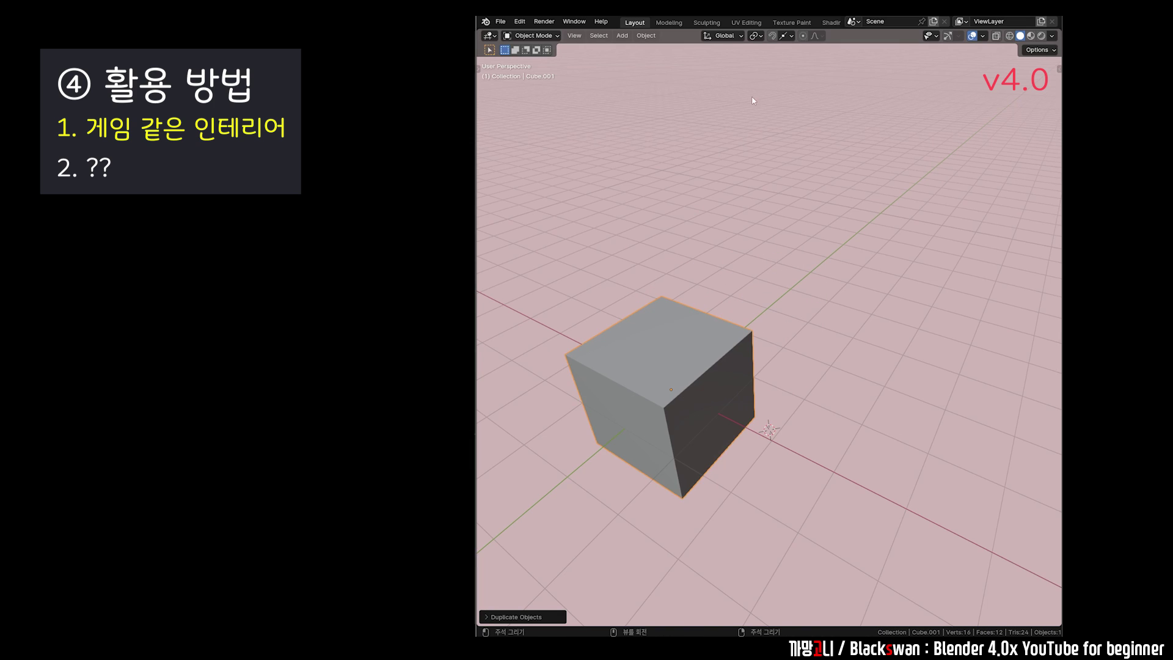
# With Increment snapping, duplicate the cube 2 m along Y and repeat to extend a row
pyautogui.click(791, 36)
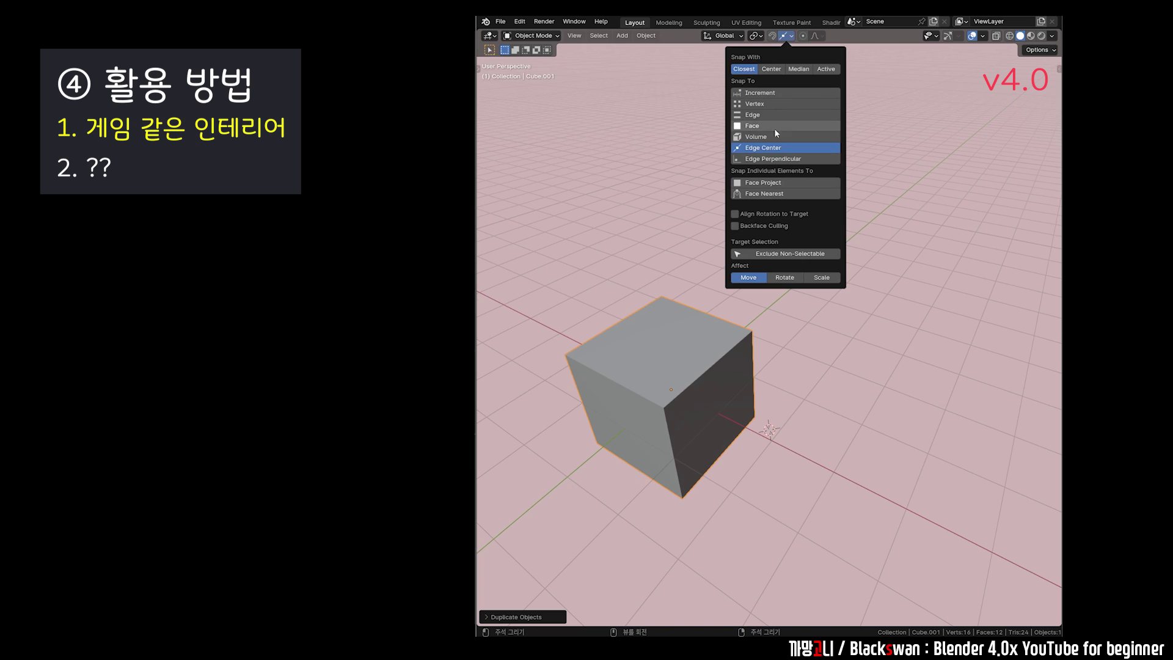
pyautogui.click(762, 94)
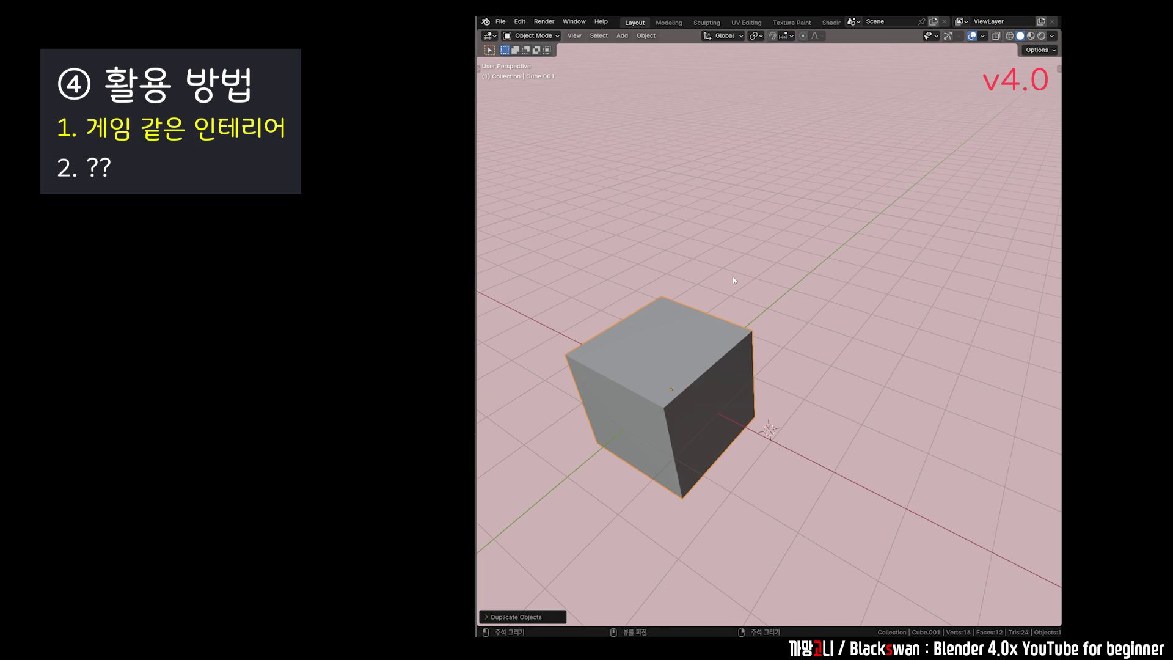
pyautogui.hotkey('shift', 'd')
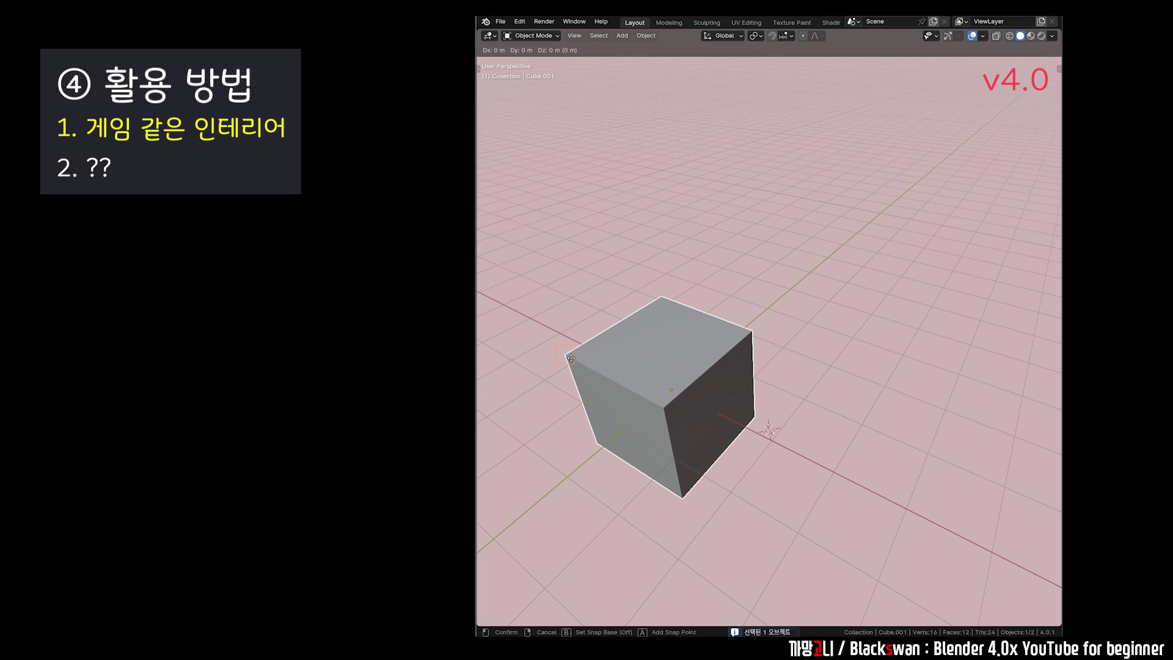
pyautogui.click(571, 358)
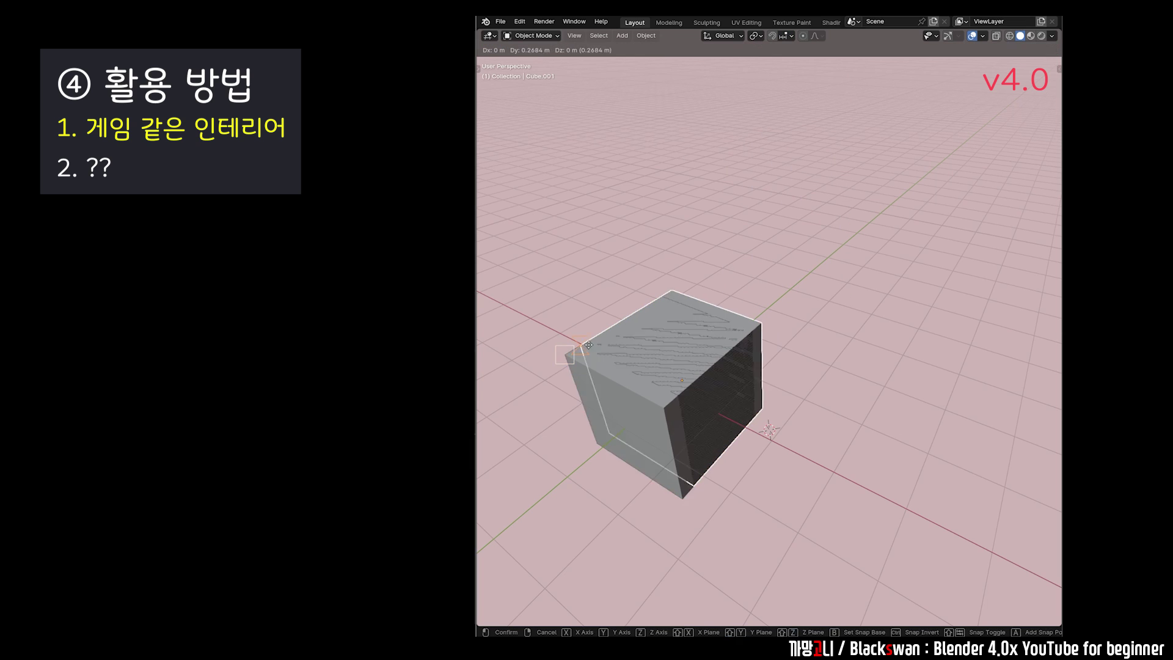
pyautogui.click(664, 298)
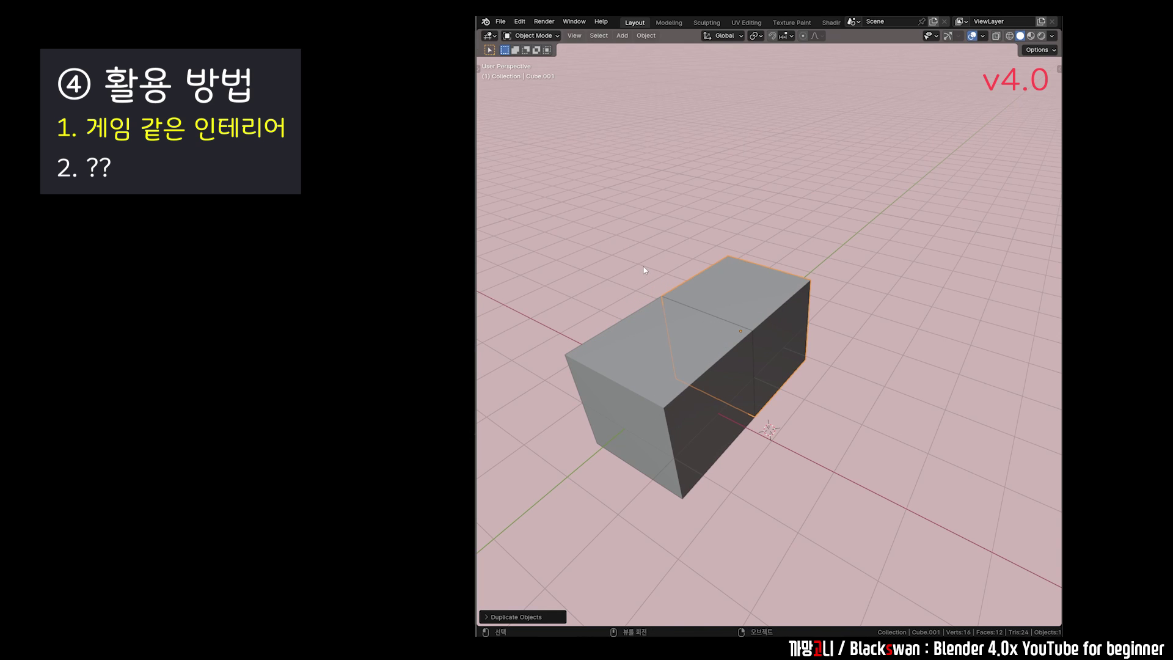
pyautogui.hotkey('shift', 'r')
pyautogui.hotkey('shift', 'r')
pyautogui.hotkey('shift', 'r')
pyautogui.hotkey('shift', 'r')
pyautogui.hotkey('shift', 'r')
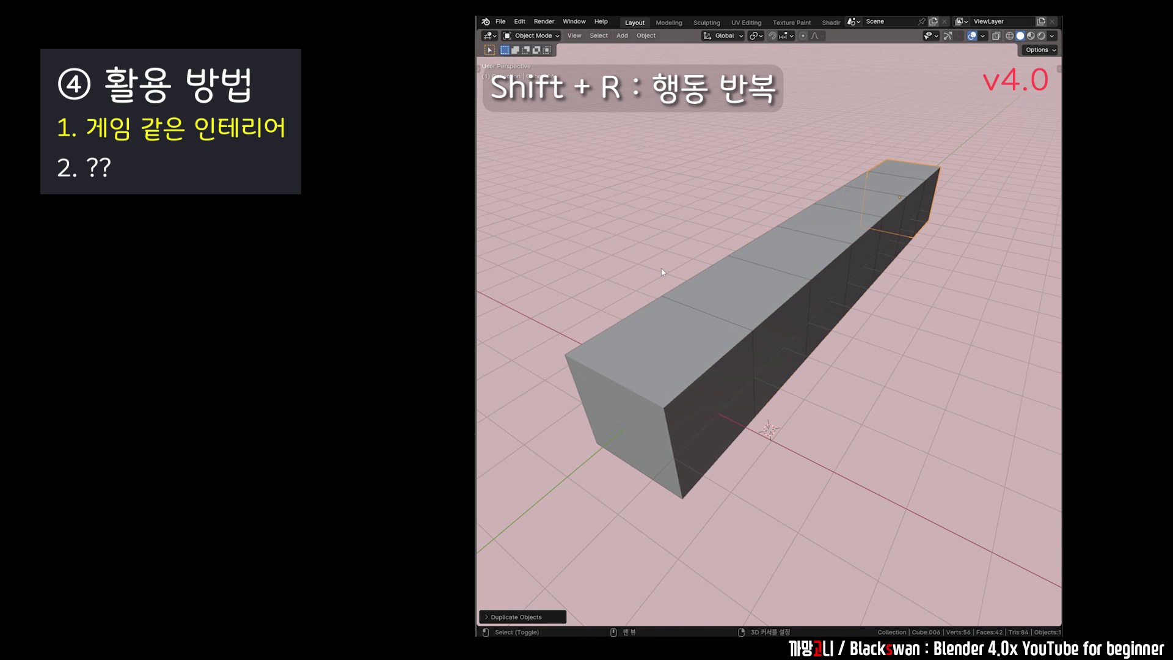
pyautogui.hotkey('shift', 'r')
pyautogui.hotkey('shift', 'r')
pyautogui.hotkey('shift', 'r')
pyautogui.hotkey('shift', 'r')
pyautogui.hotkey('shift', 'r')
# Duplicate the whole row beside itself and repeat to build a ten-row floor slab
pyautogui.scroll(-3, 658, 270)
pyautogui.scroll(-2, 686, 287)
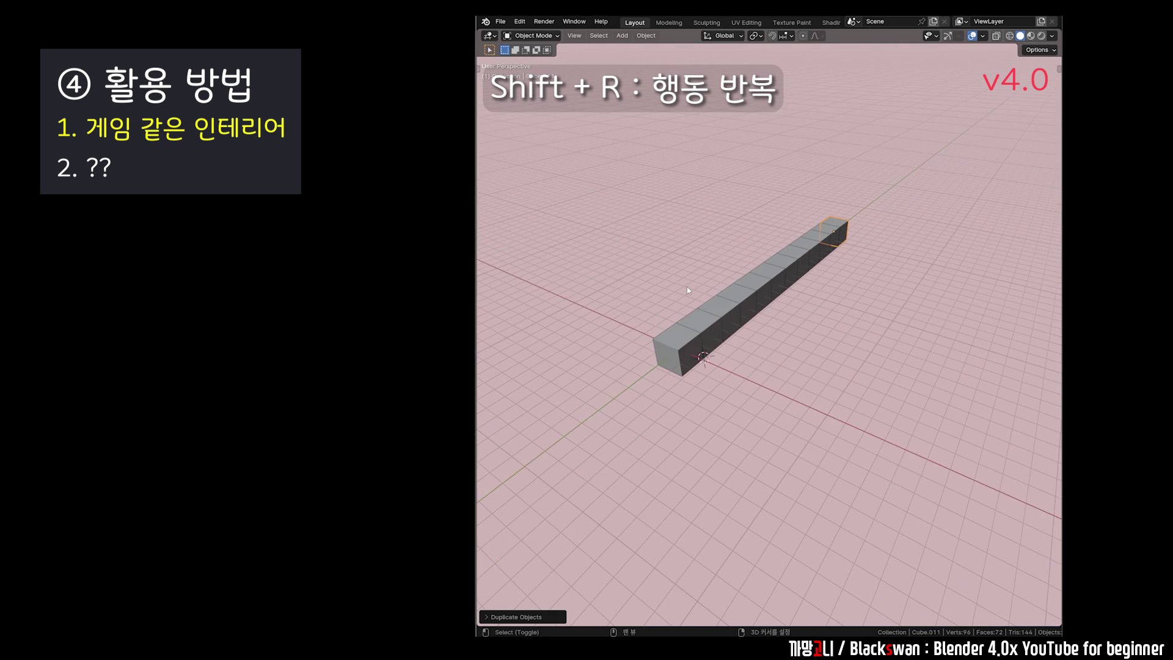
pyautogui.moveTo(687, 287); pyautogui.dragTo(738, 303, button='middle')
pyautogui.press('a')
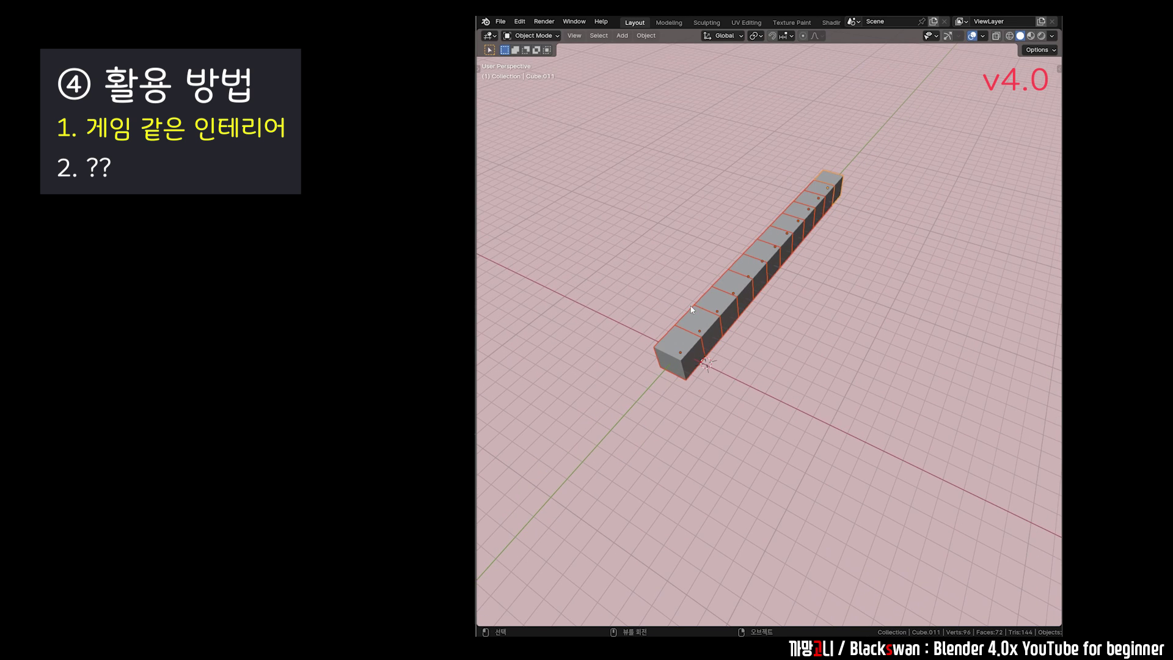
pyautogui.hotkey('shift', 'd')
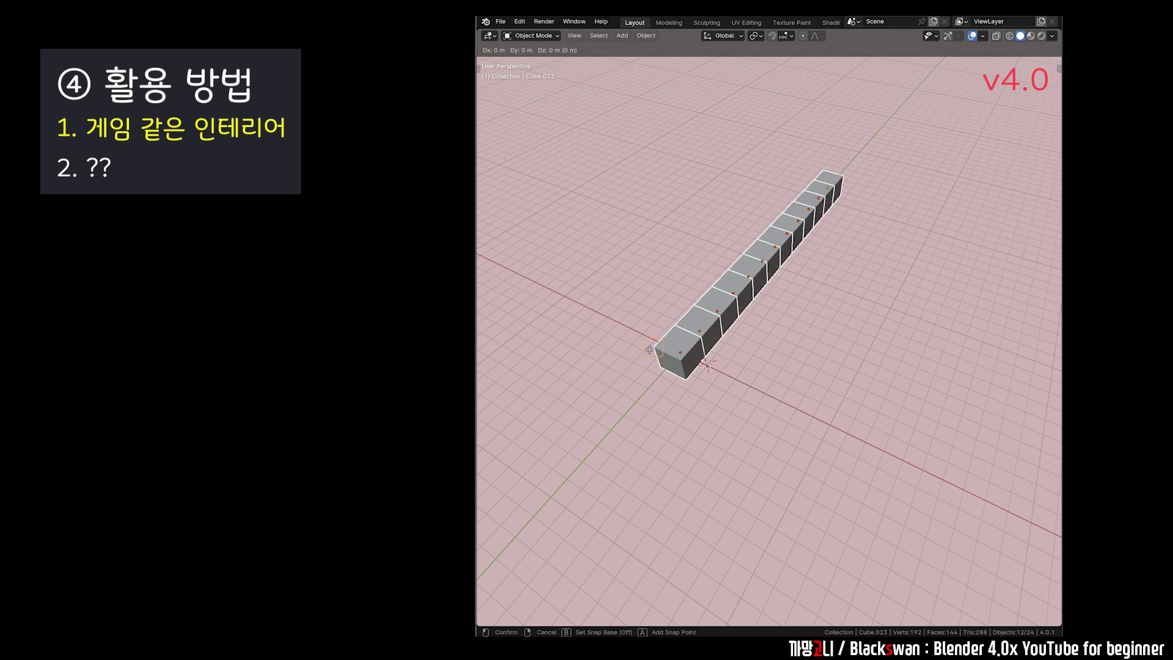
pyautogui.click(679, 357)
pyautogui.hotkey('shift', 'r')
pyautogui.hotkey('shift', 'r')
pyautogui.hotkey('shift', 'r')
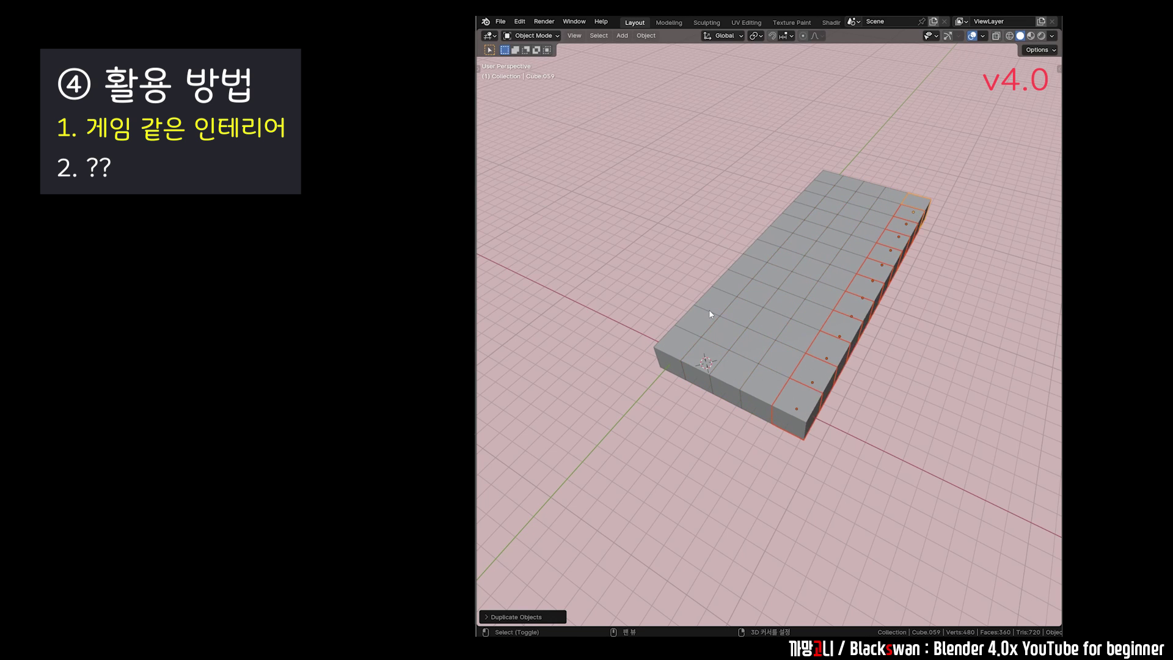
pyautogui.hotkey('shift', 'r')
pyautogui.hotkey('shift', 'r')
pyautogui.hotkey('shift', 'r')
pyautogui.hotkey('shift', 'r')
pyautogui.hotkey('shift', 'r')
# Drag the 까망이 asset from the Asset Browser onto the slab
pyautogui.moveTo(709, 316)
pyautogui.mouseDown(button='middle')
pyautogui.moveTo(787, 294)
pyautogui.moveTo(785, 275)
pyautogui.moveTo(759, 287)
pyautogui.moveTo(796, 233)
pyautogui.mouseUp(button='middle')
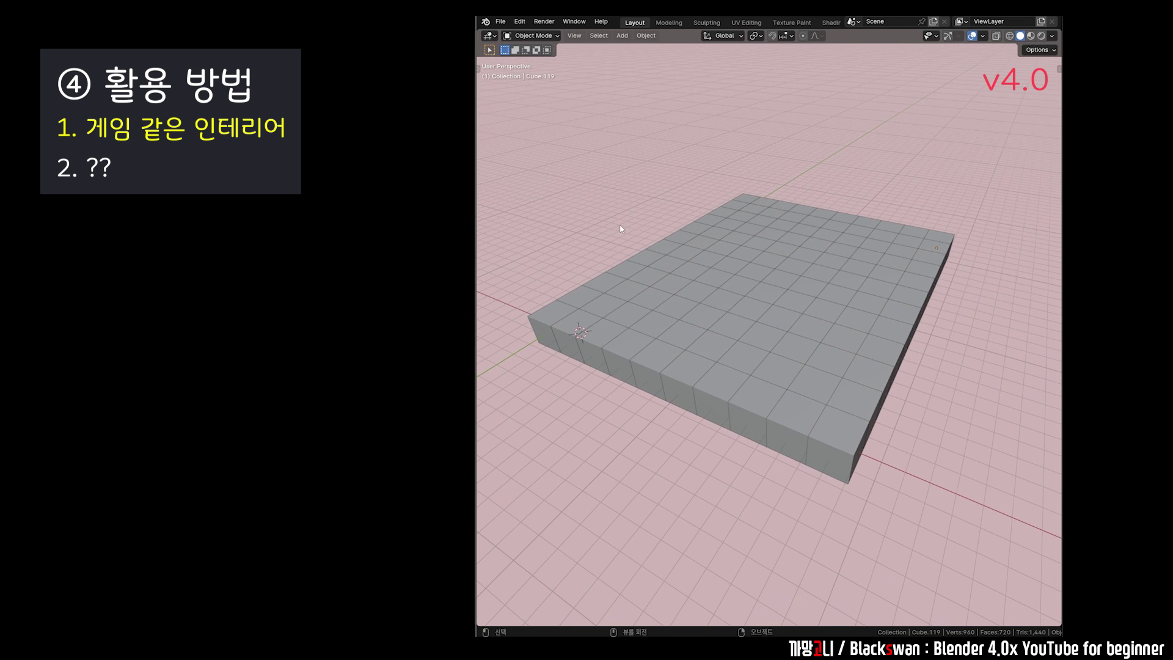
pyautogui.moveTo(621, 229)
pyautogui.mouseDown(button='middle')
pyautogui.moveTo(656, 280)
pyautogui.moveTo(607, 317)
pyautogui.mouseUp(button='middle')
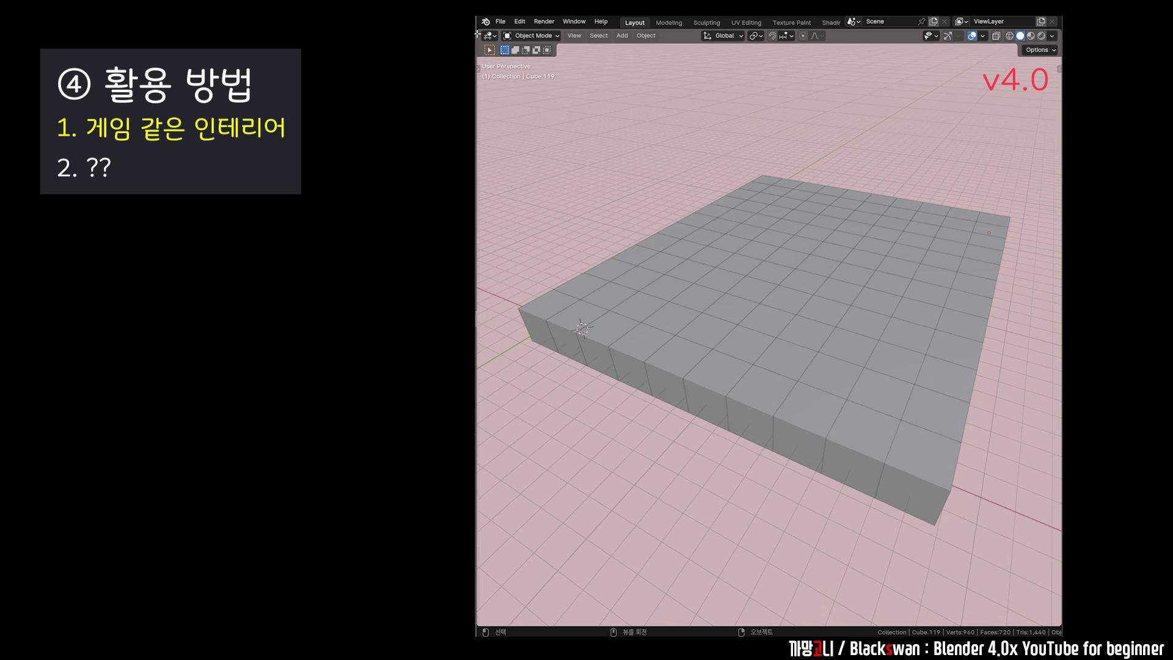
pyautogui.moveTo(505, 528)
pyautogui.mouseDown()
pyautogui.moveTo(758, 328)
pyautogui.moveTo(707, 353)
pyautogui.mouseUp()
# Scale the penguin up and move it onto the tiled floor from the top view
pyautogui.press('KP_7')
pyautogui.scroll(4, 702, 340)
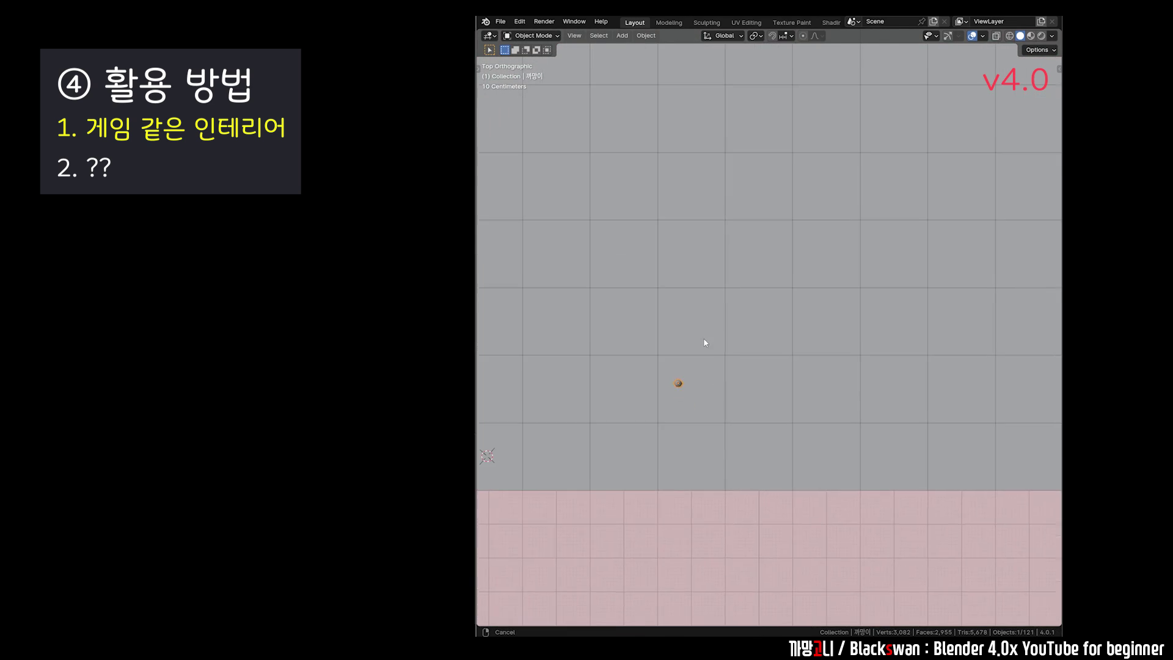
pyautogui.press('s')
pyautogui.click(715, 382)
pyautogui.press('g')
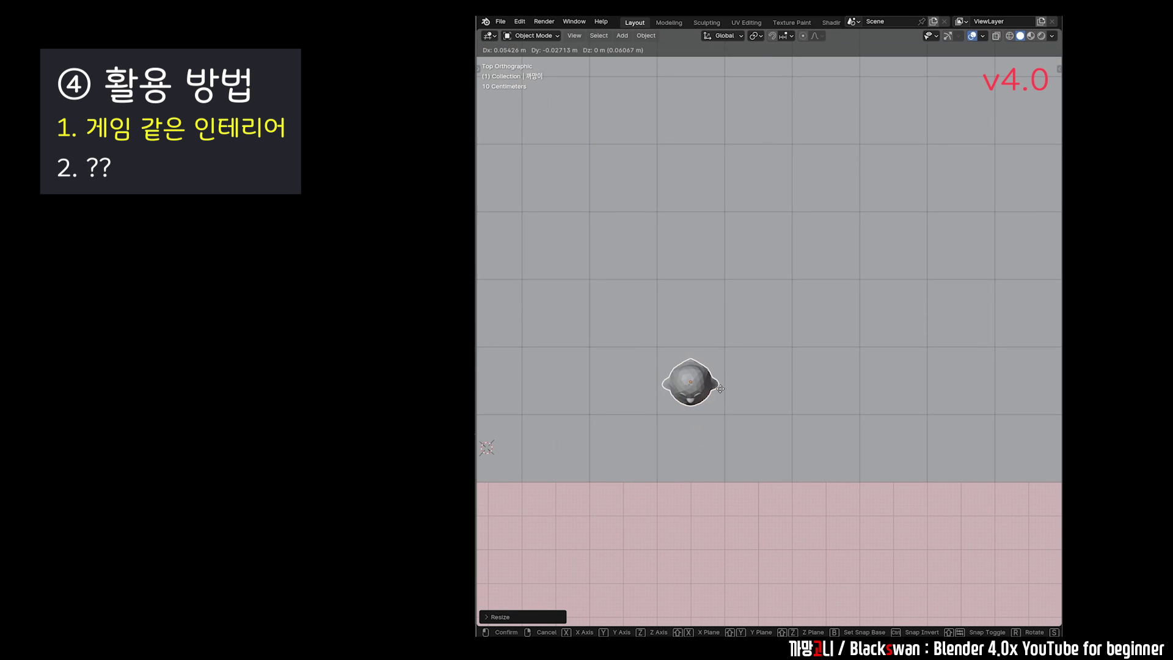
pyautogui.click(675, 354)
pyautogui.press('KP_1')
pyautogui.moveTo(673, 366)
pyautogui.mouseDown(button='middle')
pyautogui.moveTo(686, 383)
pyautogui.moveTo(743, 396)
pyautogui.moveTo(737, 349)
pyautogui.moveTo(757, 326)
pyautogui.moveTo(766, 352)
pyautogui.mouseUp(button='middle')
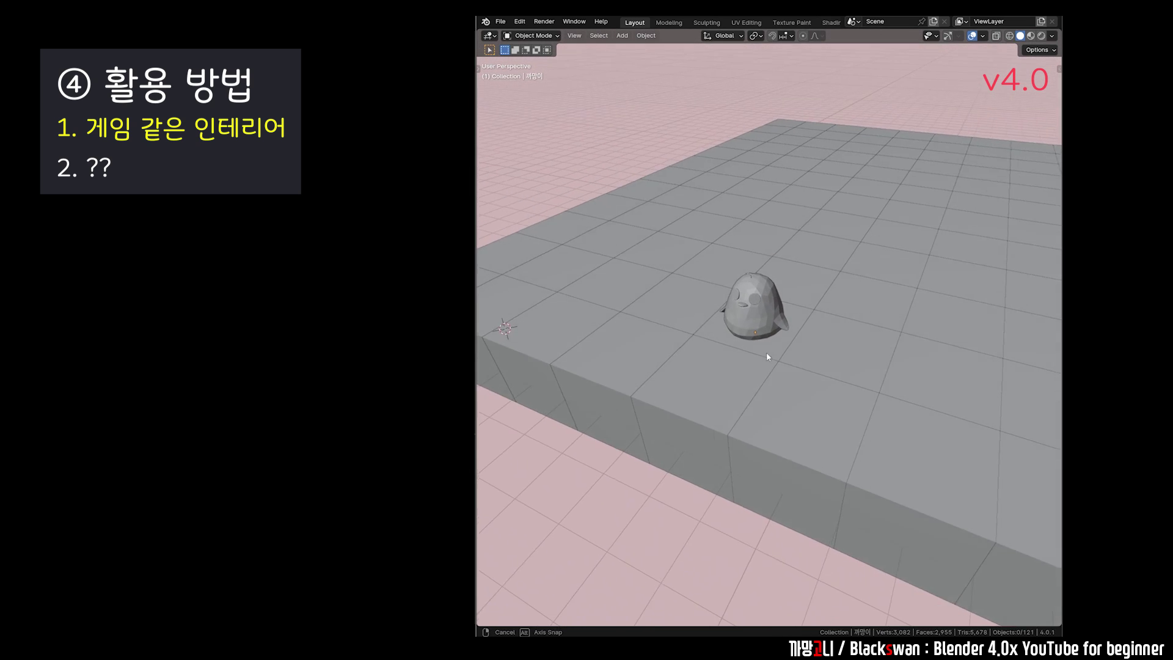
# Duplicate the penguin twice, placing copies a few tiles up-right and further back
pyautogui.click(766, 307)
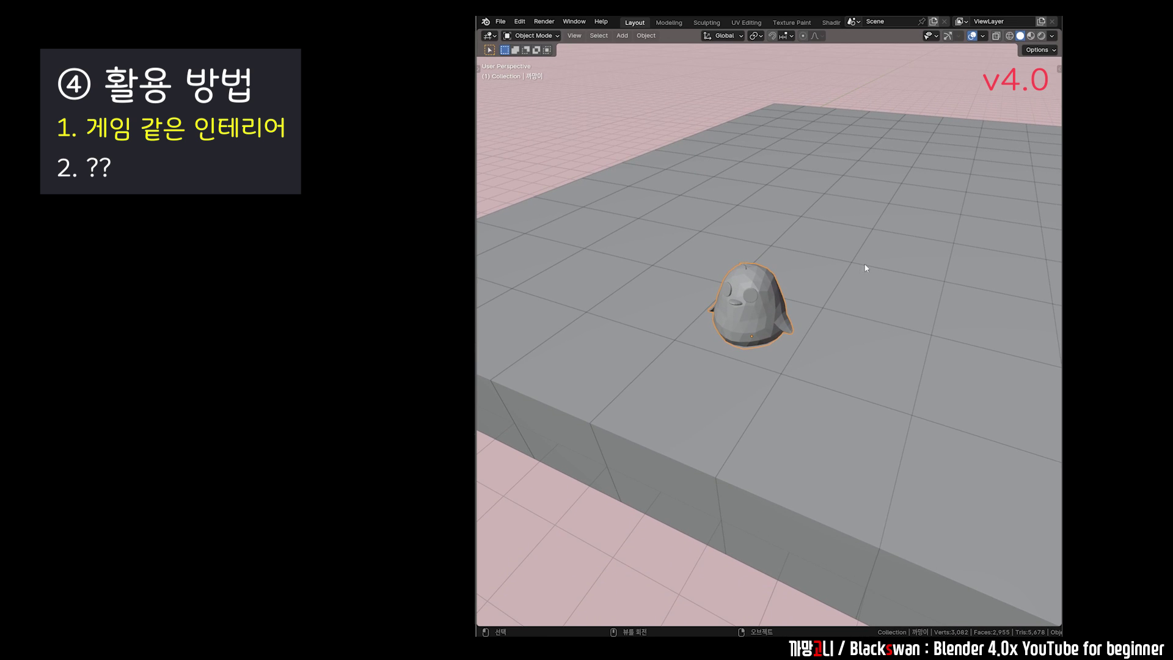
pyautogui.moveTo(899, 212)
pyautogui.mouseDown(button='middle')
pyautogui.moveTo(867, 246)
pyautogui.moveTo(790, 251)
pyautogui.mouseUp(button='middle')
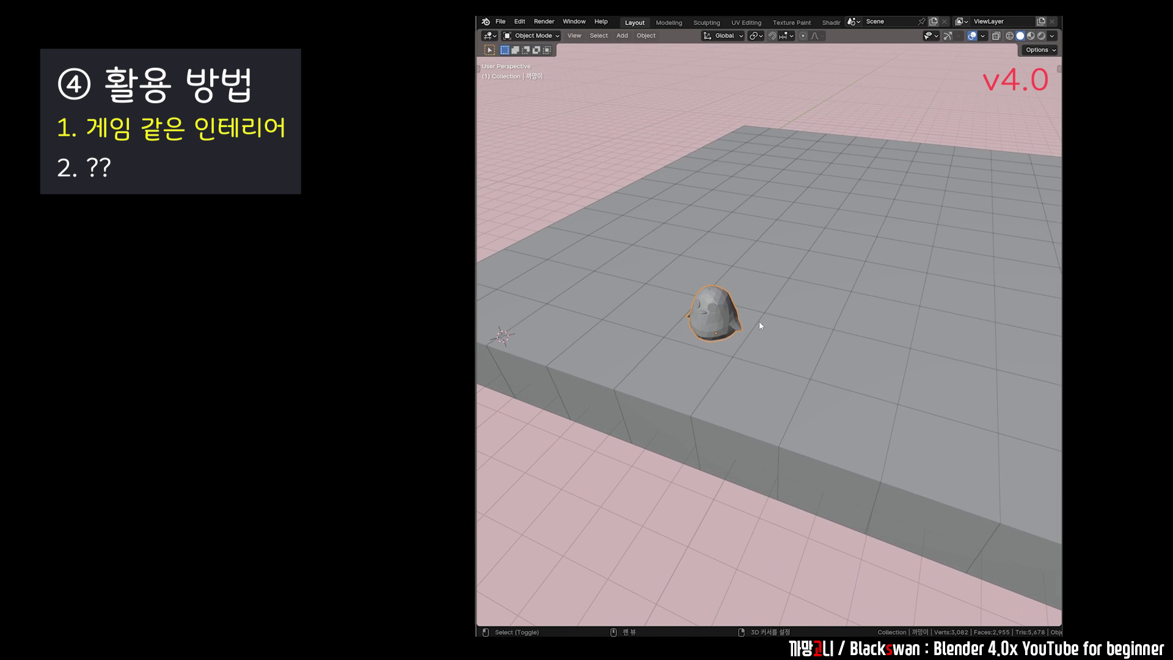
pyautogui.hotkey('shift', 'd')
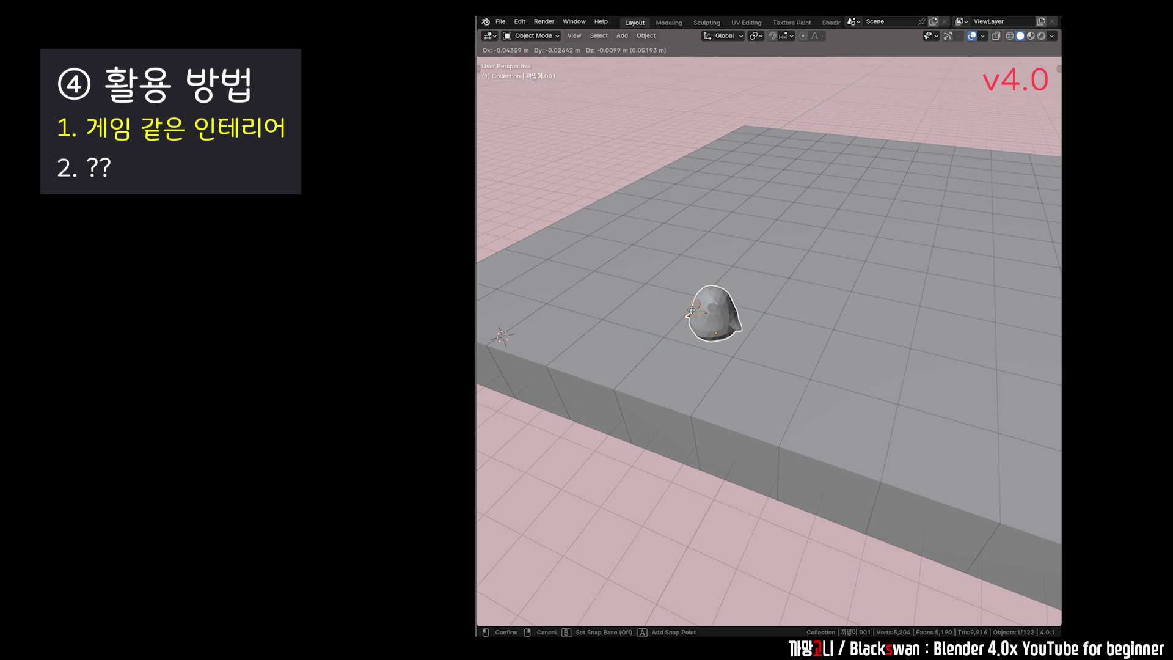
pyautogui.click(788, 274)
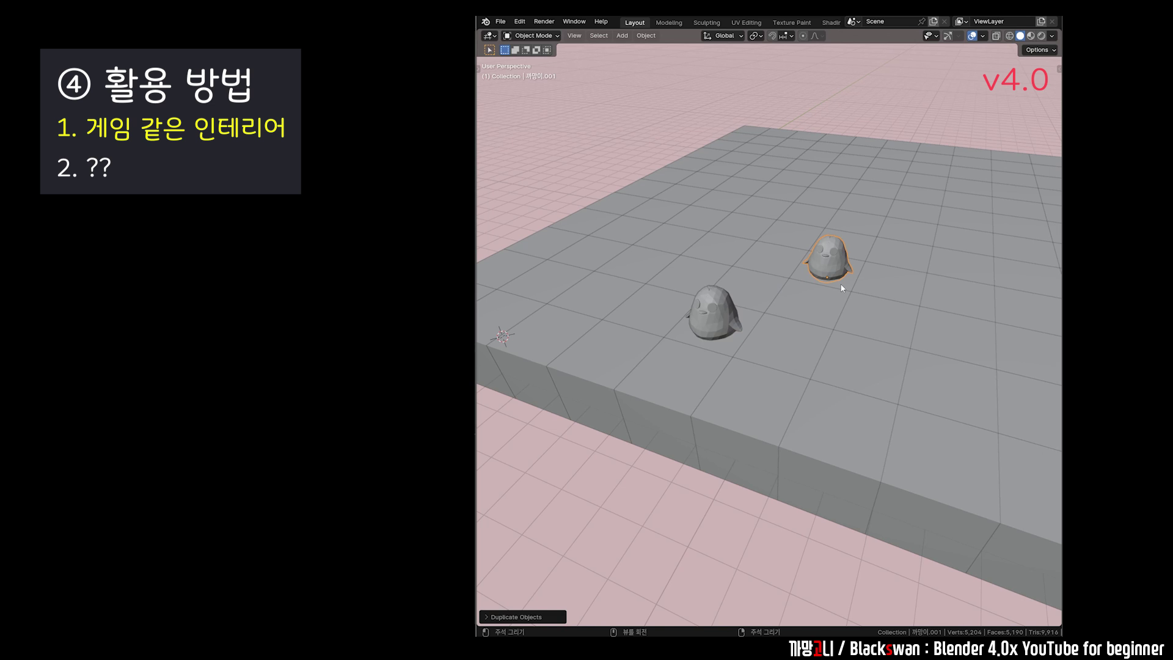
pyautogui.hotkey('shift', 'd')
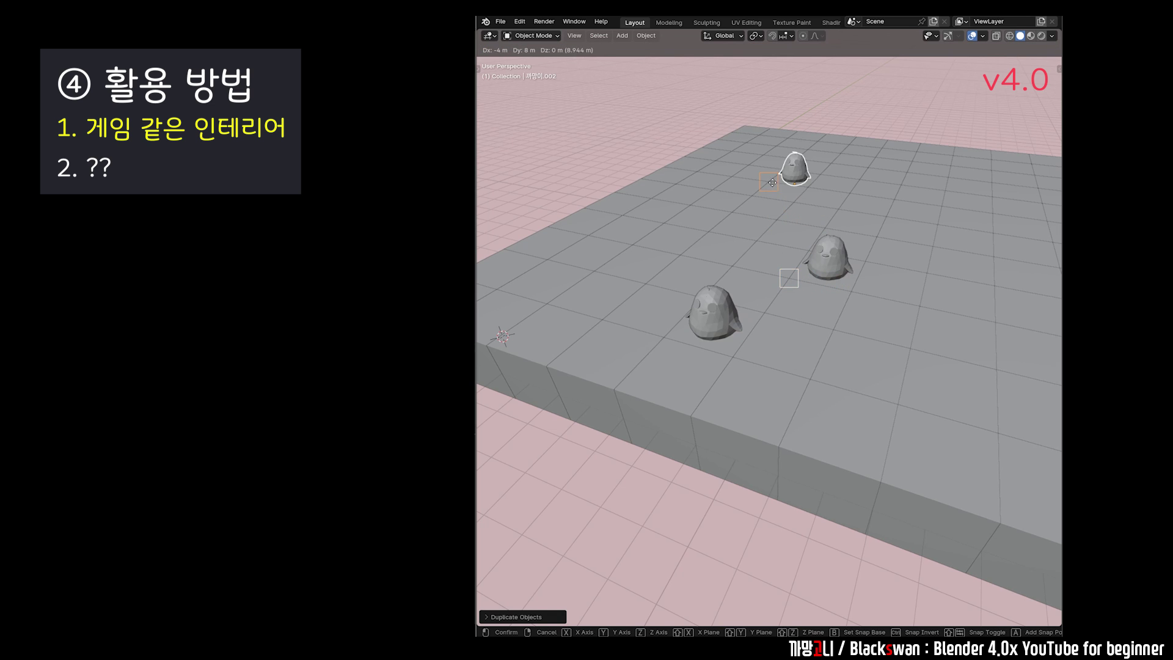
pyautogui.click(772, 182)
pyautogui.moveTo(810, 244)
pyautogui.mouseDown(button='middle')
pyautogui.moveTo(802, 383)
pyautogui.moveTo(731, 335)
pyautogui.moveTo(825, 288)
pyautogui.moveTo(707, 296)
pyautogui.moveTo(664, 281)
pyautogui.moveTo(710, 292)
pyautogui.moveTo(742, 335)
pyautogui.mouseUp(button='middle')
# Flatten a copy of a floor cube along Z into a thin slab
pyautogui.click(748, 384)
pyautogui.press('Tab')
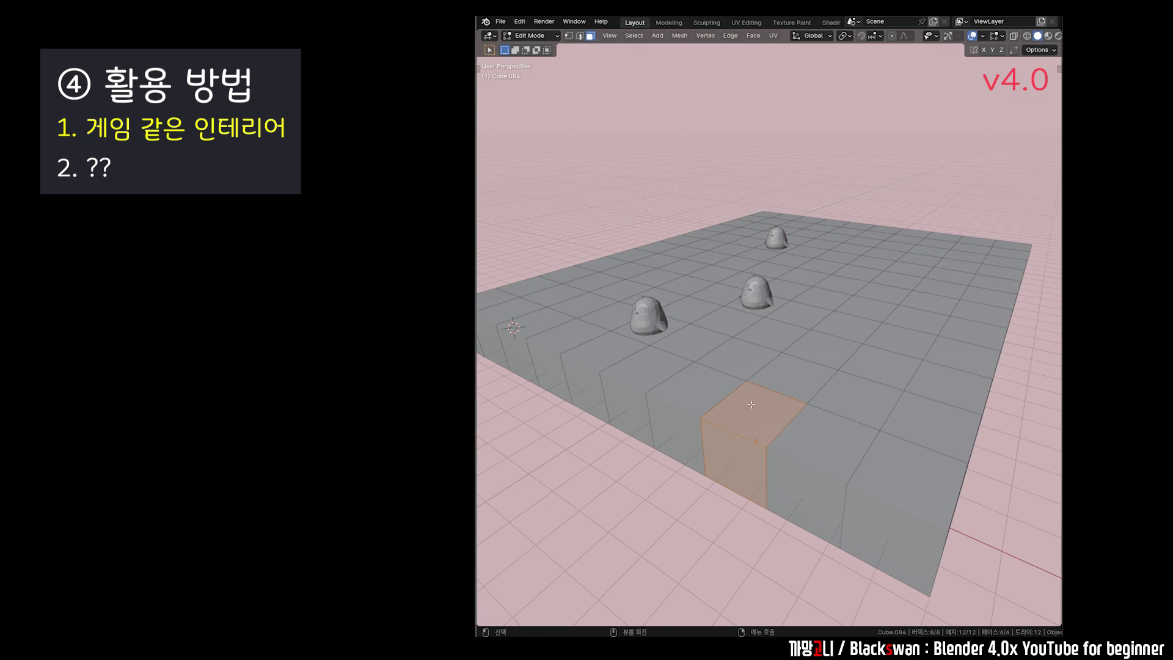
pyautogui.press('Tab')
pyautogui.press('z')
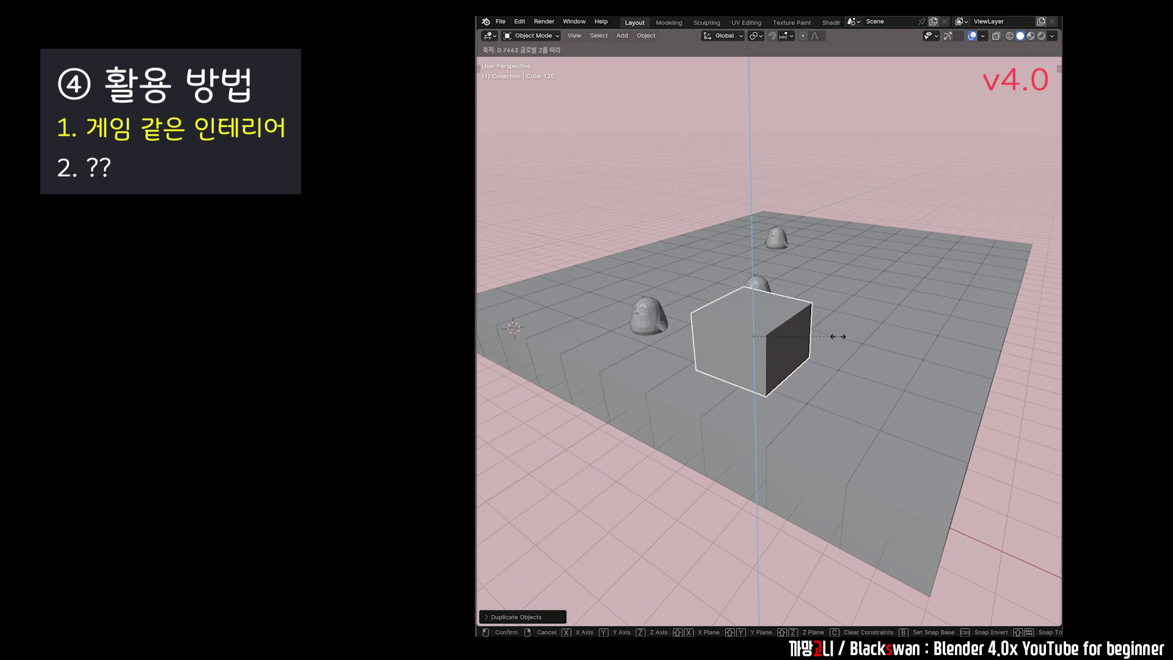
pyautogui.click(788, 357)
pyautogui.scroll(3, 787, 356)
# Select the slab's bottom face in Edit Mode and subdivide it
pyautogui.press('Tab')
pyautogui.moveTo(786, 357); pyautogui.dragTo(776, 295, button='middle')
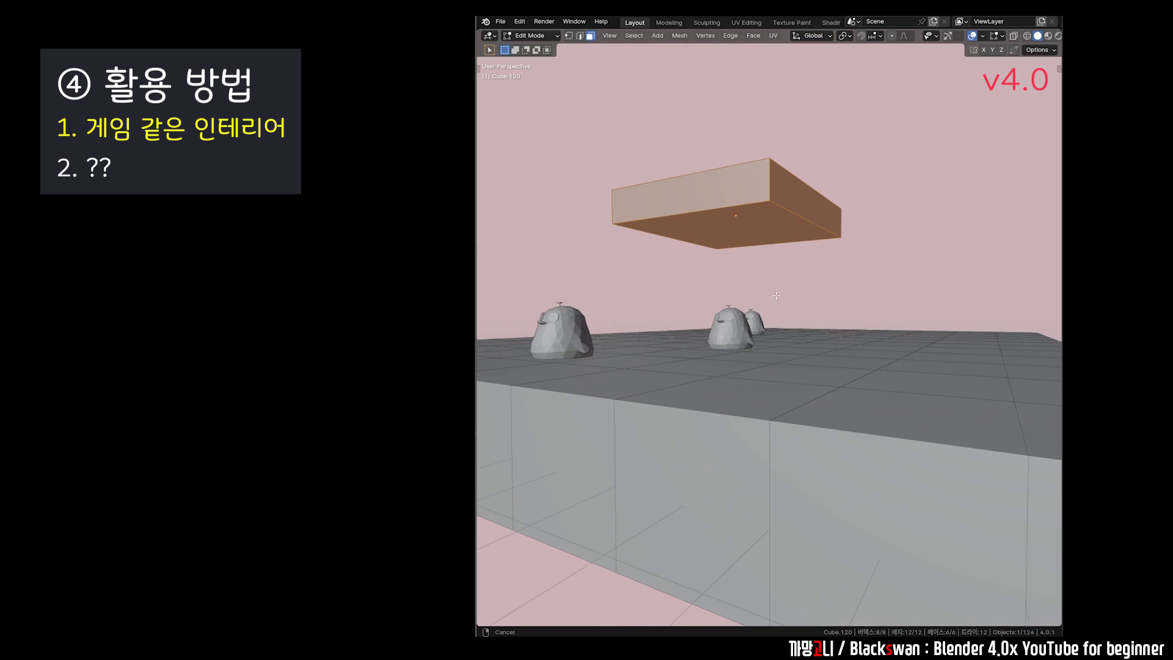
pyautogui.click(774, 235)
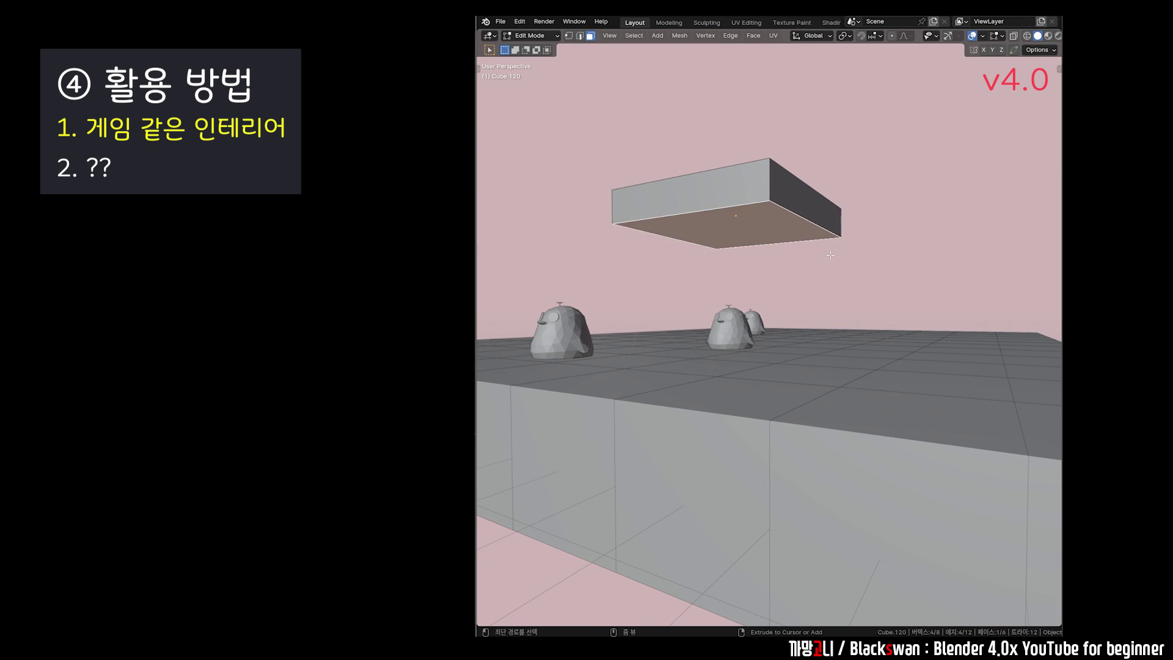
pyautogui.rightClick(774, 235)
pyautogui.click(717, 261)
# Inset the subdivided bottom faces and extrude four legs downward to form a table
pyautogui.press('i')
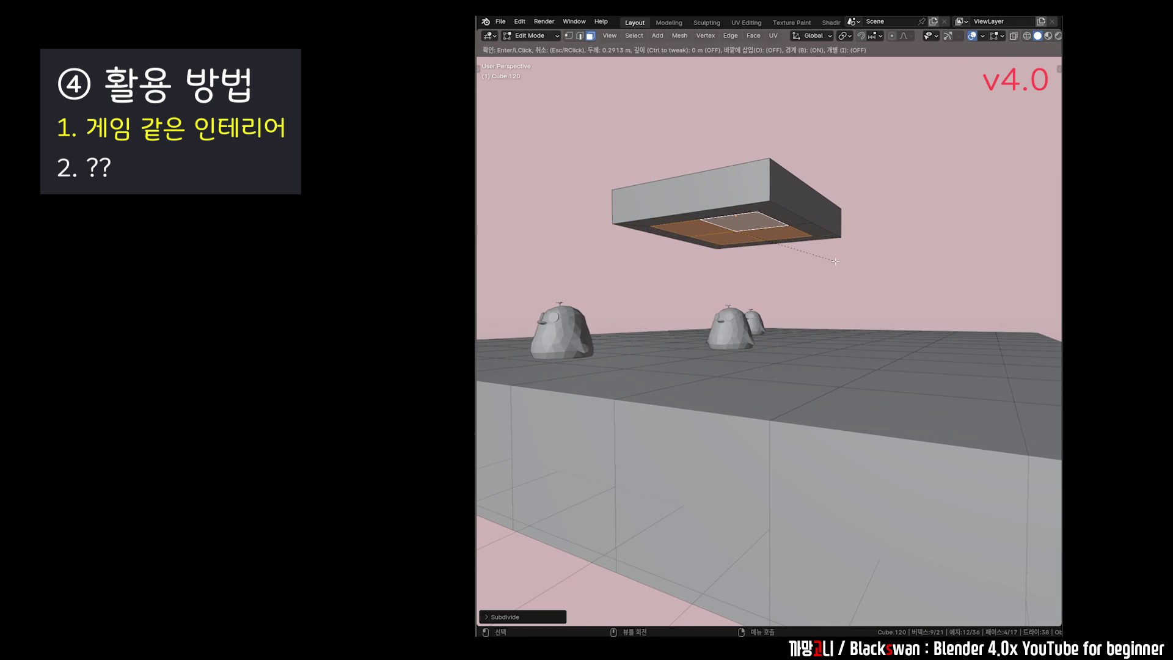
pyautogui.click(834, 260)
pyautogui.press('e')
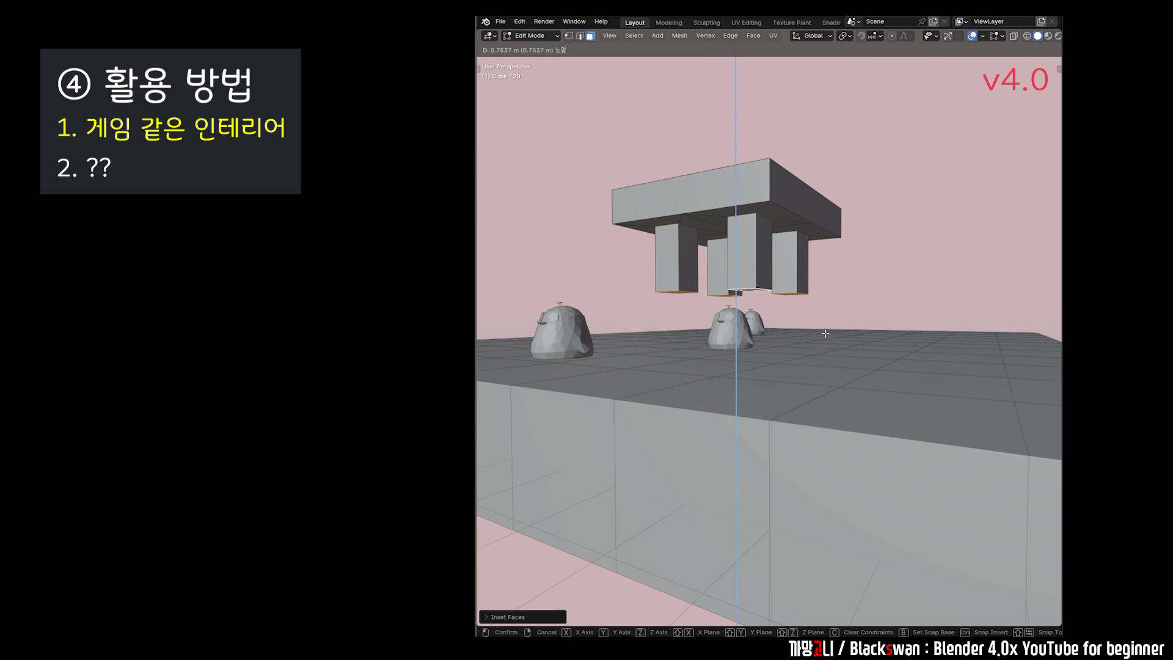
pyautogui.click(825, 333)
pyautogui.scroll(-5, 812, 305)
pyautogui.press('Tab')
pyautogui.moveTo(800, 281)
pyautogui.mouseDown(button='middle')
pyautogui.moveTo(763, 299)
pyautogui.moveTo(775, 264)
pyautogui.moveTo(772, 304)
pyautogui.moveTo(777, 218)
pyautogui.mouseUp(button='middle')
# Move the table with snapping so it rests on the tiled penguin floor
pyautogui.press('g')
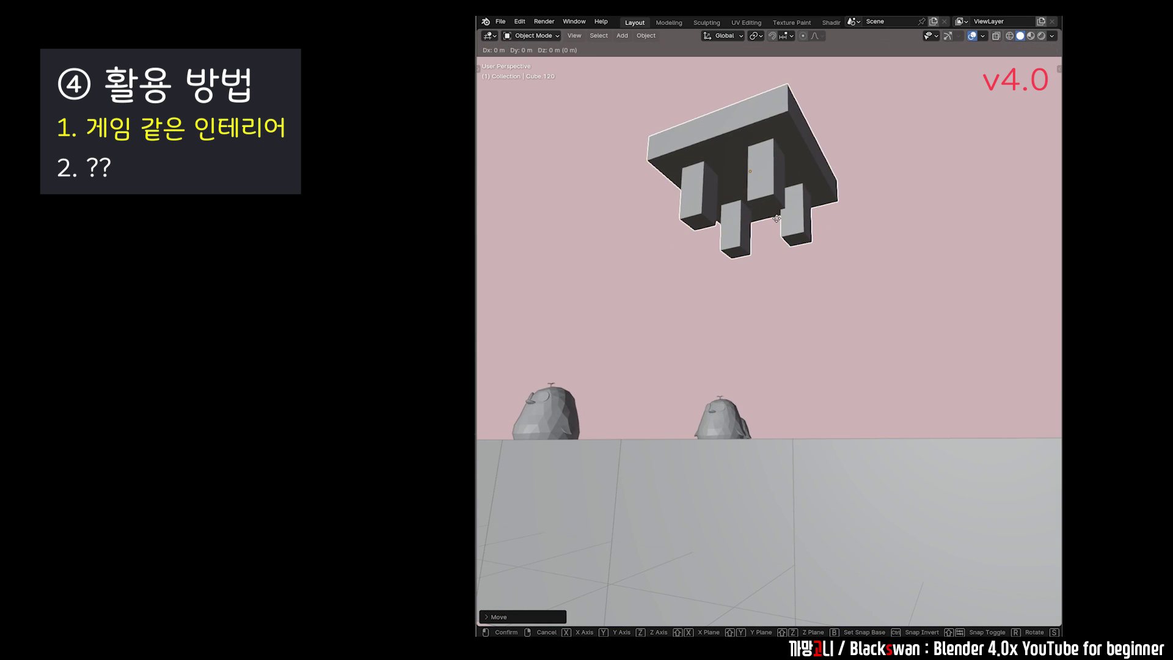
pyautogui.scroll(-3, 774, 201)
pyautogui.scroll(-3, 774, 201)
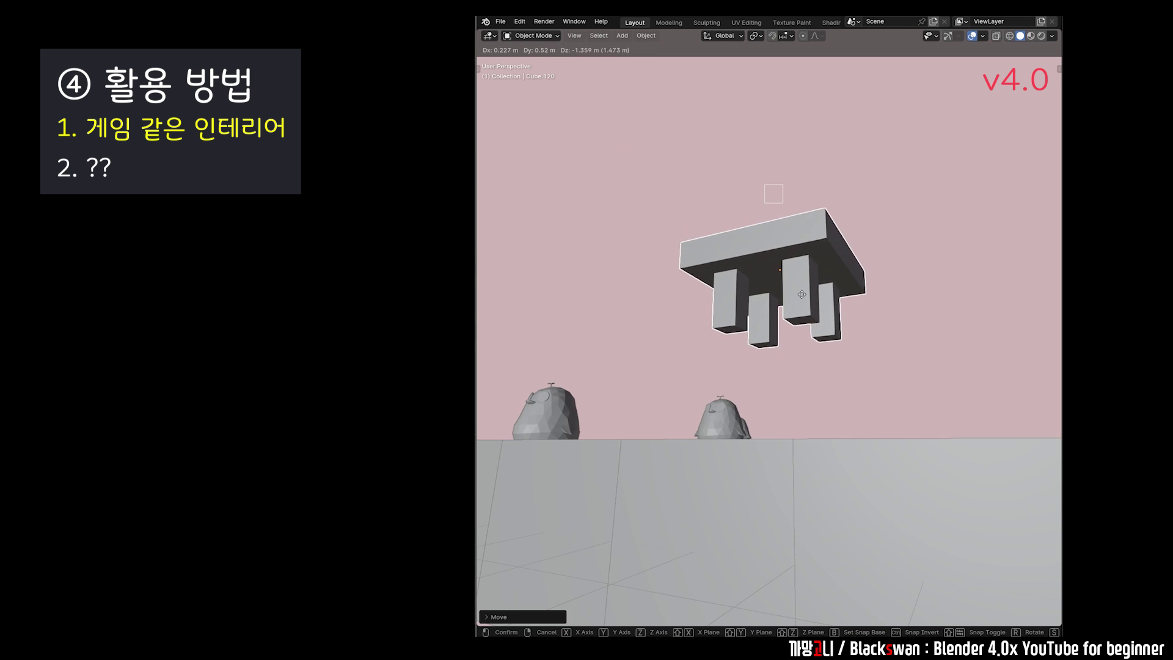
pyautogui.moveTo(774, 201); pyautogui.dragTo(763, 343, button='middle')
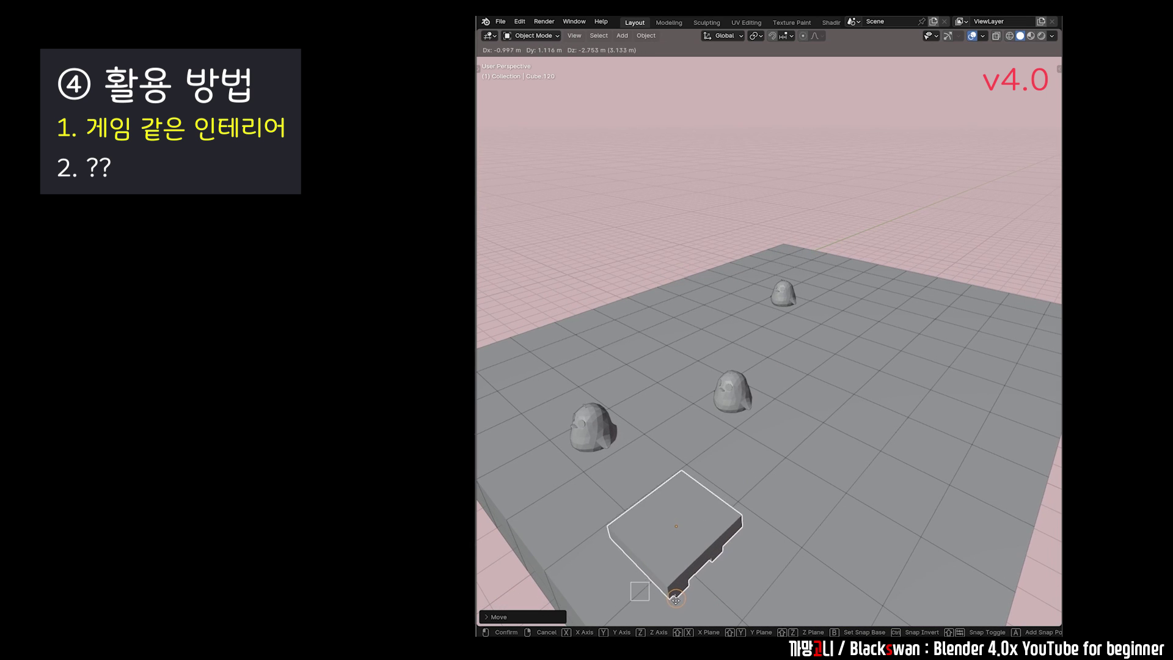
pyautogui.click(675, 598)
pyautogui.scroll(-3, 703, 568)
pyautogui.moveTo(722, 544); pyautogui.dragTo(755, 331, button='middle')
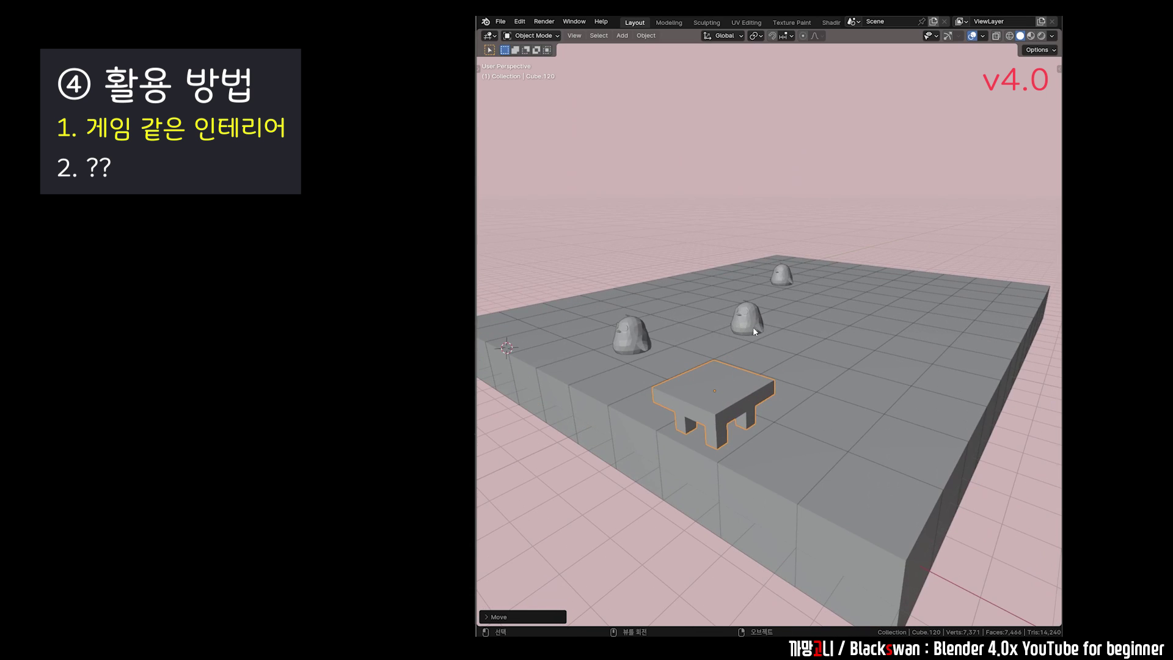
pyautogui.moveTo(752, 387)
pyautogui.mouseDown(button='middle')
pyautogui.moveTo(753, 406)
pyautogui.moveTo(714, 342)
pyautogui.moveTo(726, 383)
pyautogui.mouseUp(button='middle')
pyautogui.scroll(2, 736, 364)
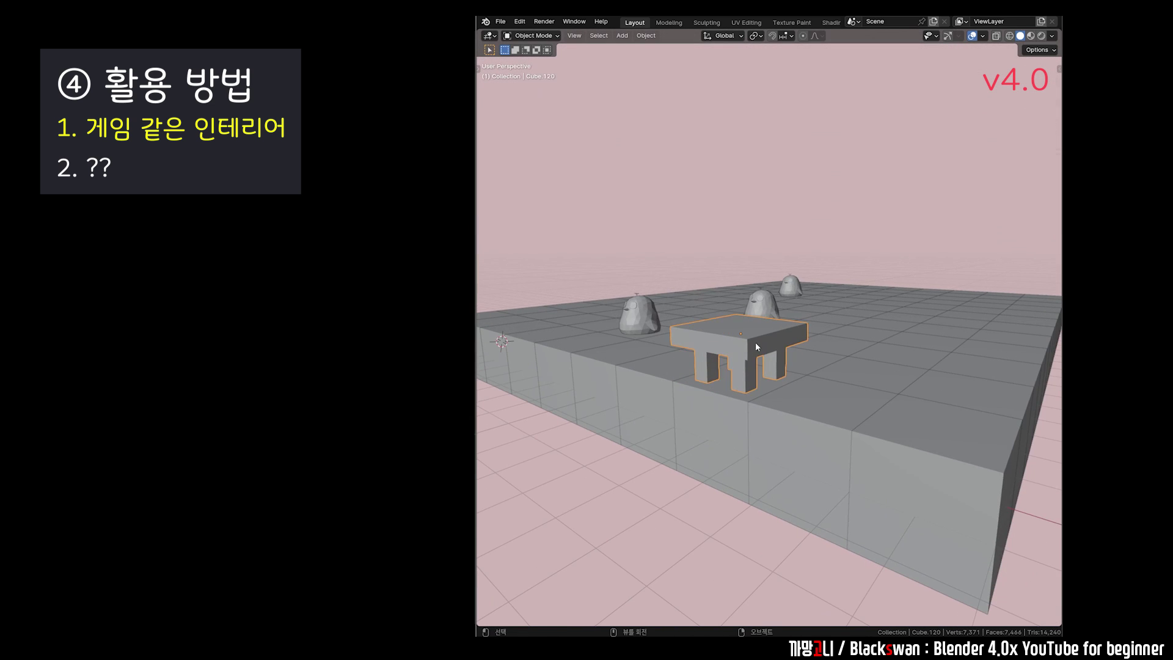
pyautogui.moveTo(756, 347); pyautogui.dragTo(760, 371, button='middle')
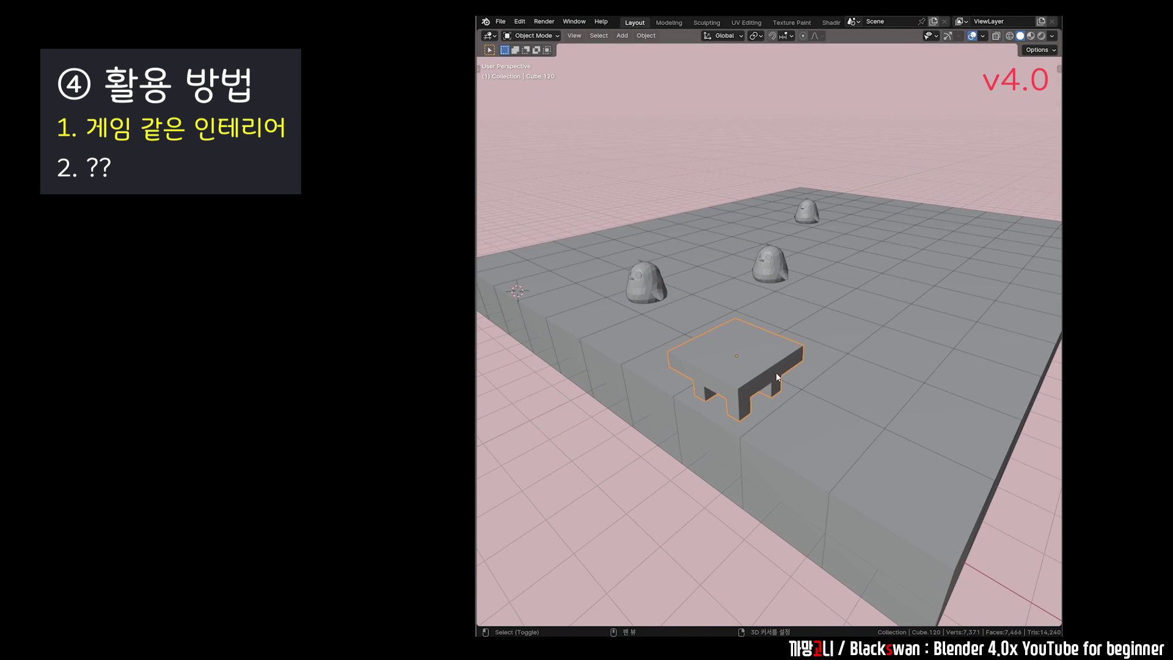
# Duplicate the table and snap the copy right beside the first one
pyautogui.hotkey('shift', 'd')
pyautogui.click(866, 309)
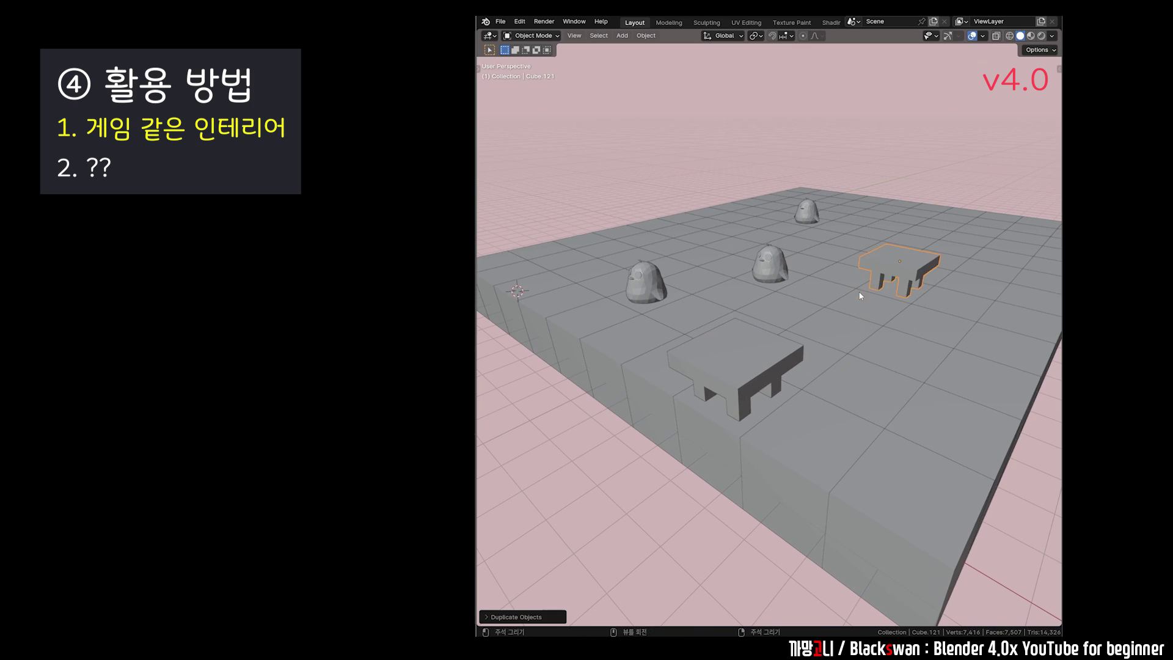
pyautogui.moveTo(866, 309)
pyautogui.mouseDown(button='middle')
pyautogui.moveTo(844, 354)
pyautogui.moveTo(746, 408)
pyautogui.moveTo(833, 386)
pyautogui.moveTo(775, 385)
pyautogui.moveTo(815, 406)
pyautogui.moveTo(819, 342)
pyautogui.moveTo(713, 391)
pyautogui.moveTo(764, 359)
pyautogui.mouseUp(button='middle')
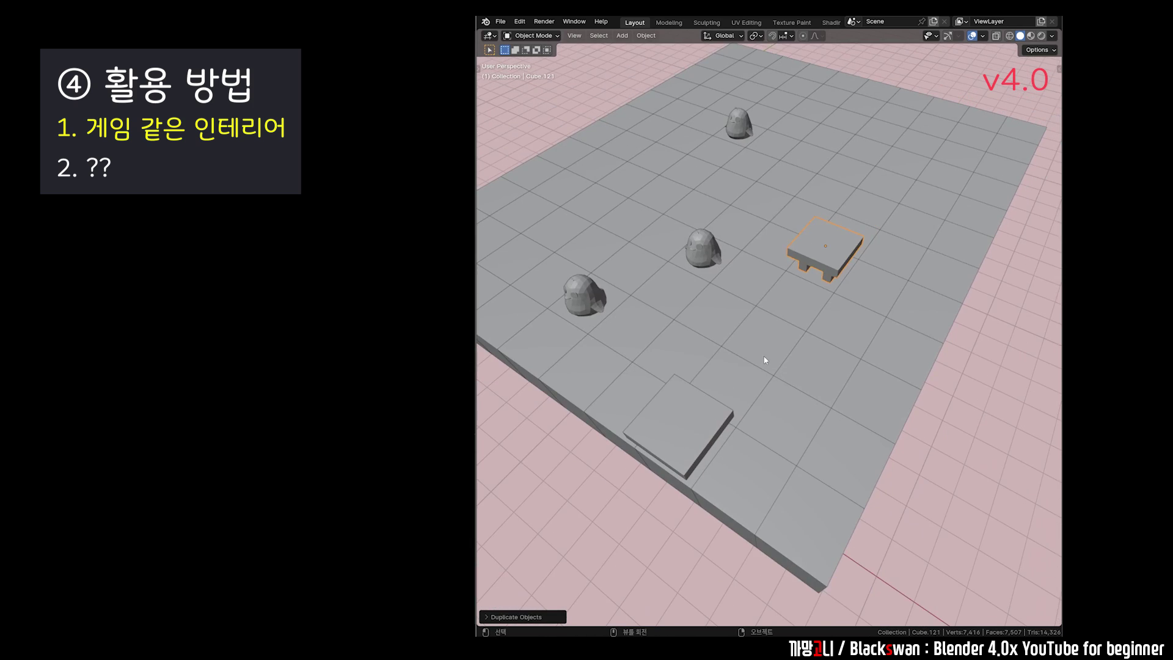
pyautogui.press('g')
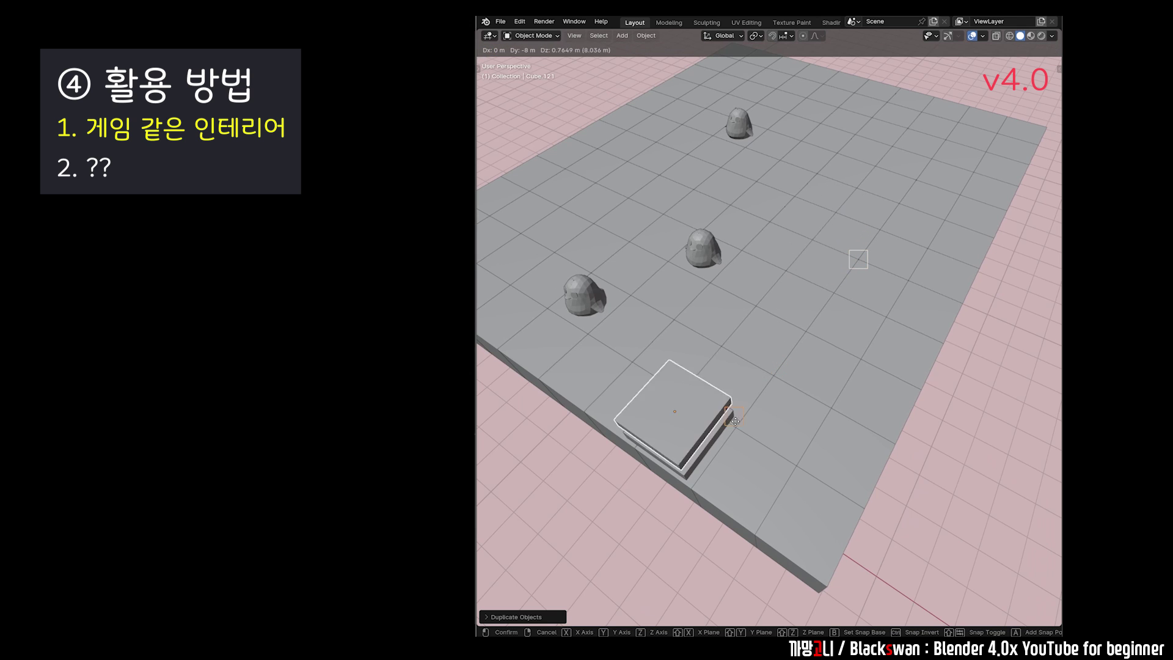
pyautogui.click(775, 385)
pyautogui.moveTo(775, 385)
pyautogui.mouseDown(button='middle')
pyautogui.moveTo(673, 389)
pyautogui.moveTo(810, 378)
pyautogui.moveTo(848, 386)
pyautogui.moveTo(748, 395)
pyautogui.mouseUp(button='middle')
pyautogui.click(848, 387)
pyautogui.moveTo(836, 262); pyautogui.dragTo(845, 305, button='middle')
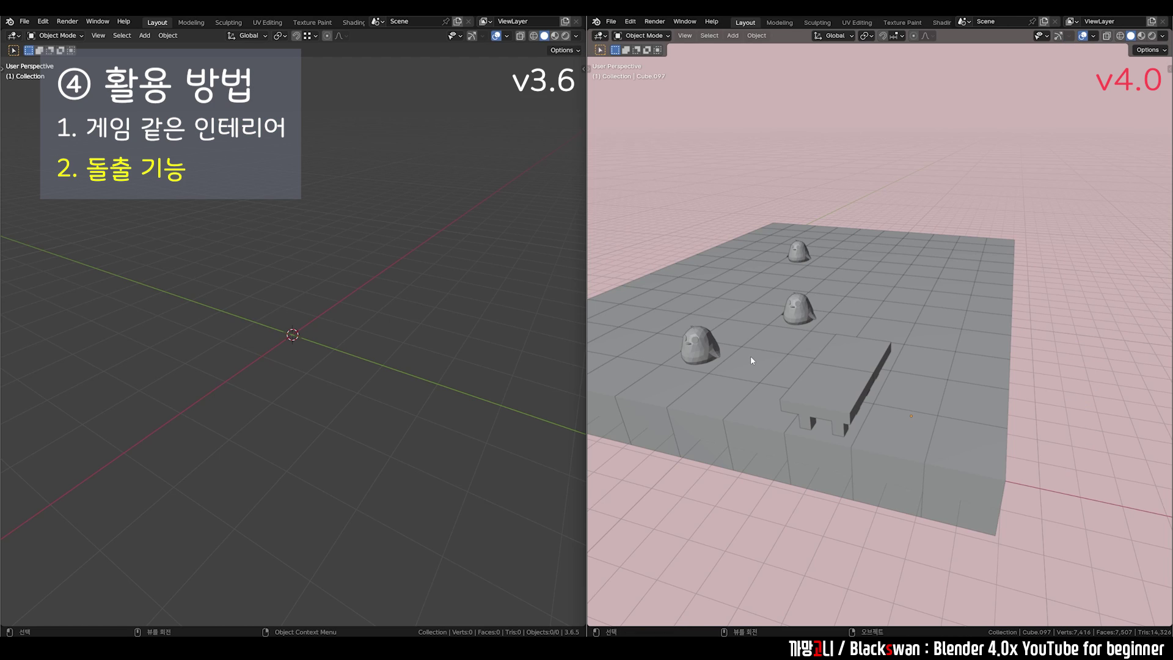
# Add a plane in the 3.6 scene and stretch it along X into a long strip
pyautogui.moveTo(750, 361)
pyautogui.mouseDown(button='middle')
pyautogui.moveTo(831, 348)
pyautogui.moveTo(802, 351)
pyautogui.mouseUp(button='middle')
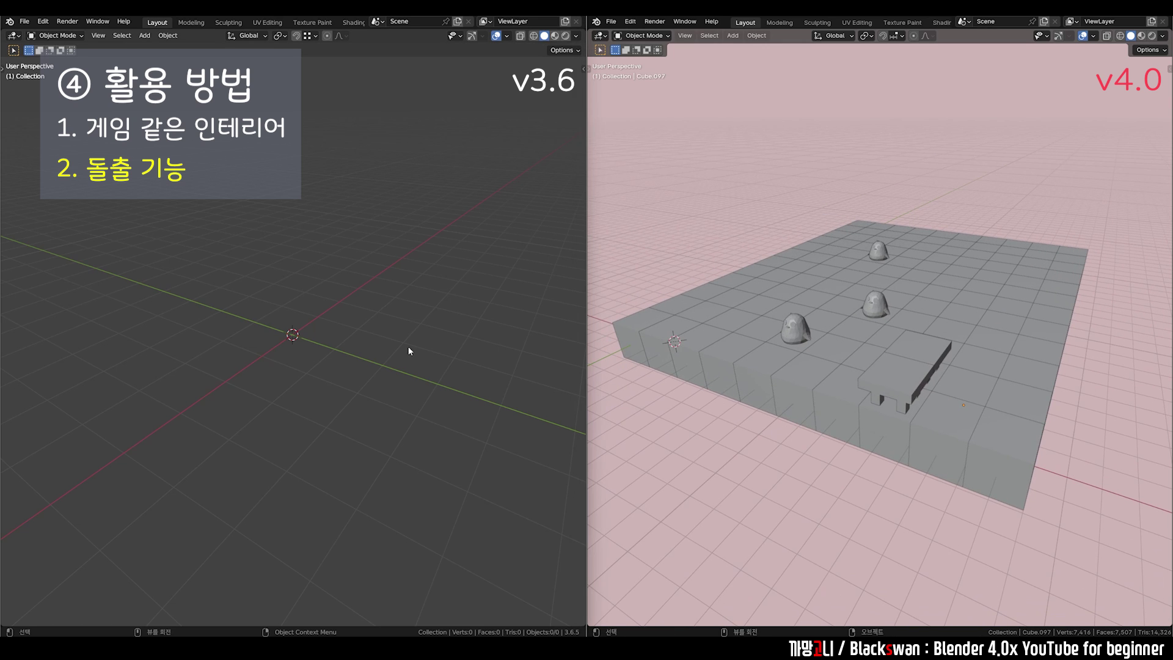
pyautogui.hotkey('shift', 'a')
pyautogui.click(353, 314)
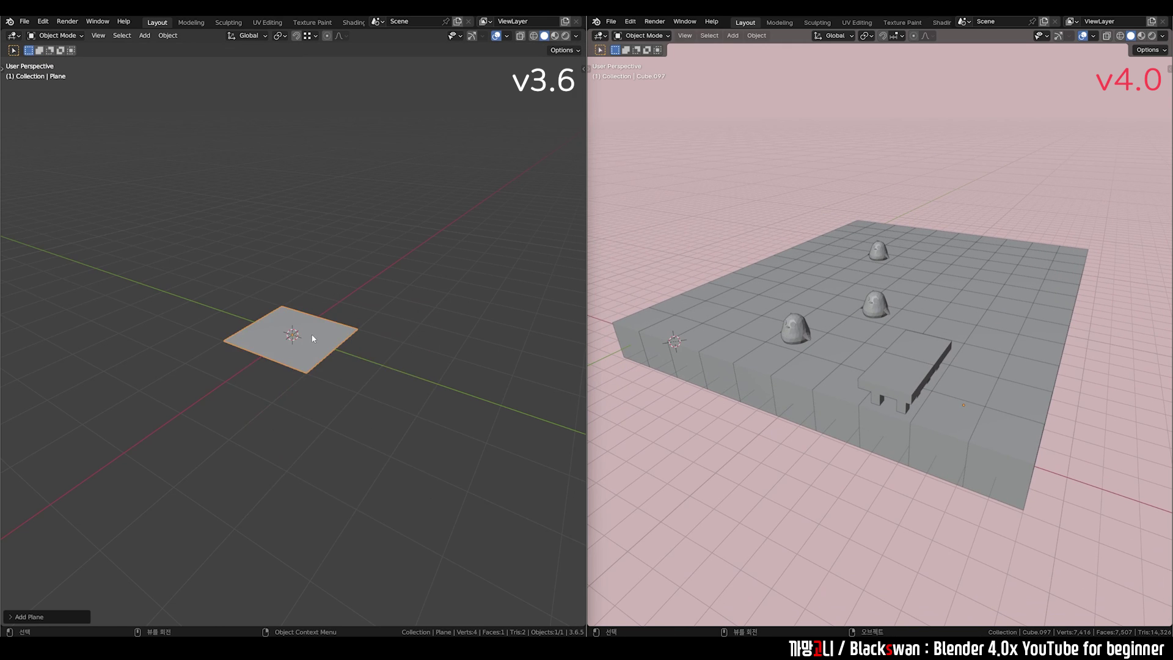
pyautogui.press('s')
pyautogui.press('x')
pyautogui.click(424, 387)
pyautogui.moveTo(424, 388)
pyautogui.mouseDown(button='middle')
pyautogui.moveTo(405, 302)
pyautogui.moveTo(387, 361)
pyautogui.mouseUp(button='middle')
# Loop-cut the strip crosswise many times and select a corner vertex at its end
pyautogui.press('Tab')
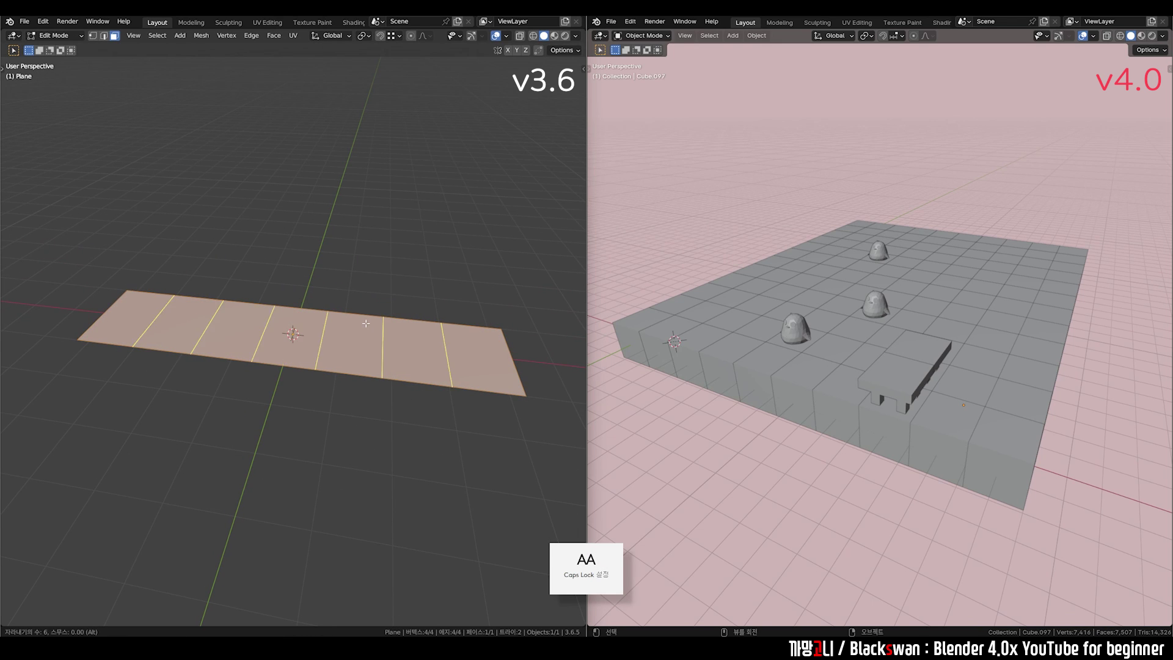
pyautogui.click(365, 323)
pyautogui.moveTo(365, 324); pyautogui.dragTo(206, 334, button='middle')
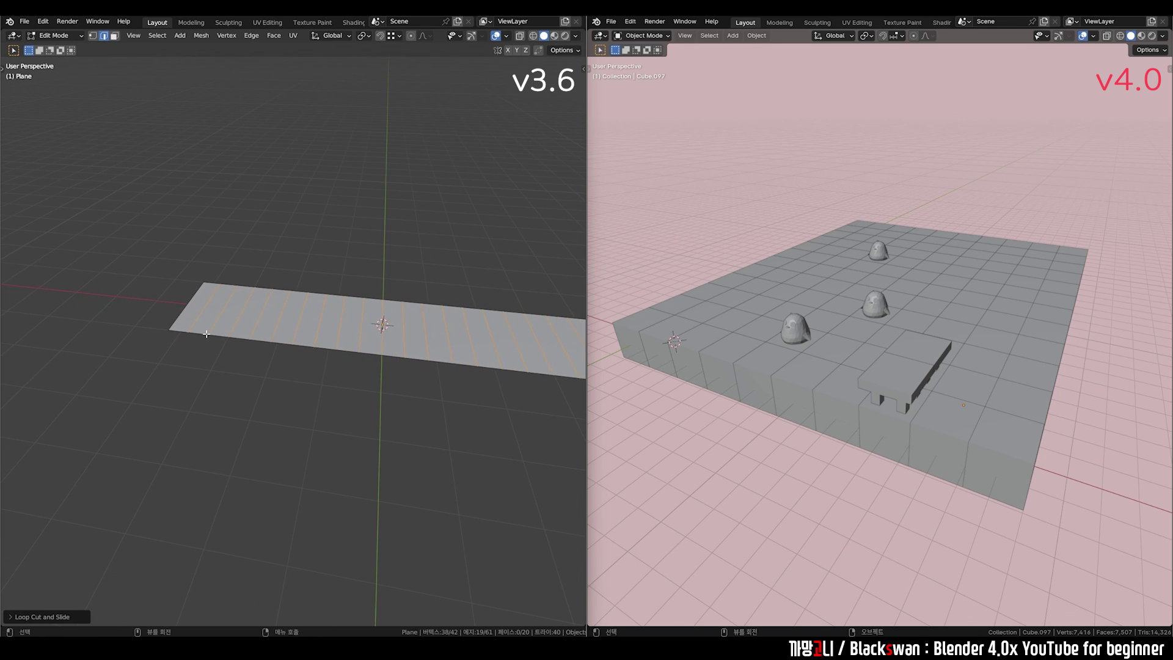
pyautogui.moveTo(185, 340); pyautogui.dragTo(187, 334)
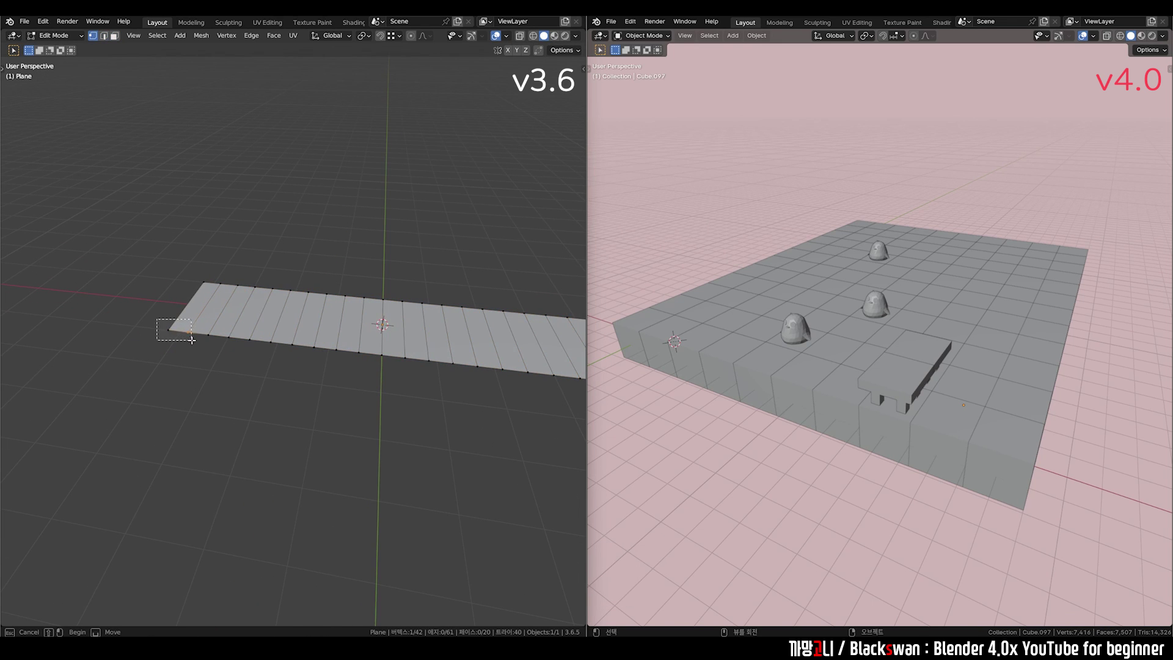
pyautogui.press('Tab')
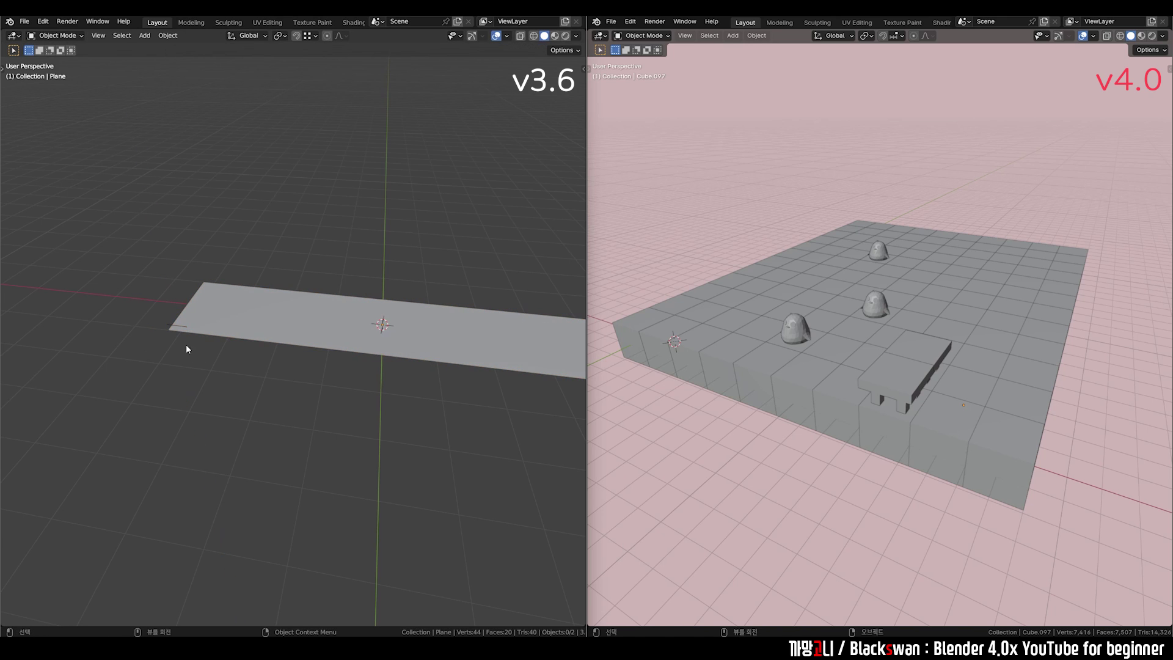
pyautogui.press('Tab')
# Extrude the small end block, show wireframe, and nudge the box to the strip's end
pyautogui.press('e')
pyautogui.click(193, 289)
pyautogui.press('Tab')
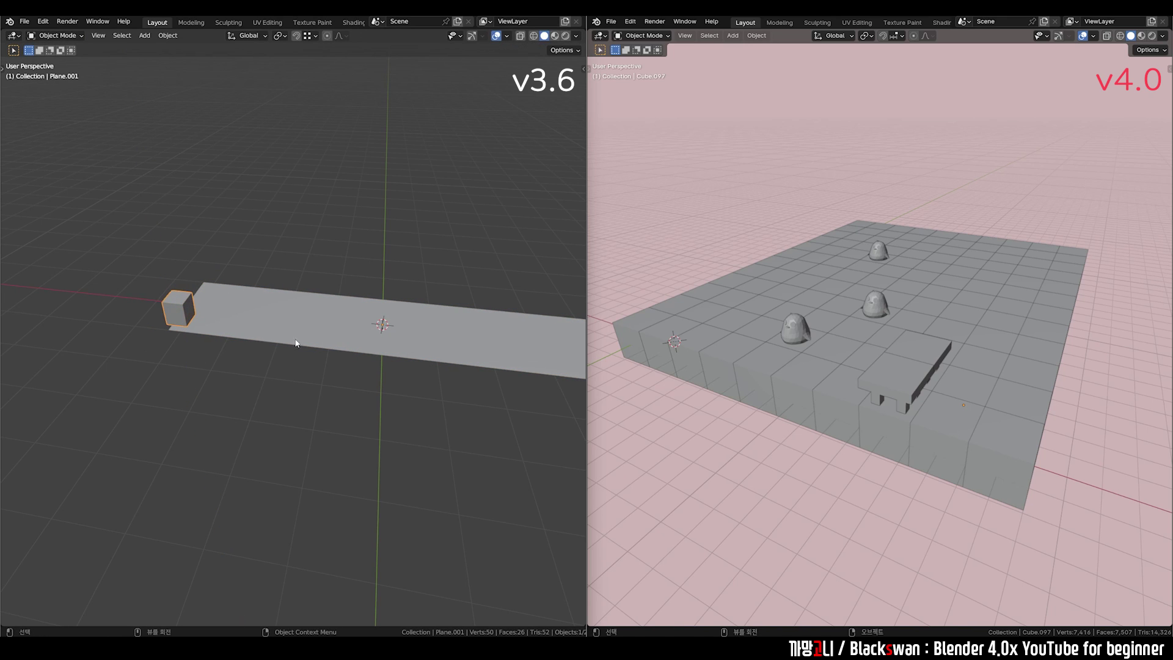
pyautogui.moveTo(297, 340); pyautogui.dragTo(241, 327, button='middle')
pyautogui.scroll(-2, 242, 327)
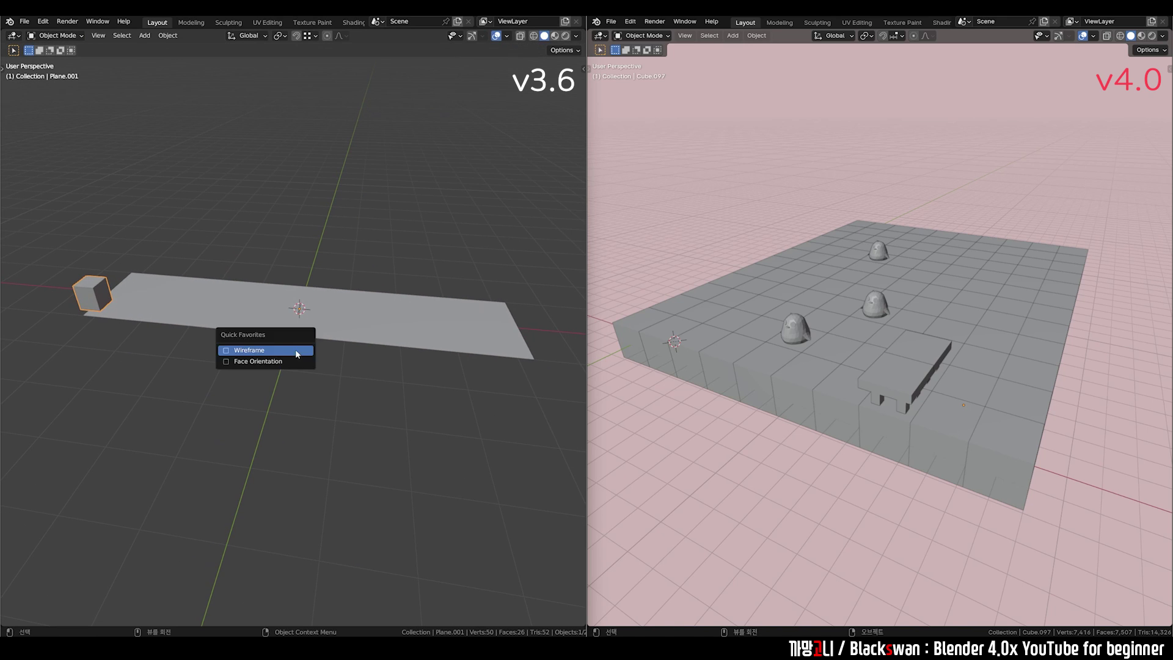
pyautogui.click(295, 349)
pyautogui.scroll(1, 278, 366)
pyautogui.moveTo(275, 373); pyautogui.dragTo(156, 288, button='middle')
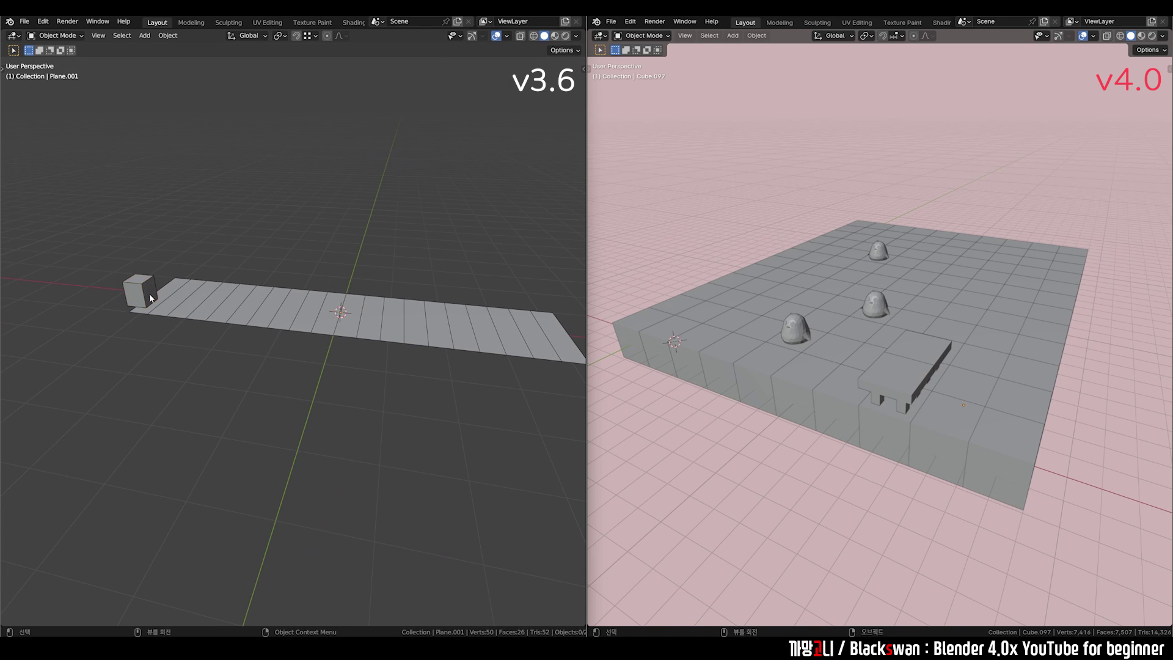
pyautogui.moveTo(147, 298); pyautogui.dragTo(149, 314)
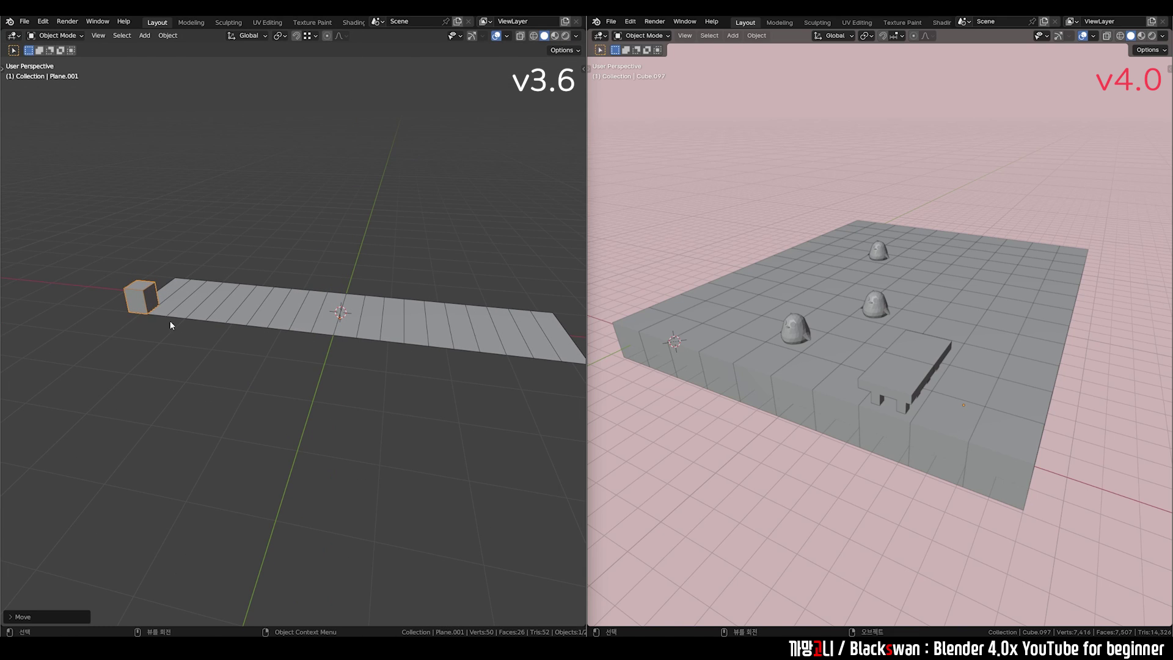
# With snapping on, extrude the box's end face along the strip into a long beam
pyautogui.press('Tab')
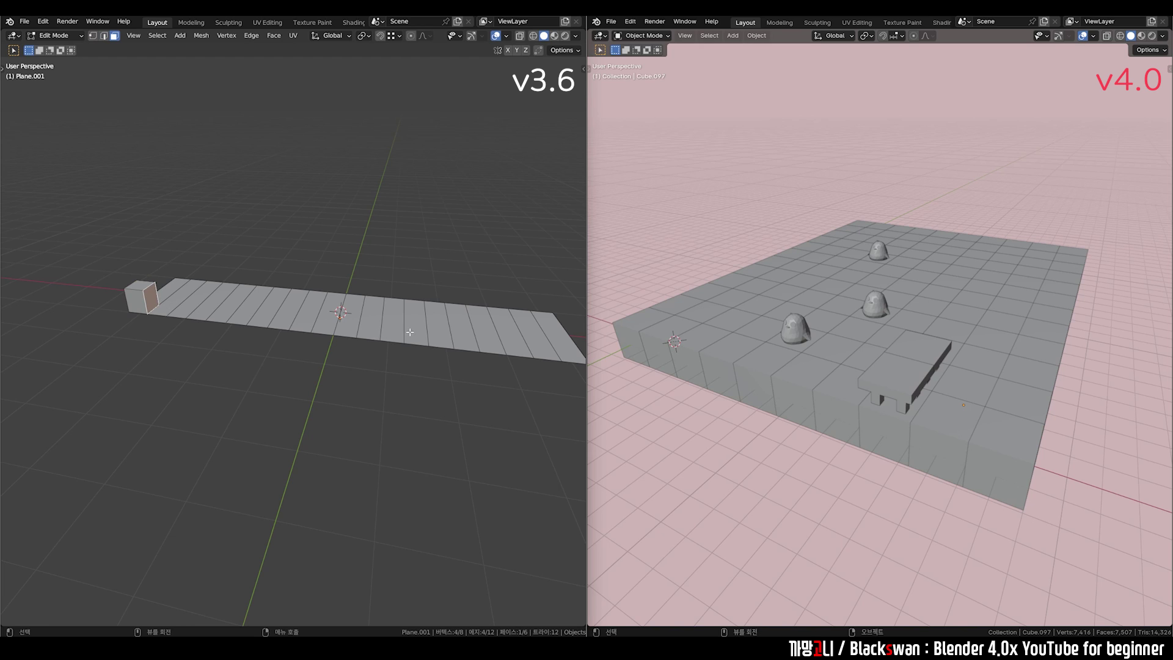
pyautogui.press('e')
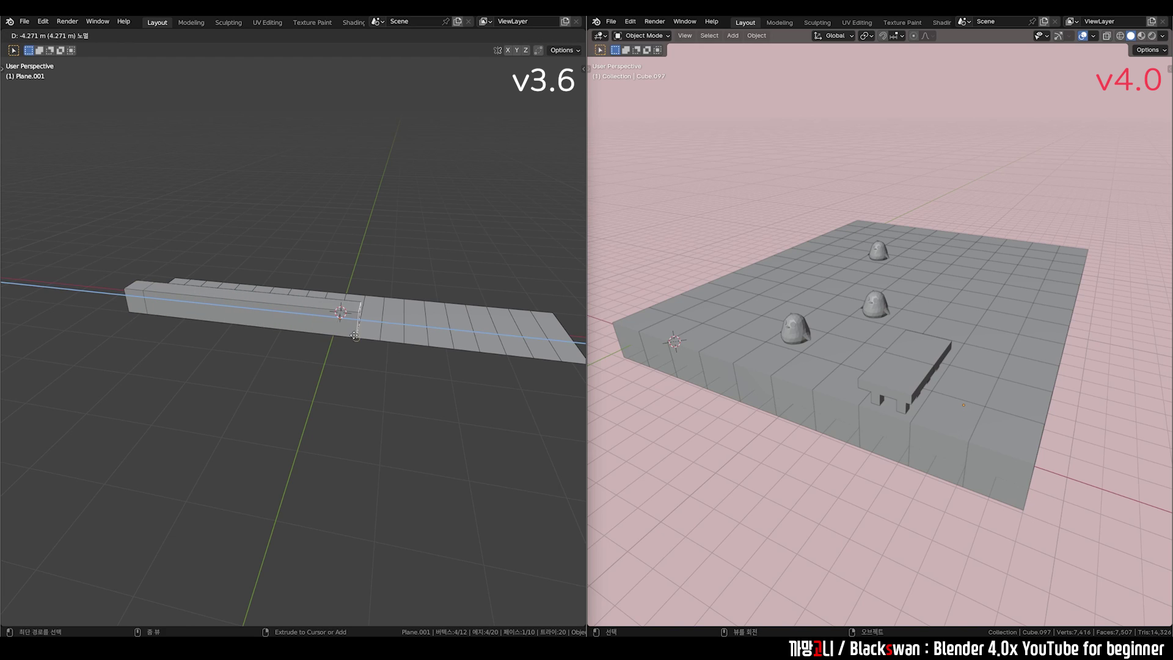
pyautogui.hotkey('ctrl', 'z')
pyautogui.click(394, 35)
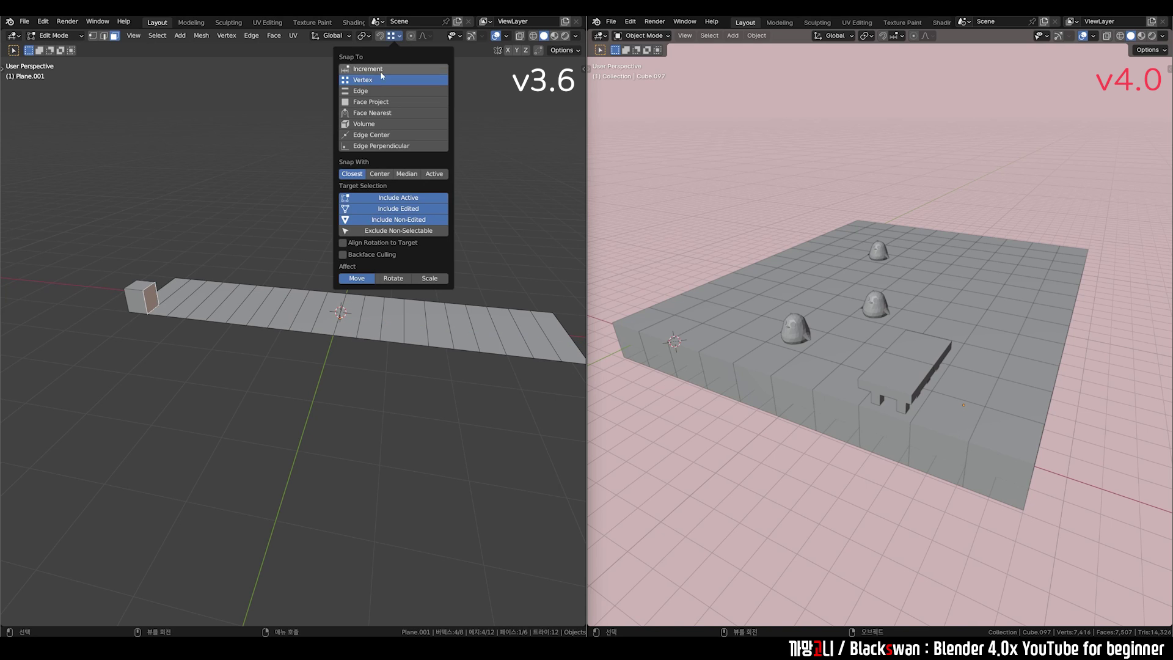
pyautogui.press('g')
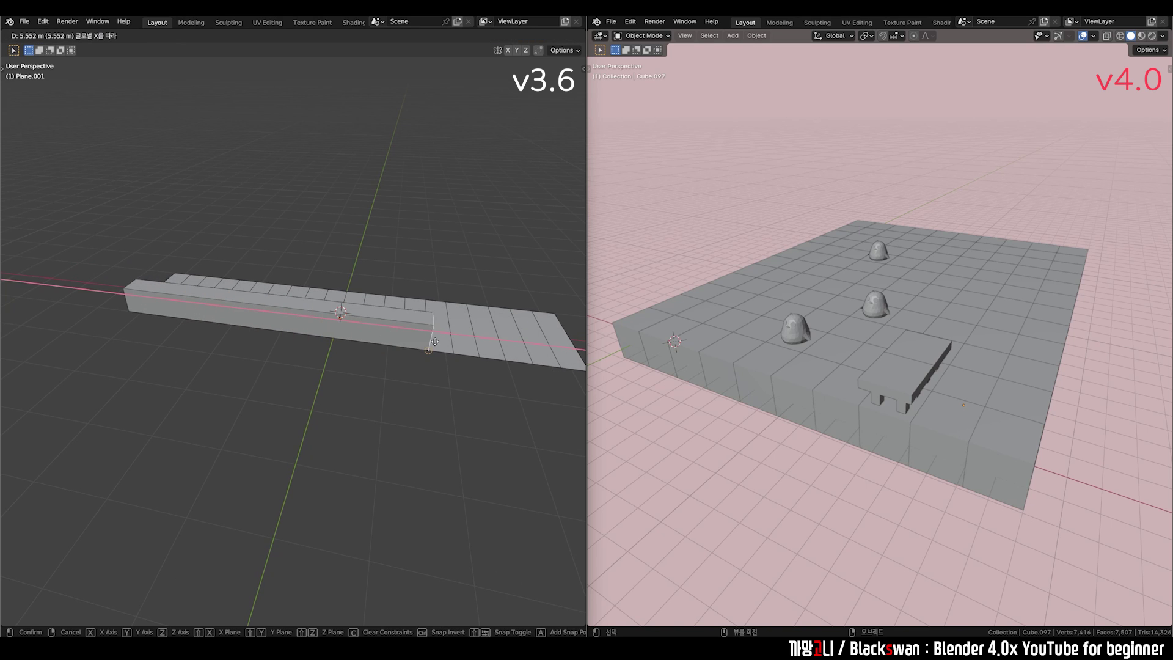
pyautogui.moveTo(491, 349); pyautogui.dragTo(415, 355, button='middle')
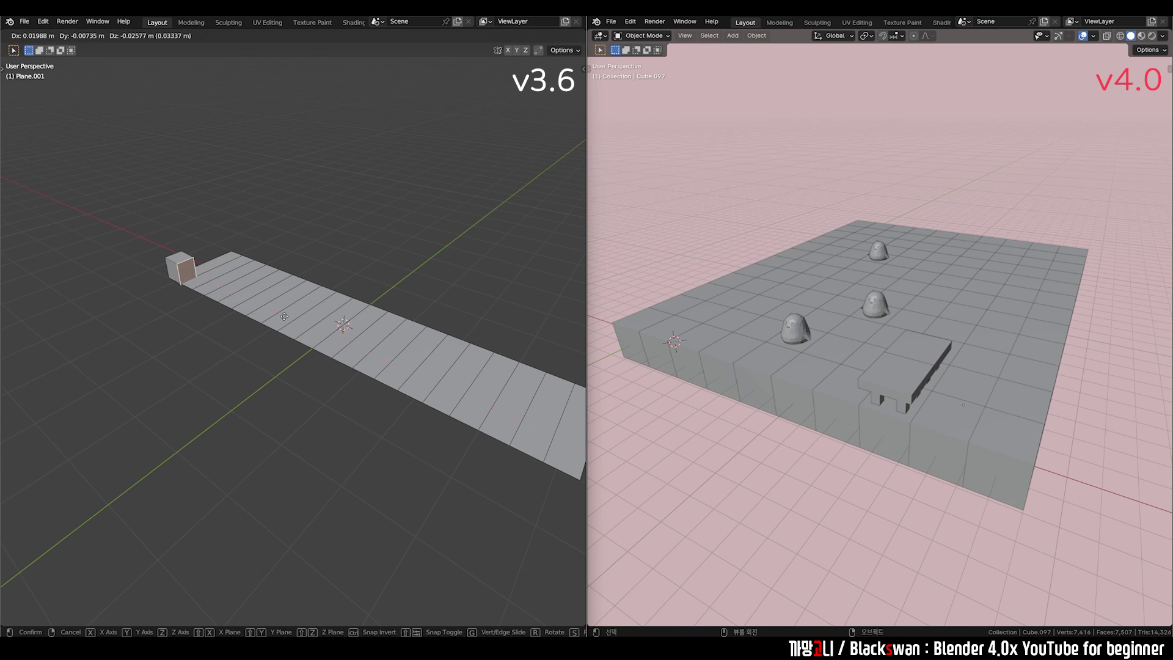
pyautogui.click(396, 382)
pyautogui.moveTo(395, 381); pyautogui.dragTo(293, 400, button='middle')
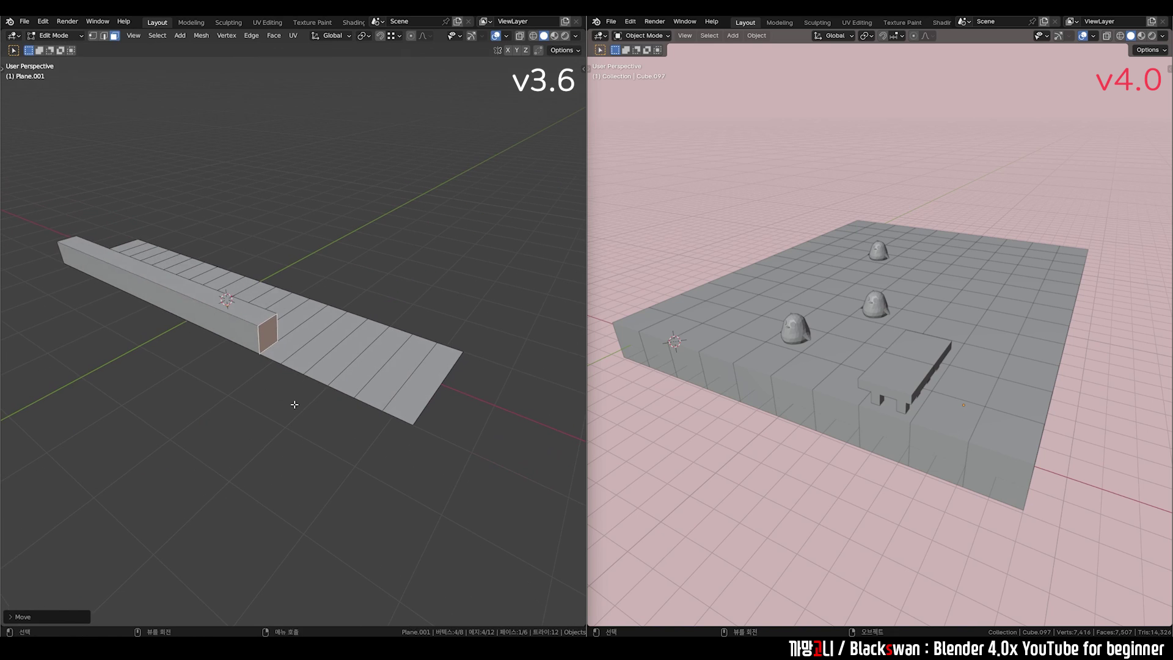
pyautogui.press('Tab')
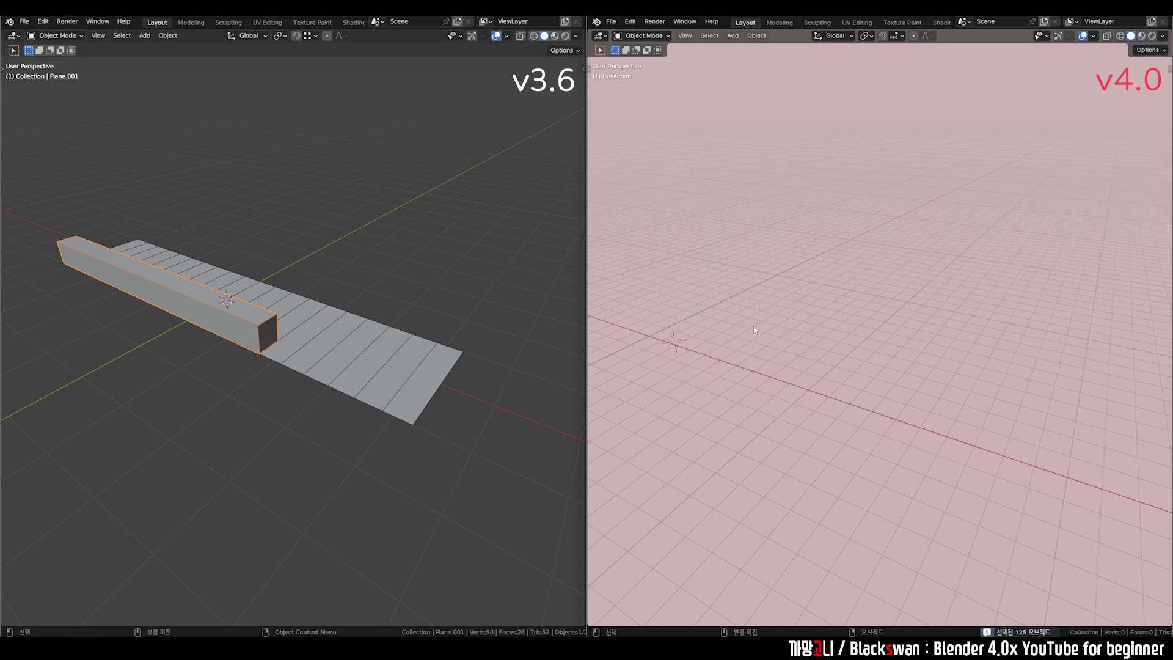
# Copy the beam and strip from the 3.6 scene and paste them into 4.0
pyautogui.keyDown('shift'); pyautogui.moveTo(8, 183); pyautogui.dragTo(363, 317); pyautogui.keyUp('shift')
pyautogui.hotkey('ctrl', 'c')
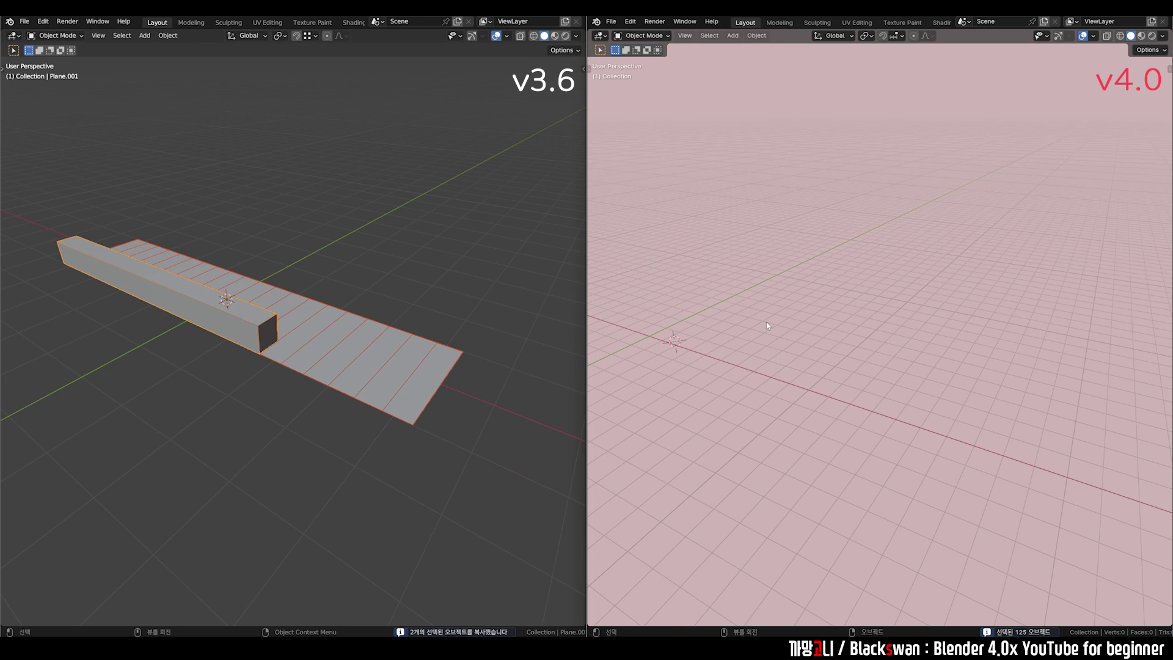
pyautogui.hotkey('ctrl', 'v')
pyautogui.press('`')
pyautogui.moveTo(834, 298); pyautogui.dragTo(747, 347, button='middle')
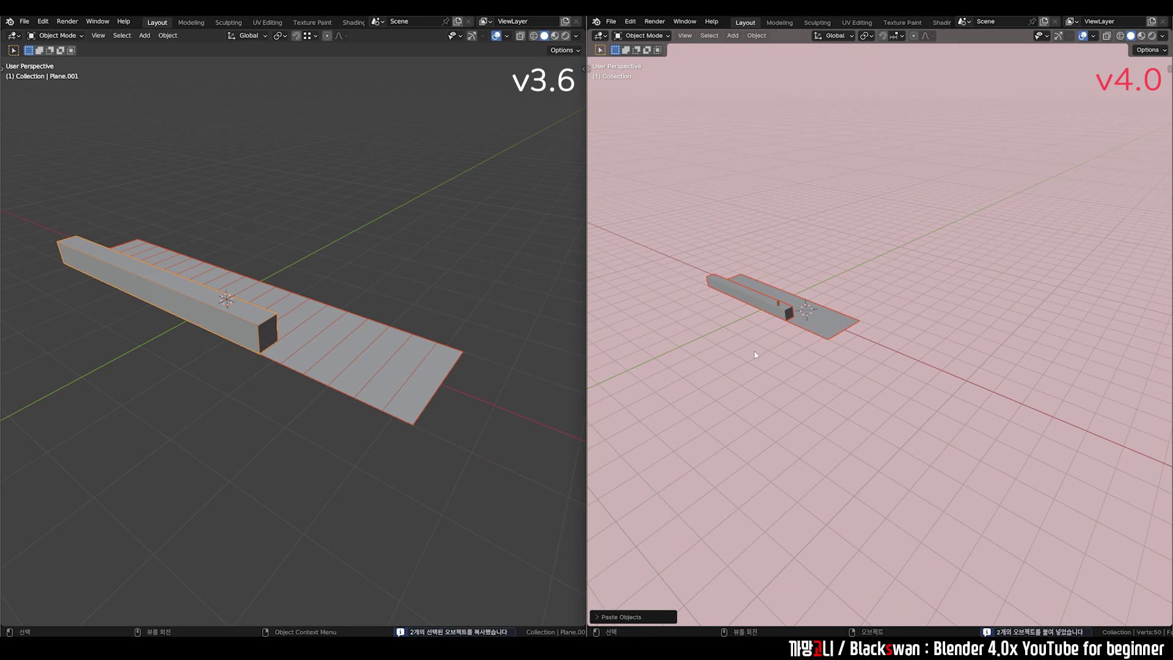
pyautogui.scroll(2, 747, 347)
pyautogui.scroll(2, 805, 392)
pyautogui.click(804, 392)
pyautogui.moveTo(804, 391); pyautogui.dragTo(861, 385, button='middle')
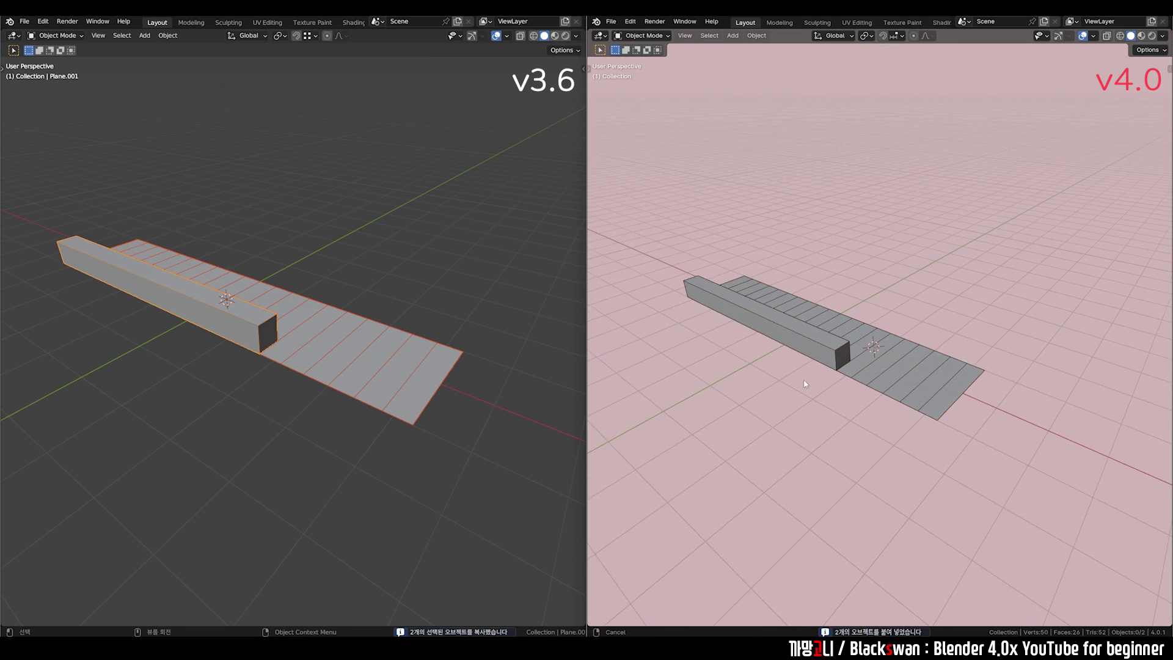
# Snap the pasted beam's end face back along X, leaving a short block
pyautogui.press('Tab')
pyautogui.press('3')
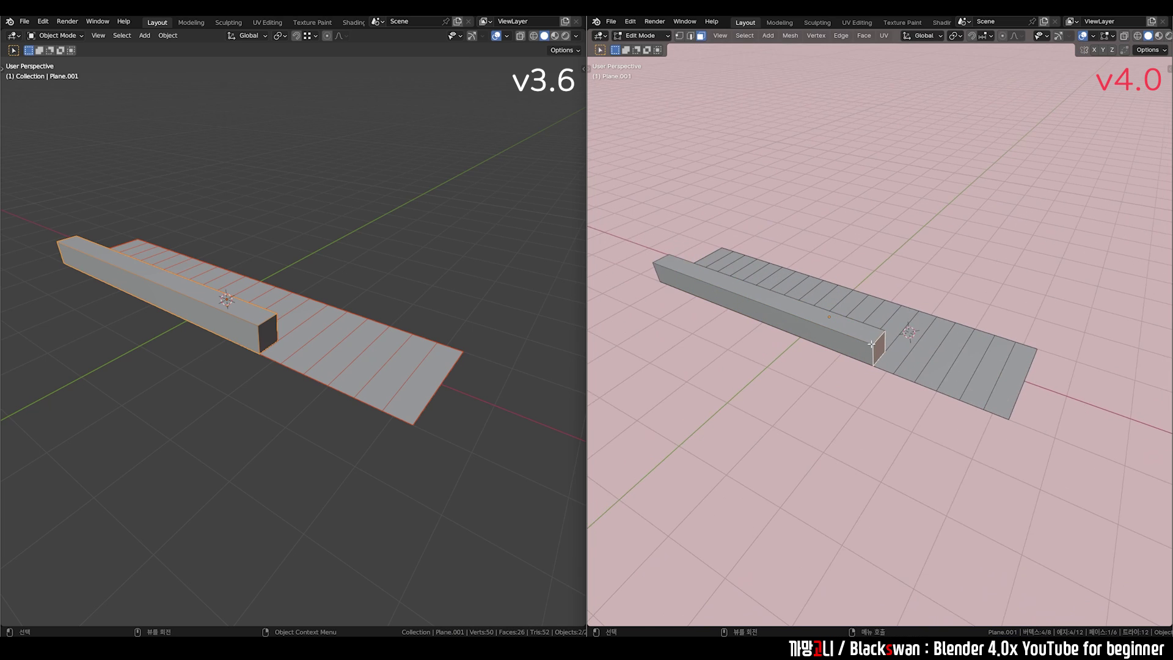
pyautogui.scroll(2, 874, 343)
pyautogui.scroll(1, 886, 339)
pyautogui.click(892, 339)
pyautogui.press('g')
pyautogui.press('x')
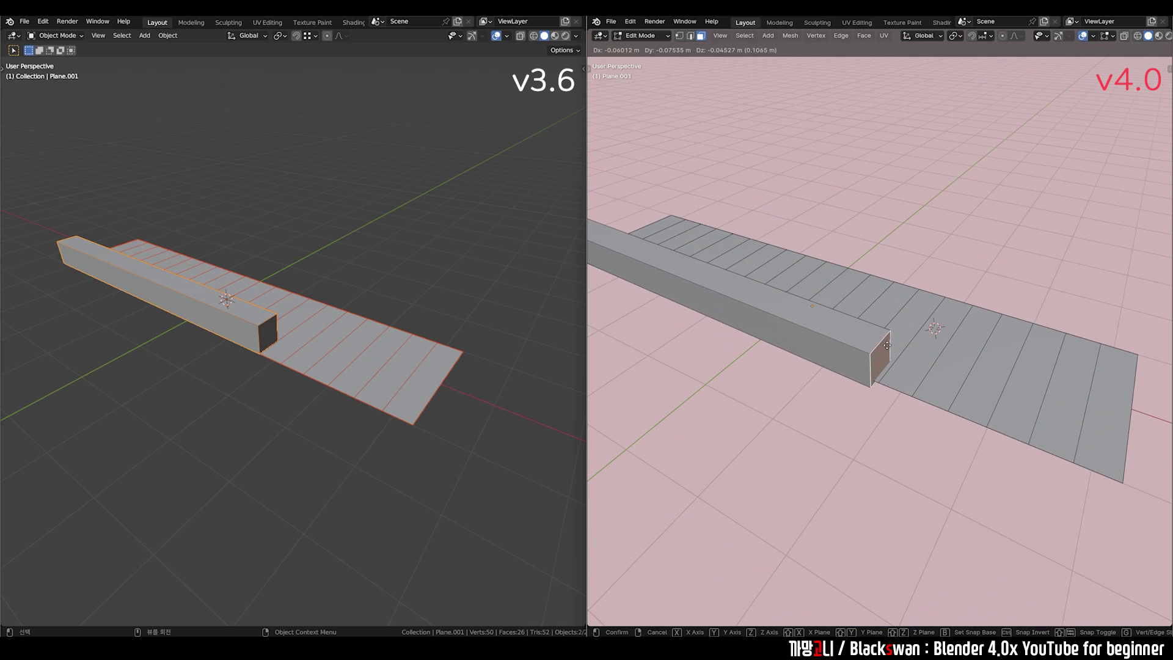
pyautogui.press('ctrl')
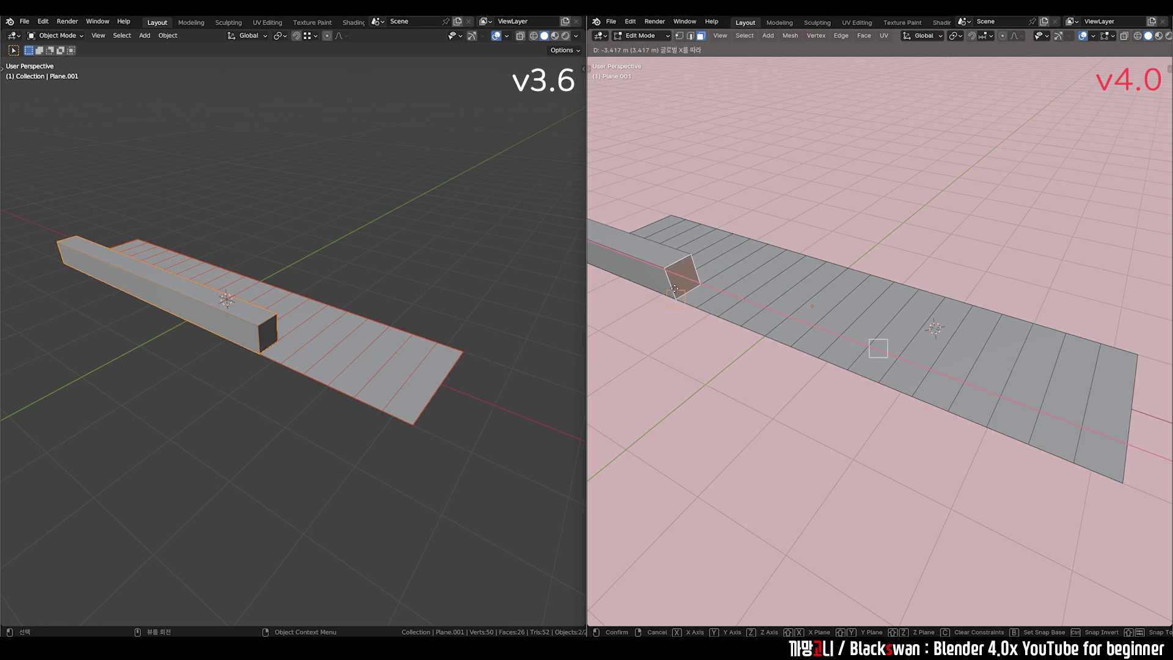
pyautogui.click(878, 348)
pyautogui.moveTo(878, 348); pyautogui.dragTo(787, 345, button='middle')
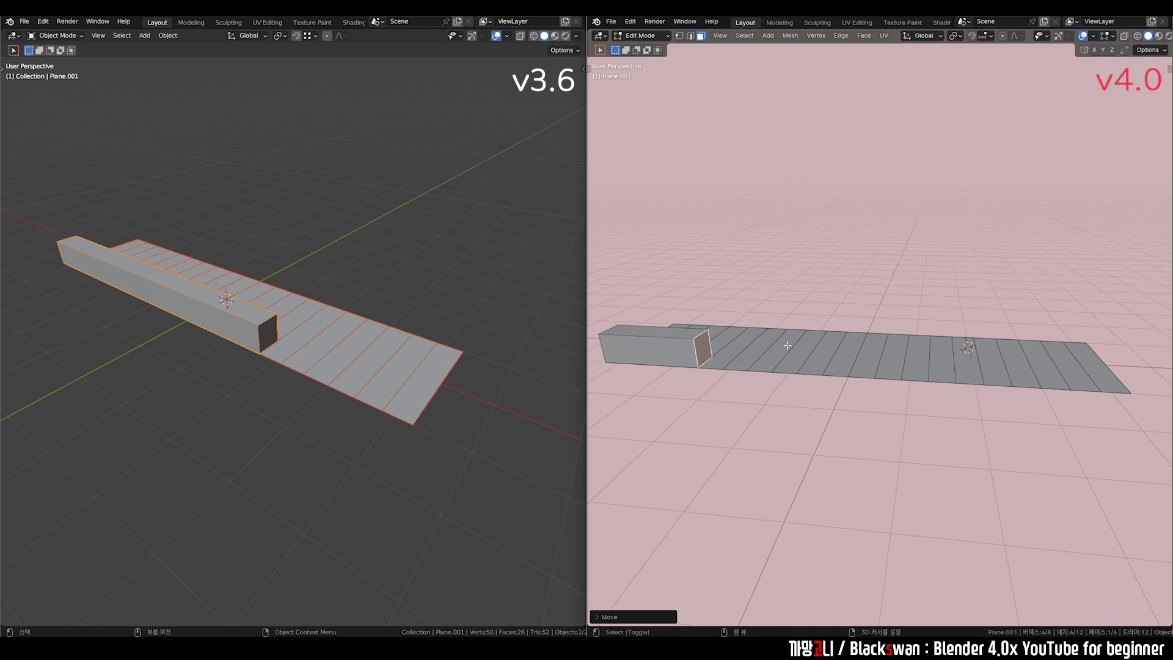
pyautogui.press('Tab')
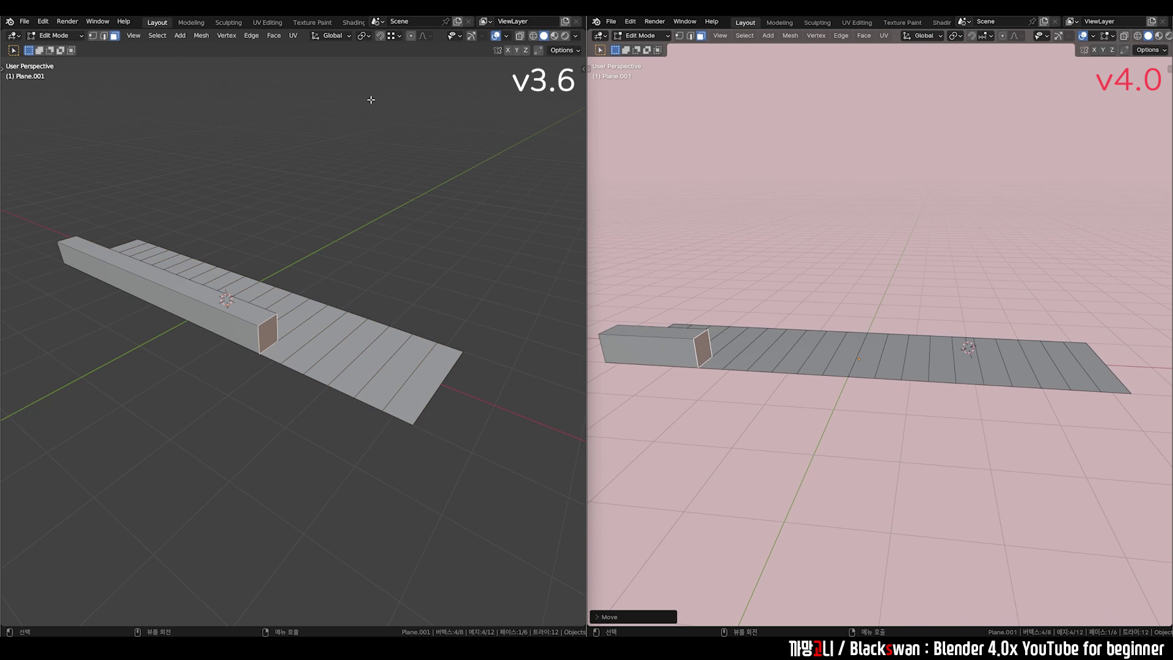
pyautogui.press('Tab')
pyautogui.click(314, 37)
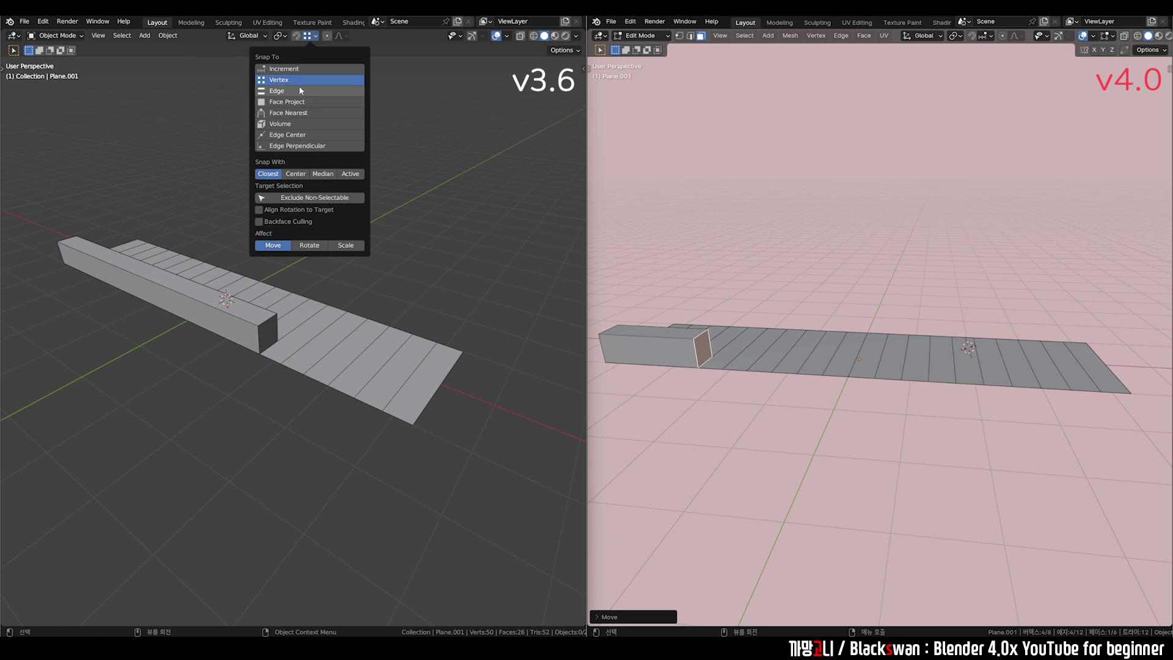
pyautogui.click(296, 69)
pyautogui.moveTo(412, 218); pyautogui.dragTo(317, 331, button='middle')
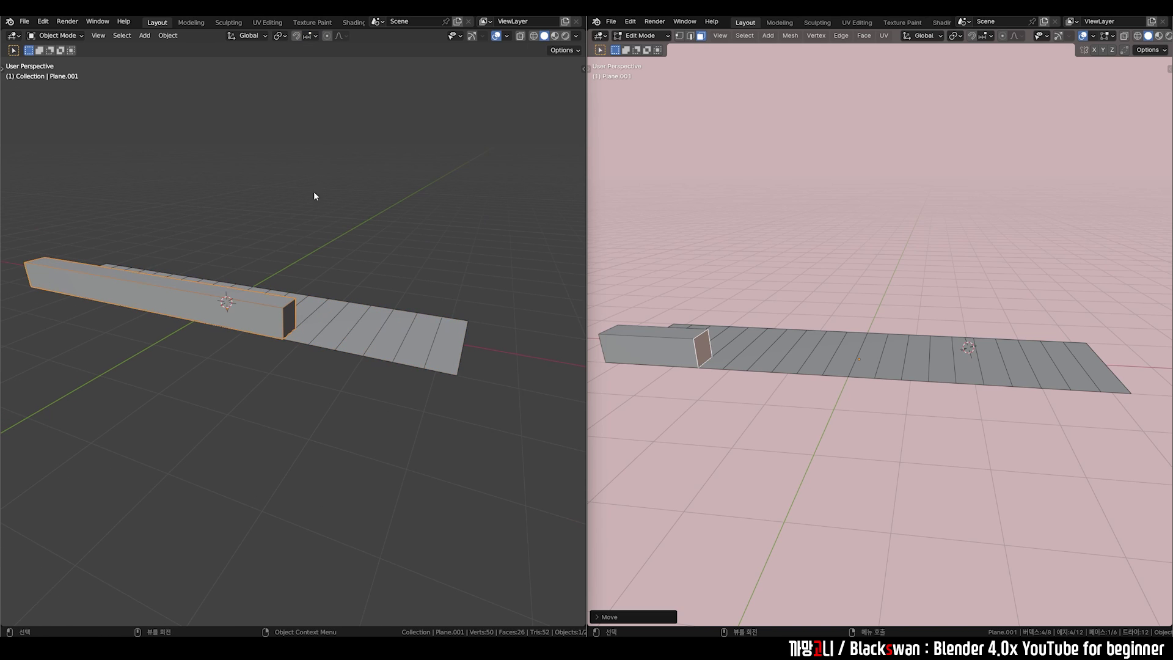
pyautogui.click(313, 35)
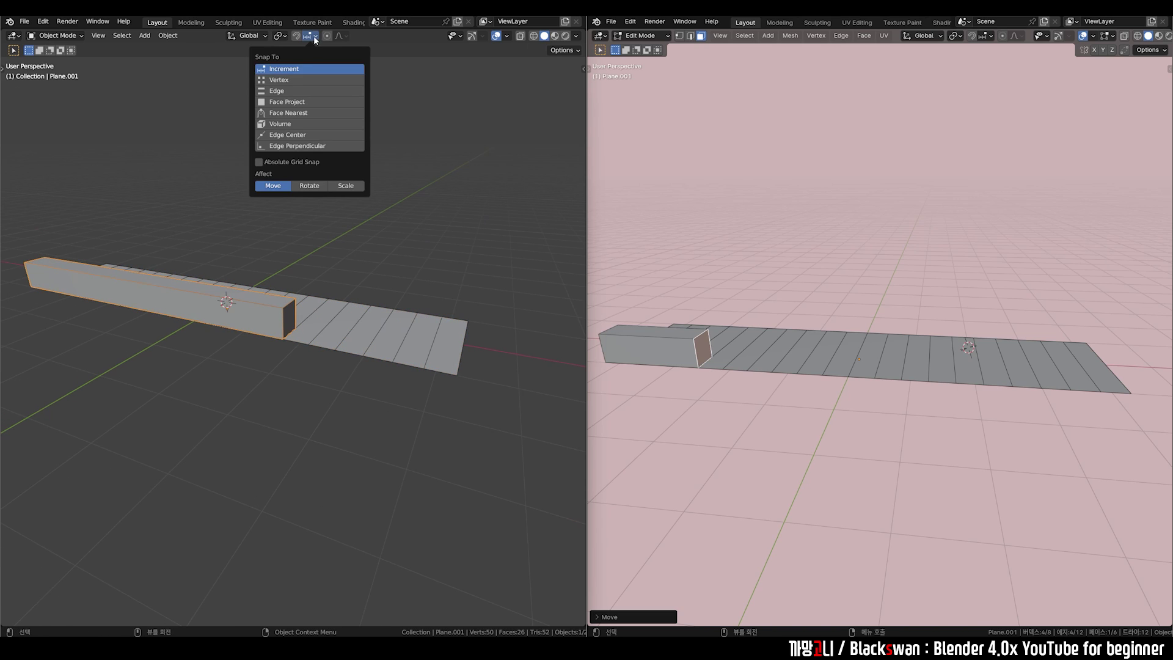
pyautogui.click(285, 80)
pyautogui.click(371, 296)
pyautogui.click(288, 321)
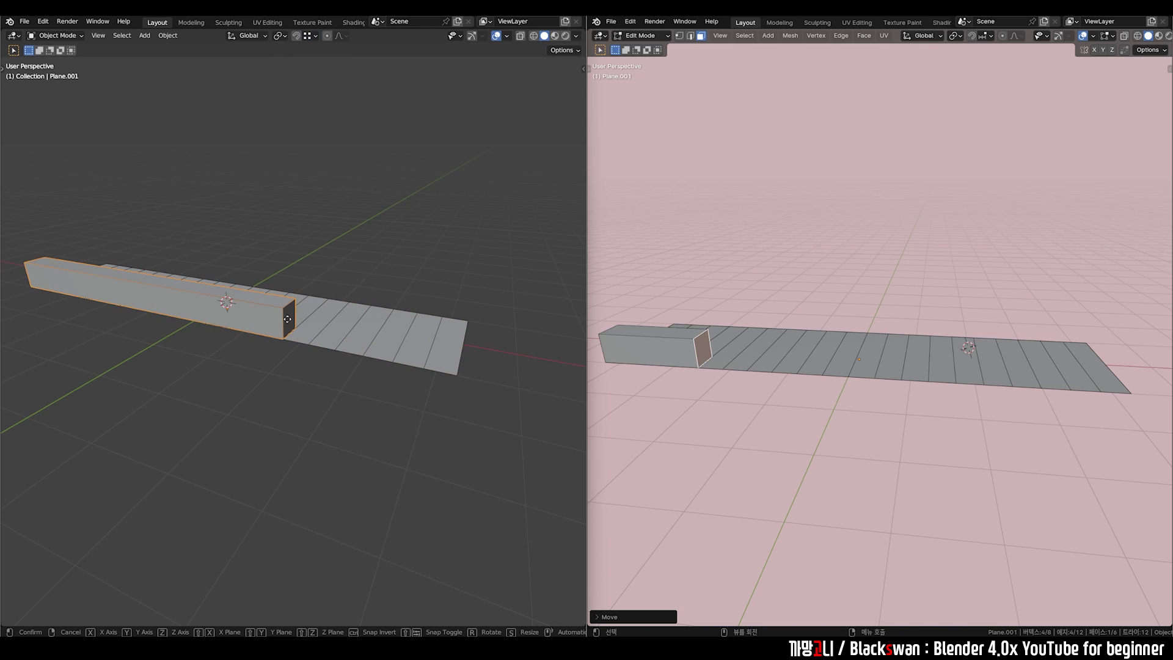
pyautogui.press('g')
pyautogui.press('x')
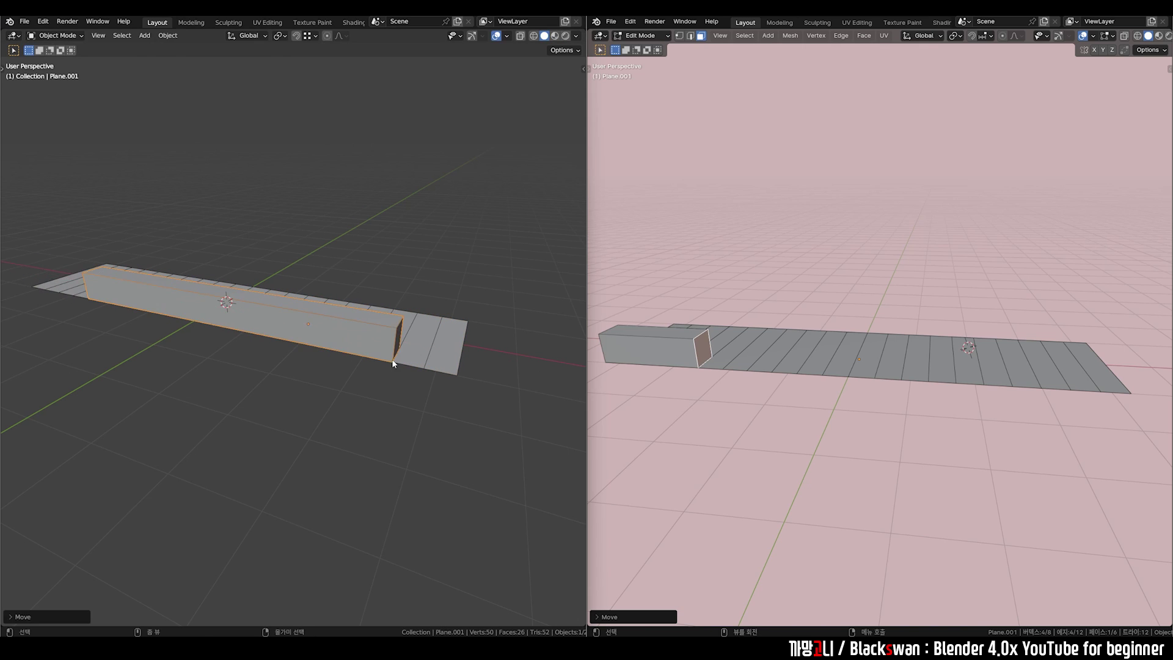
pyautogui.click(434, 274)
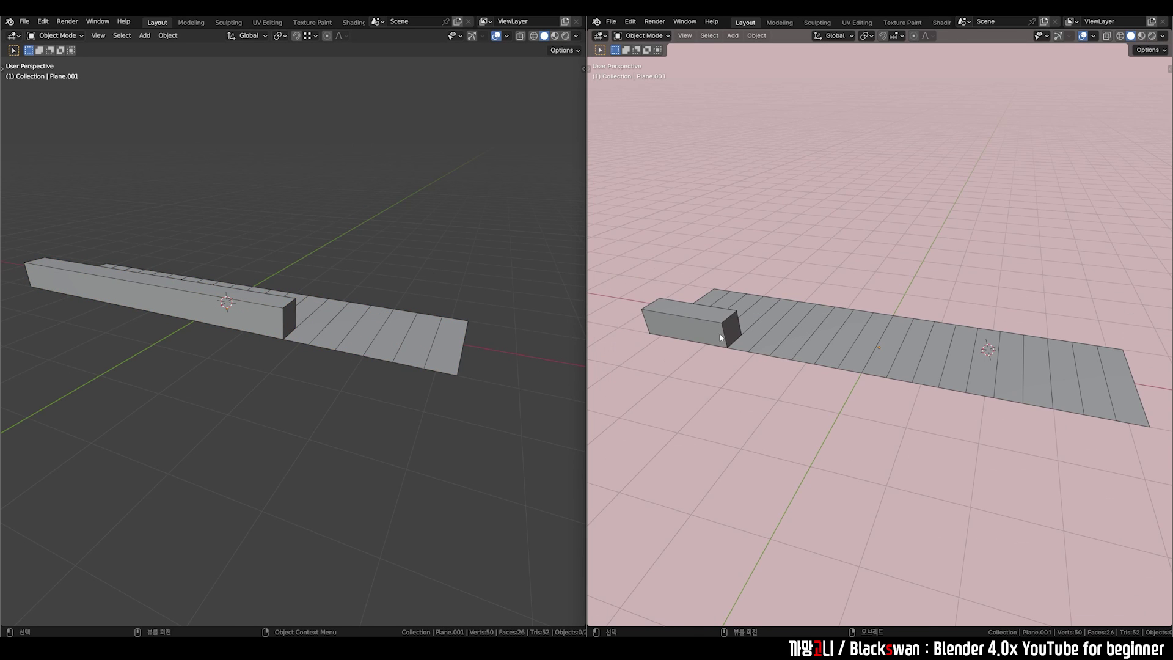
# Snap the v4.0 box's end face near the strip's far end, making a long beam
pyautogui.click(719, 333)
pyautogui.press('Tab')
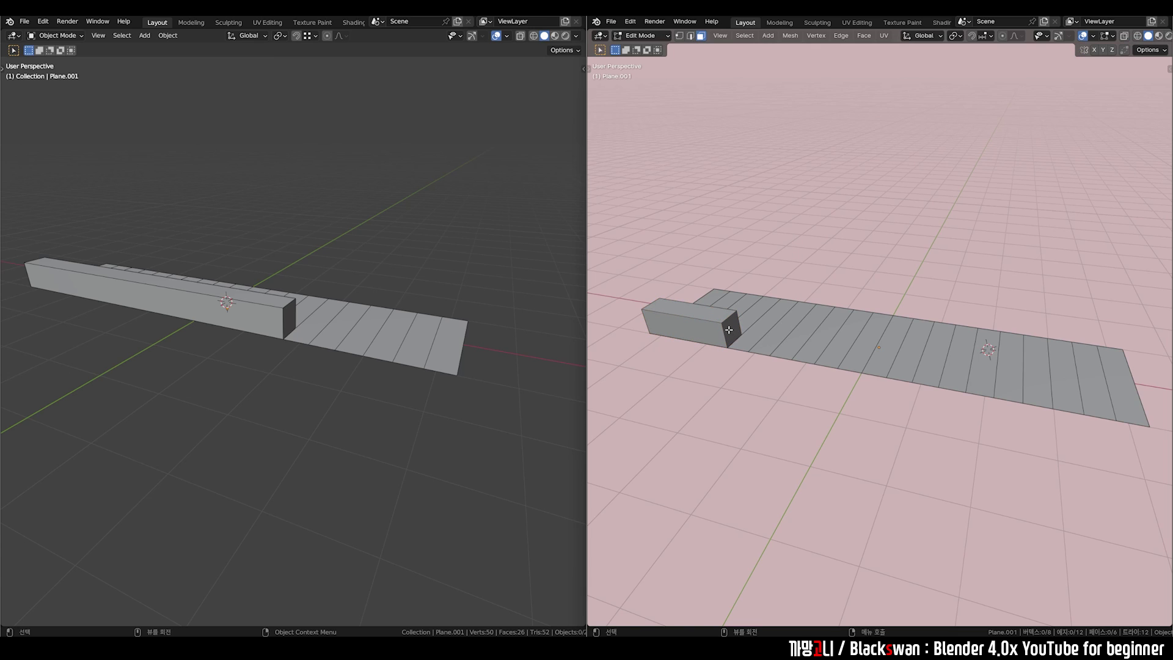
pyautogui.press('g')
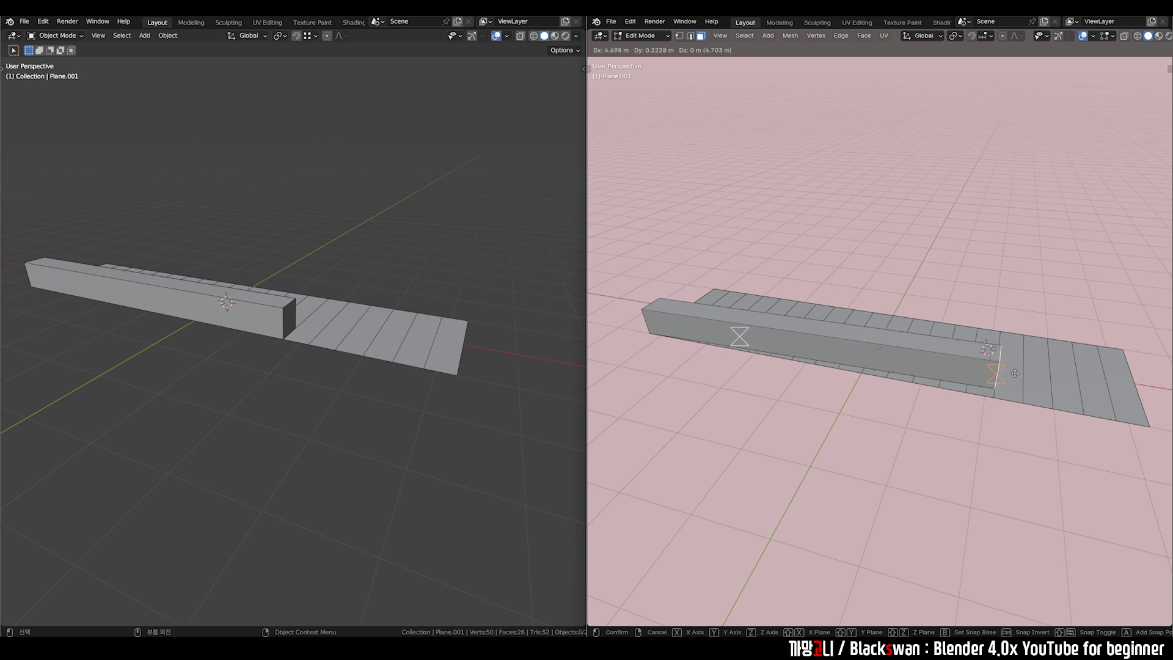
pyautogui.click(1099, 353)
pyautogui.moveTo(1099, 353); pyautogui.dragTo(829, 321, button='middle')
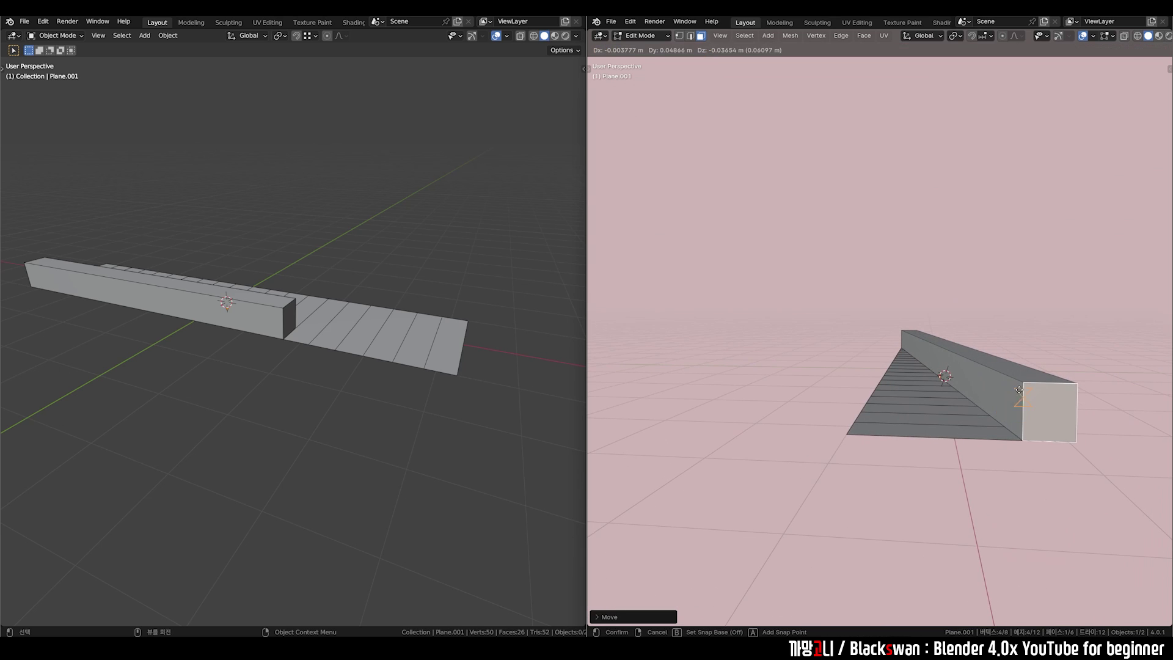
pyautogui.moveTo(1023, 380)
pyautogui.mouseDown(button='middle')
pyautogui.moveTo(794, 433)
pyautogui.moveTo(796, 402)
pyautogui.mouseUp(button='middle')
pyautogui.click(794, 433)
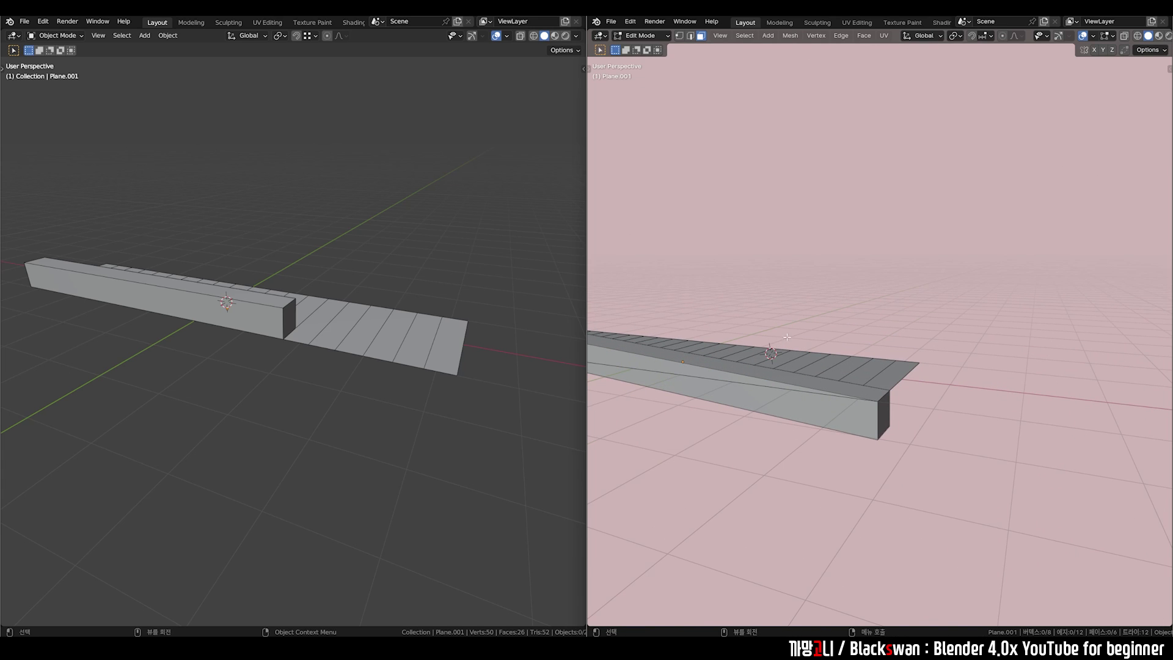
pyautogui.moveTo(784, 329); pyautogui.dragTo(866, 286, button='middle')
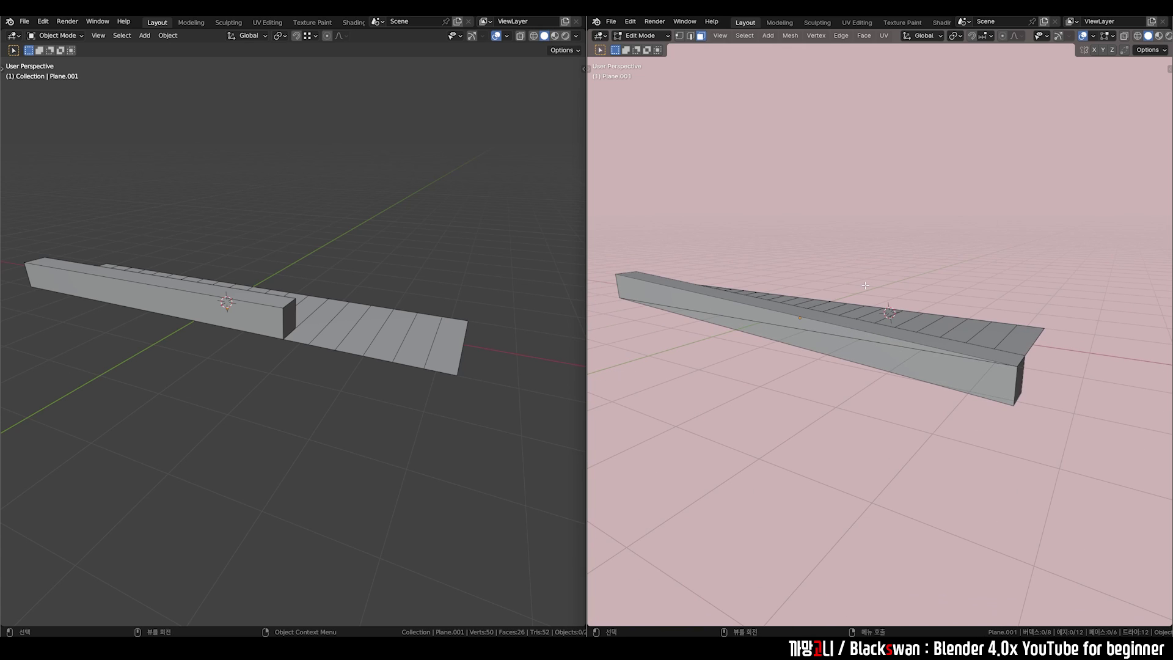